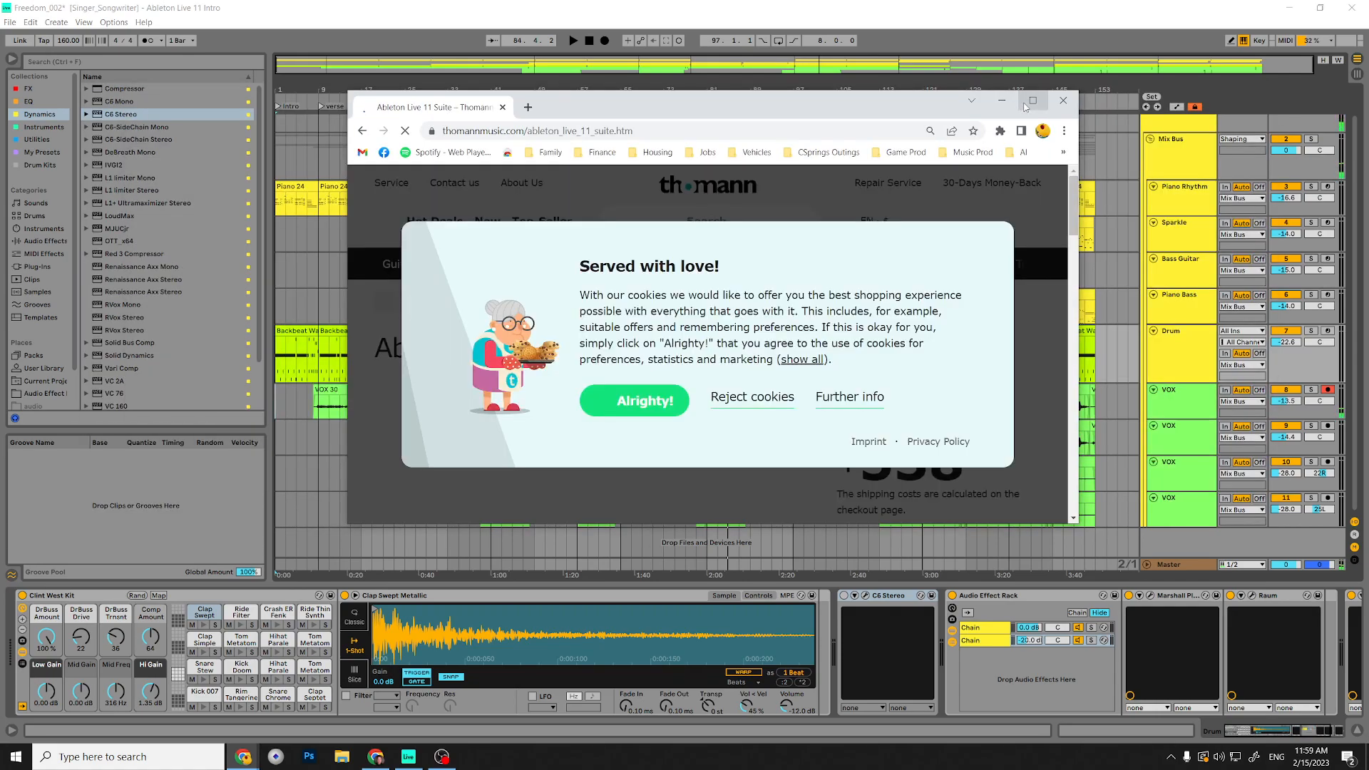
Maximize the browser, dismiss the Thomann cookie notice, and open the Ableton Live 11 Standard variation of the product.
{"action": "left_click", "coordinate": [1035, 109]}
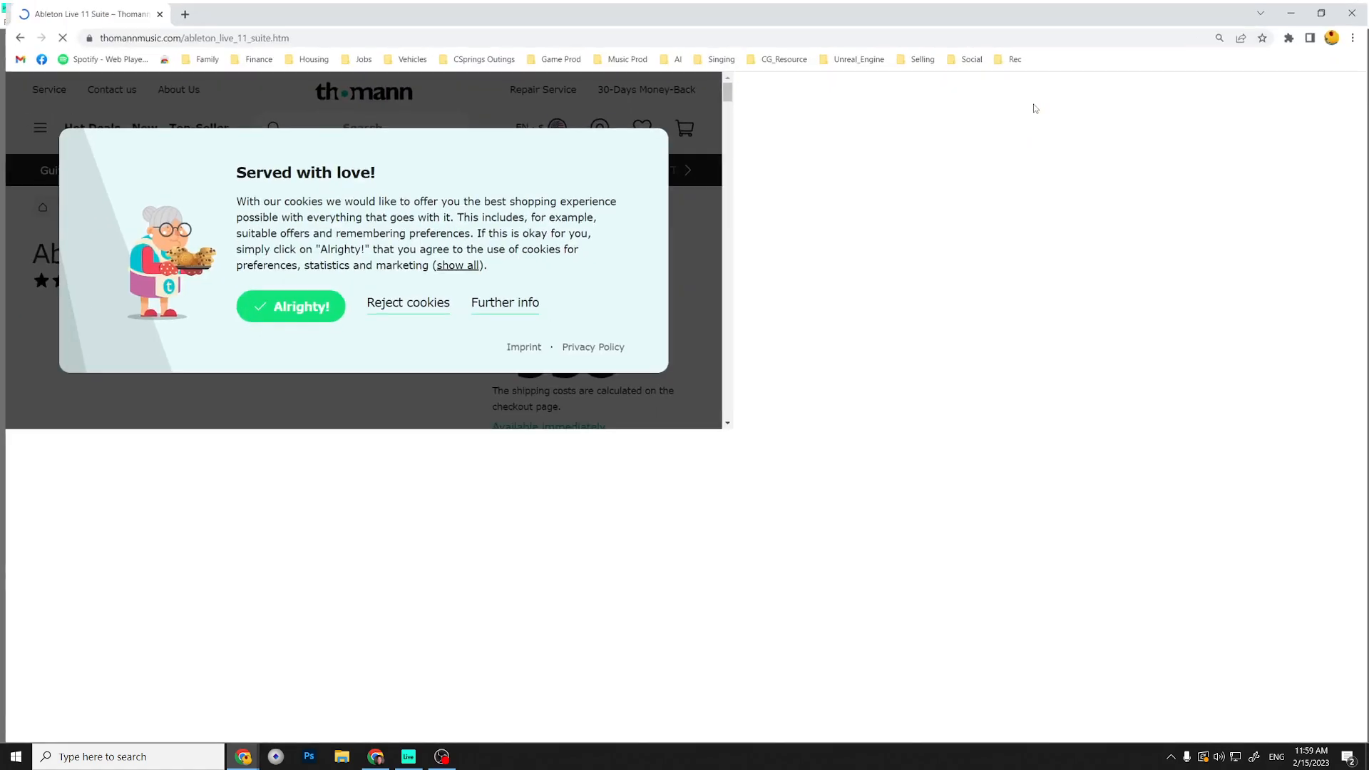
{"action": "left_click", "coordinate": [547, 456]}
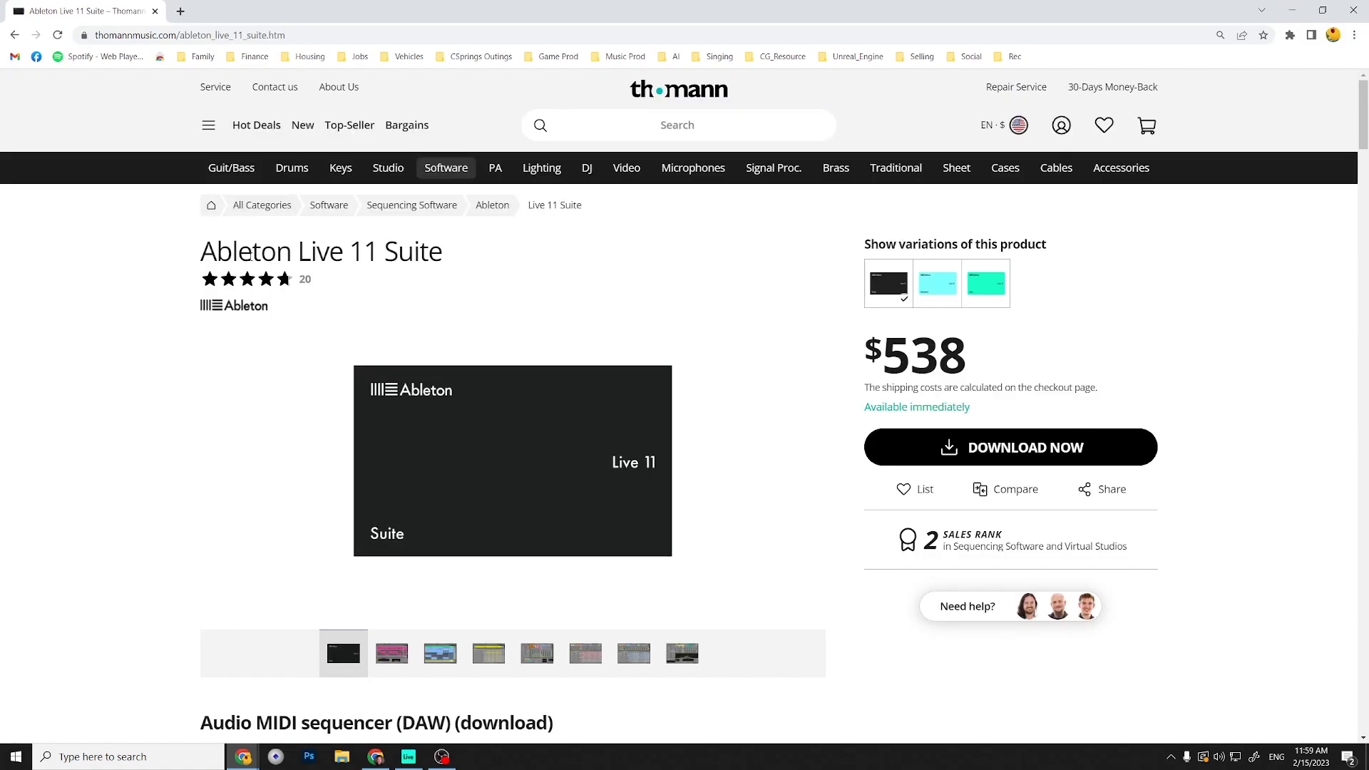
{"action": "scroll", "coordinate": [1302, 395], "scroll_direction": "down", "scroll_amount": 4}
{"action": "scroll", "coordinate": [1302, 395], "scroll_direction": "up", "scroll_amount": 4}
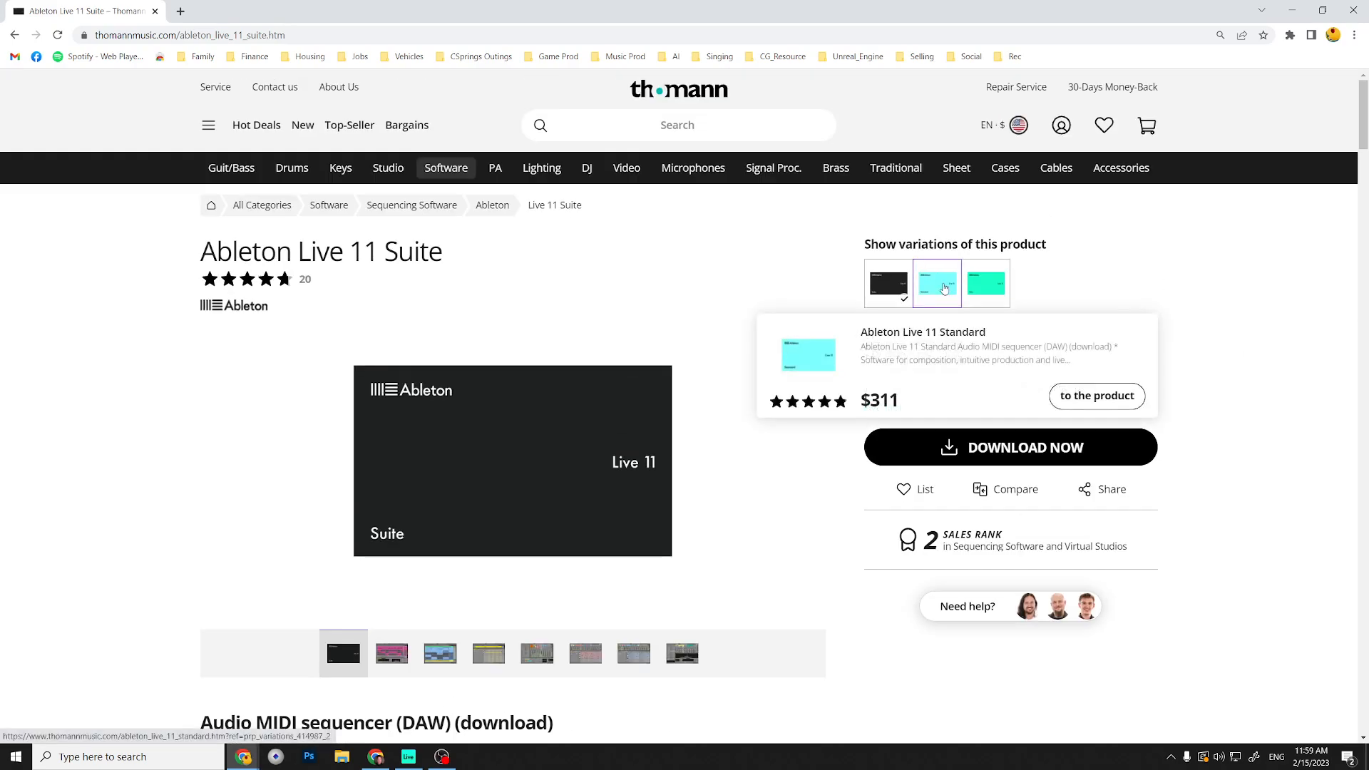
{"action": "left_click", "coordinate": [944, 288]}
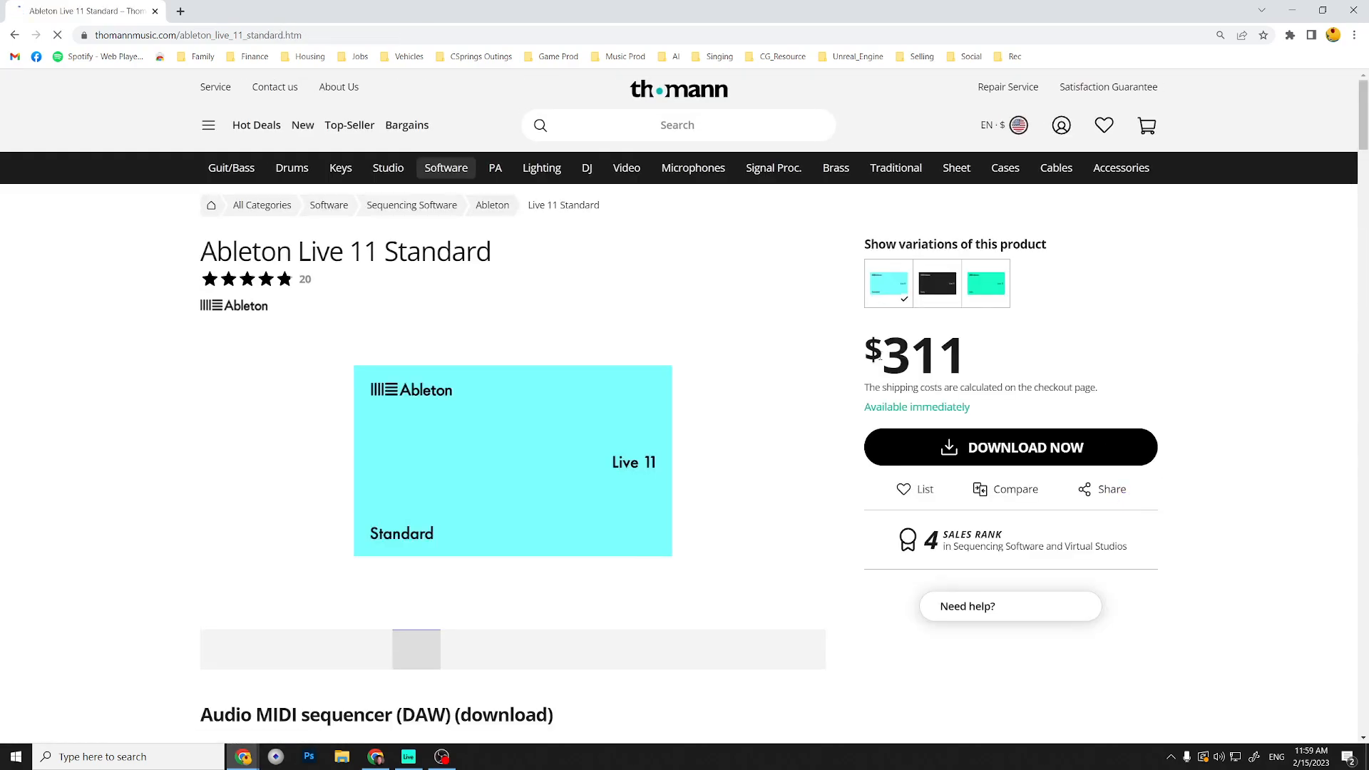
Search Google for "ableton standard" in a new tab and open Ableton's Compare Live editions page.
{"action": "left_click", "coordinate": [180, 11]}
{"action": "type", "text": "abltone st"}
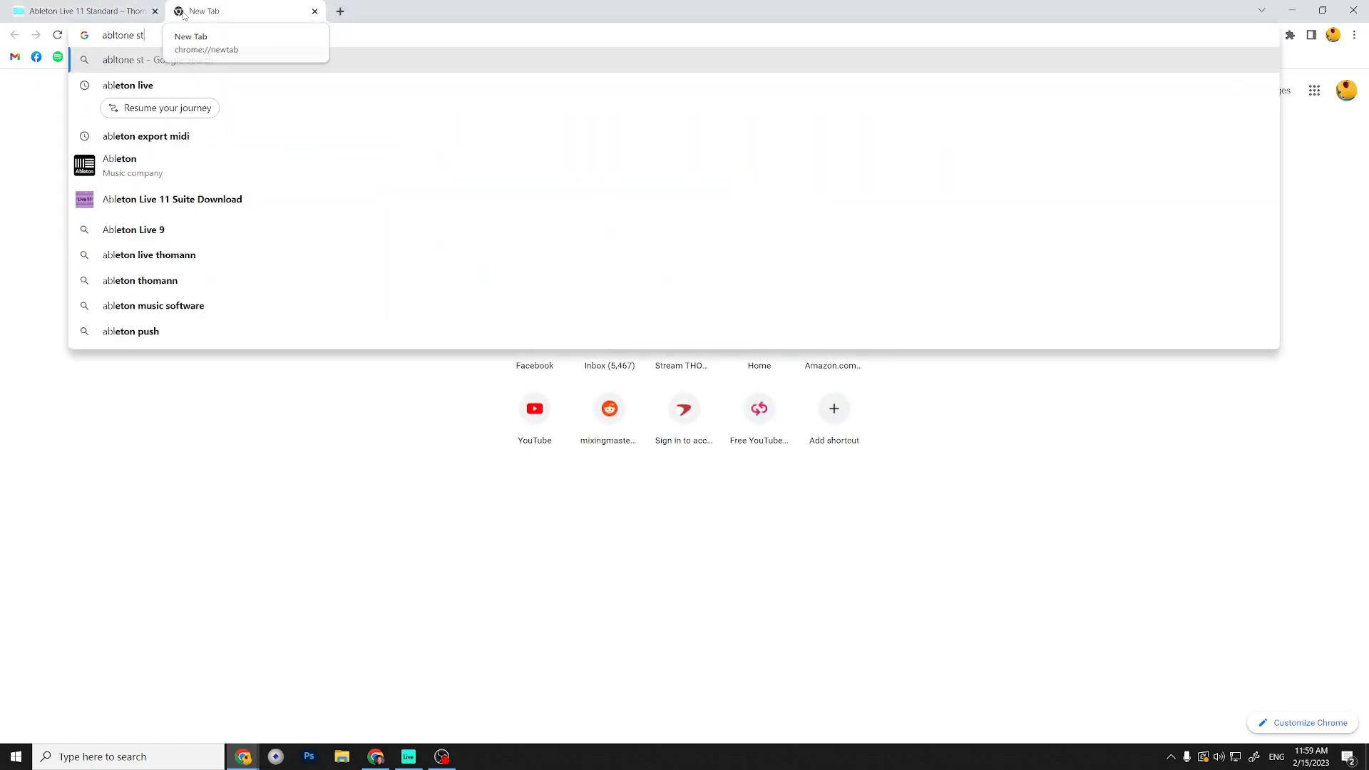
{"action": "type", "text": "an"}
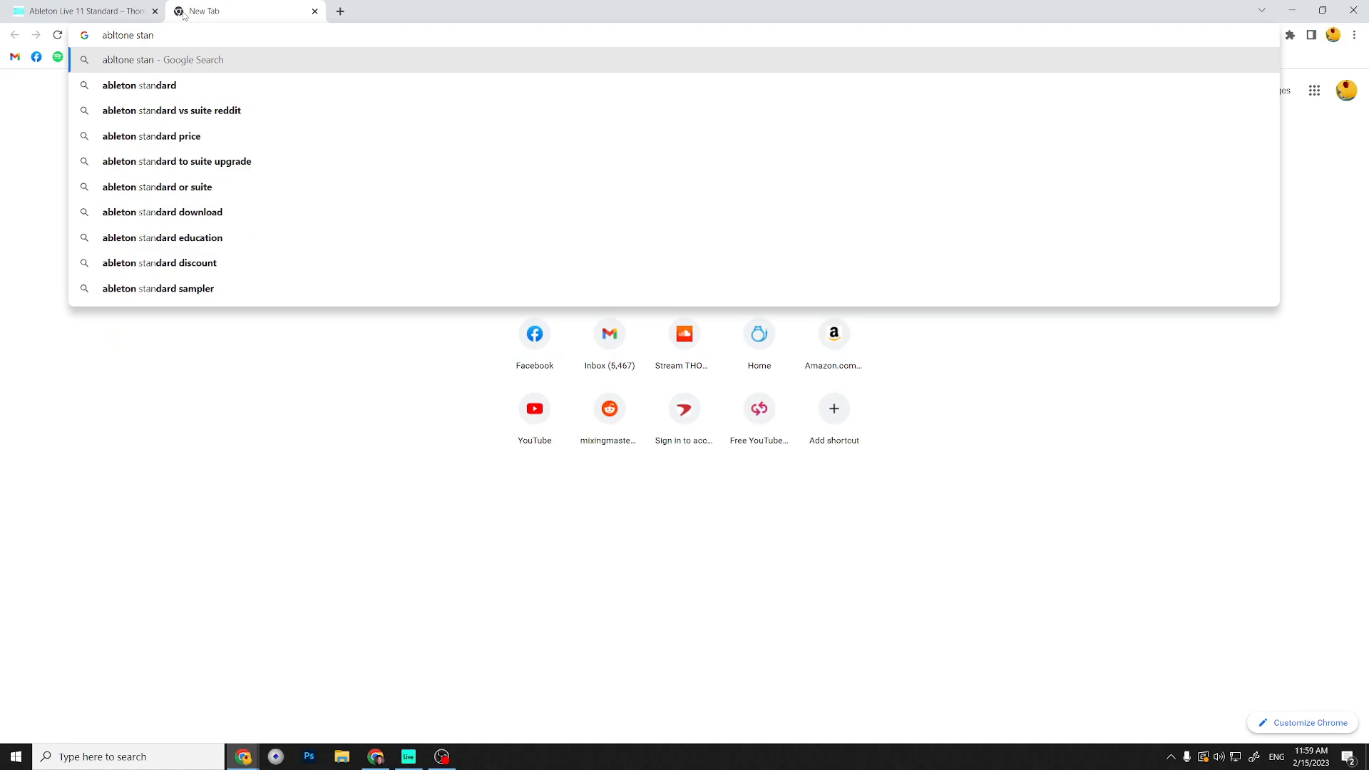
{"action": "key", "text": "Down"}
{"action": "key", "text": "Return"}
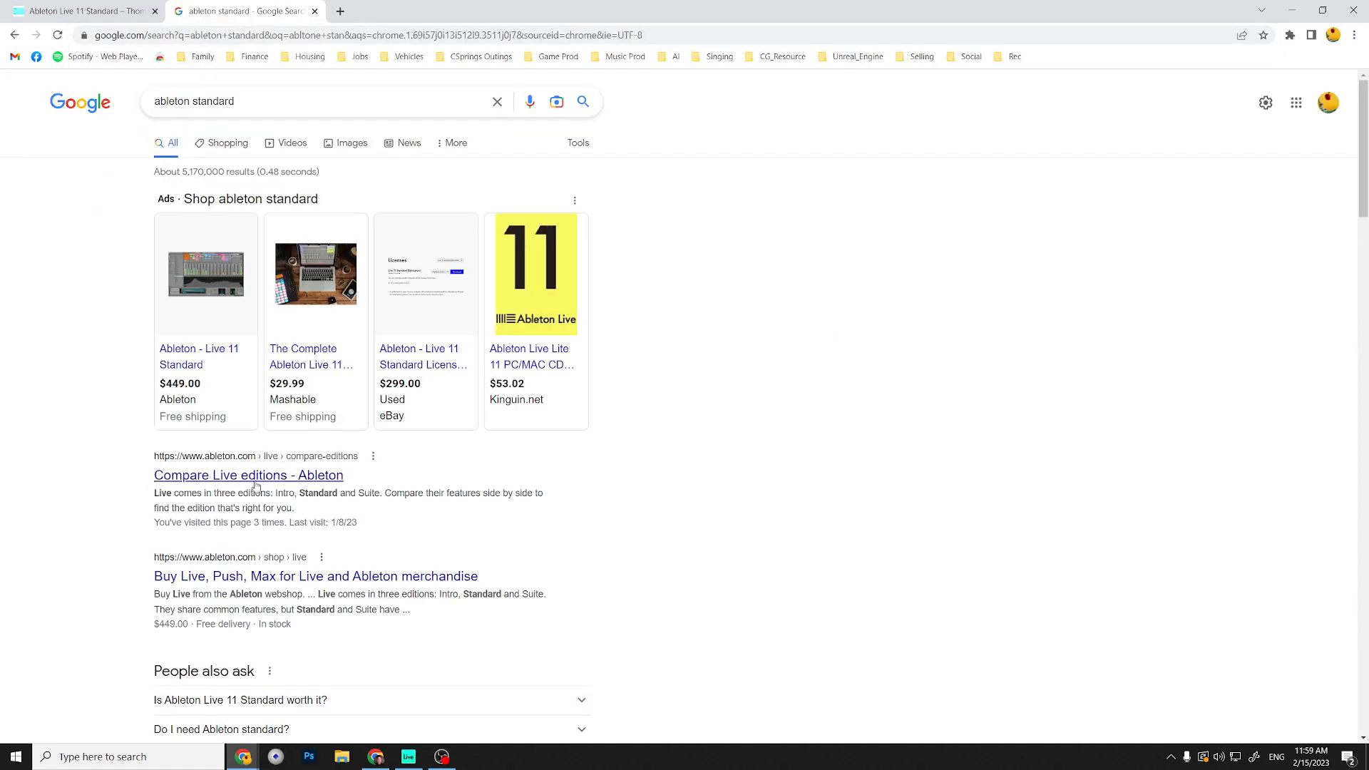
{"action": "left_click", "coordinate": [253, 487]}
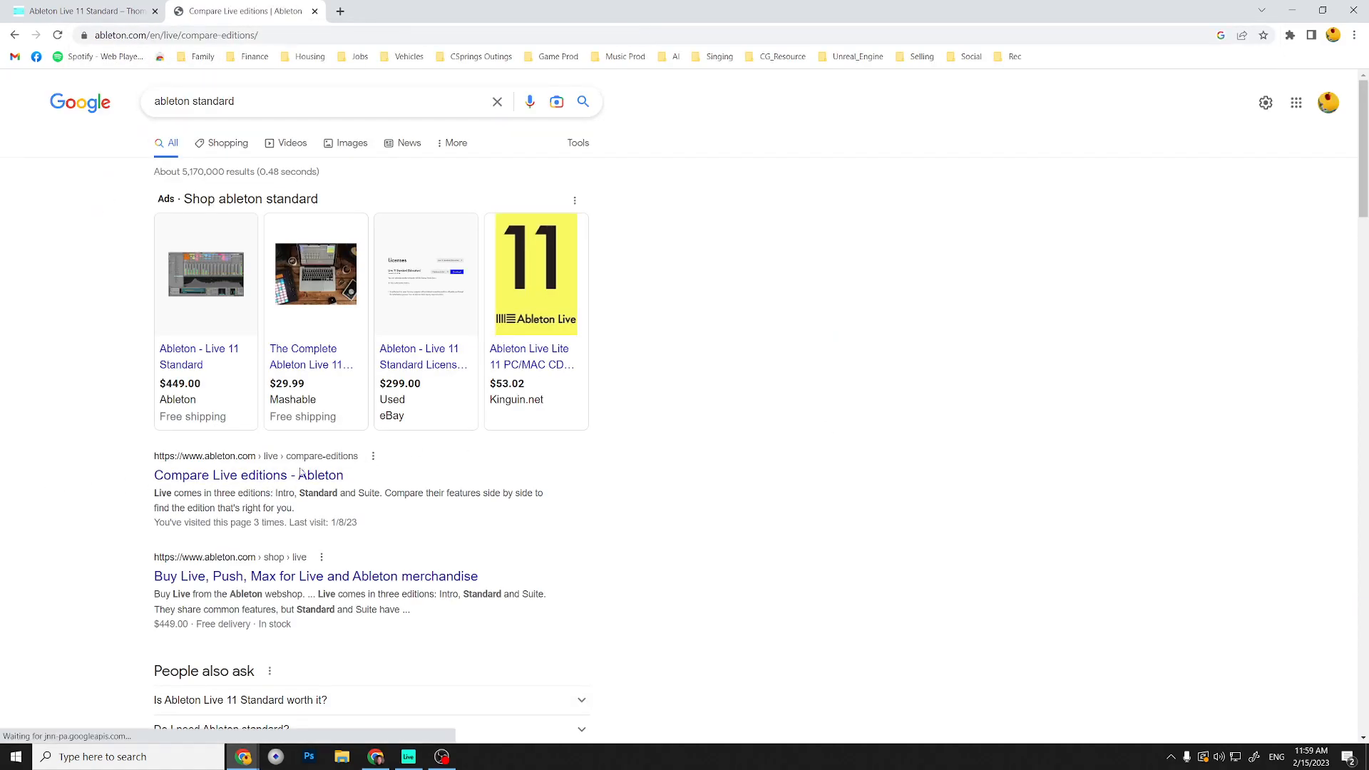
Close the cookie notice on the Ableton site without accepting and open the shop's Live page with the edition prices.
{"action": "scroll", "coordinate": [572, 308], "scroll_direction": "down", "scroll_amount": 3}
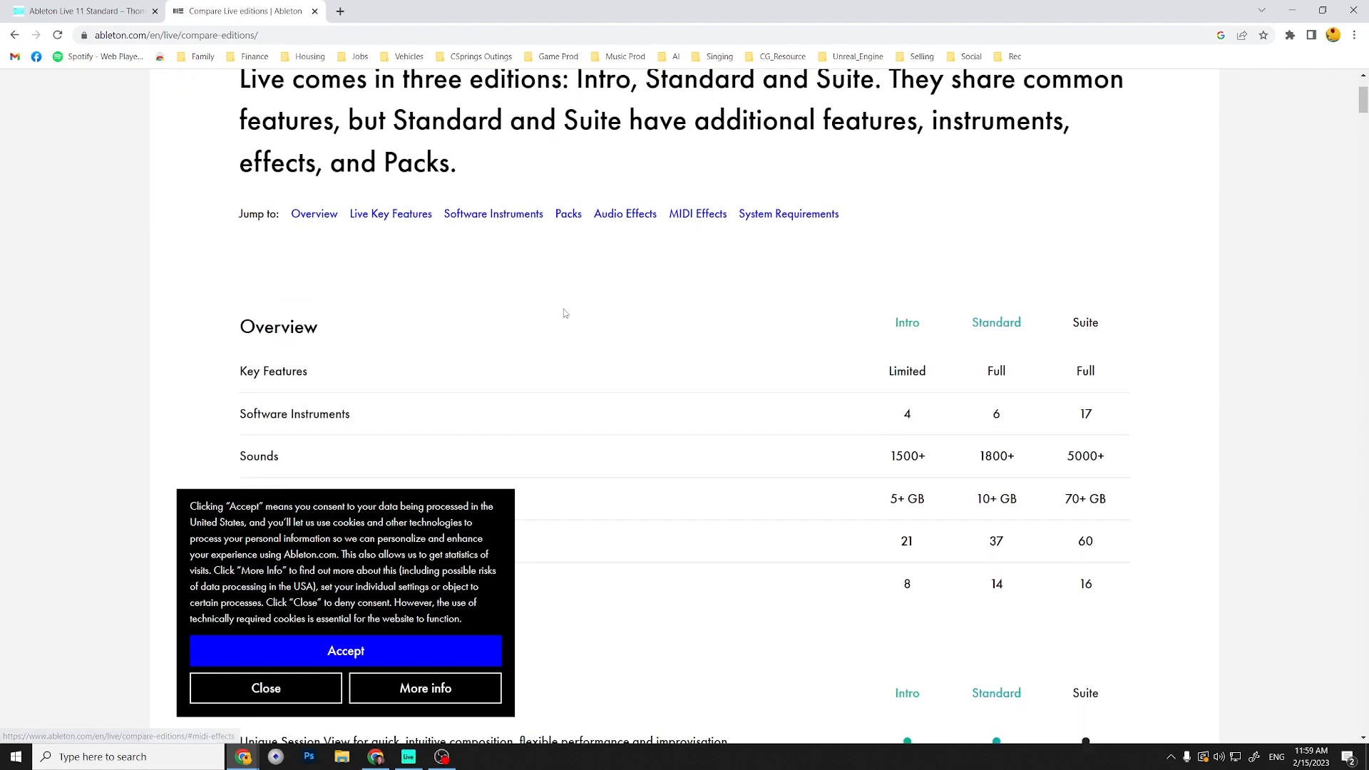
{"action": "left_click", "coordinate": [266, 686]}
{"action": "scroll", "coordinate": [342, 389], "scroll_direction": "up", "scroll_amount": 3}
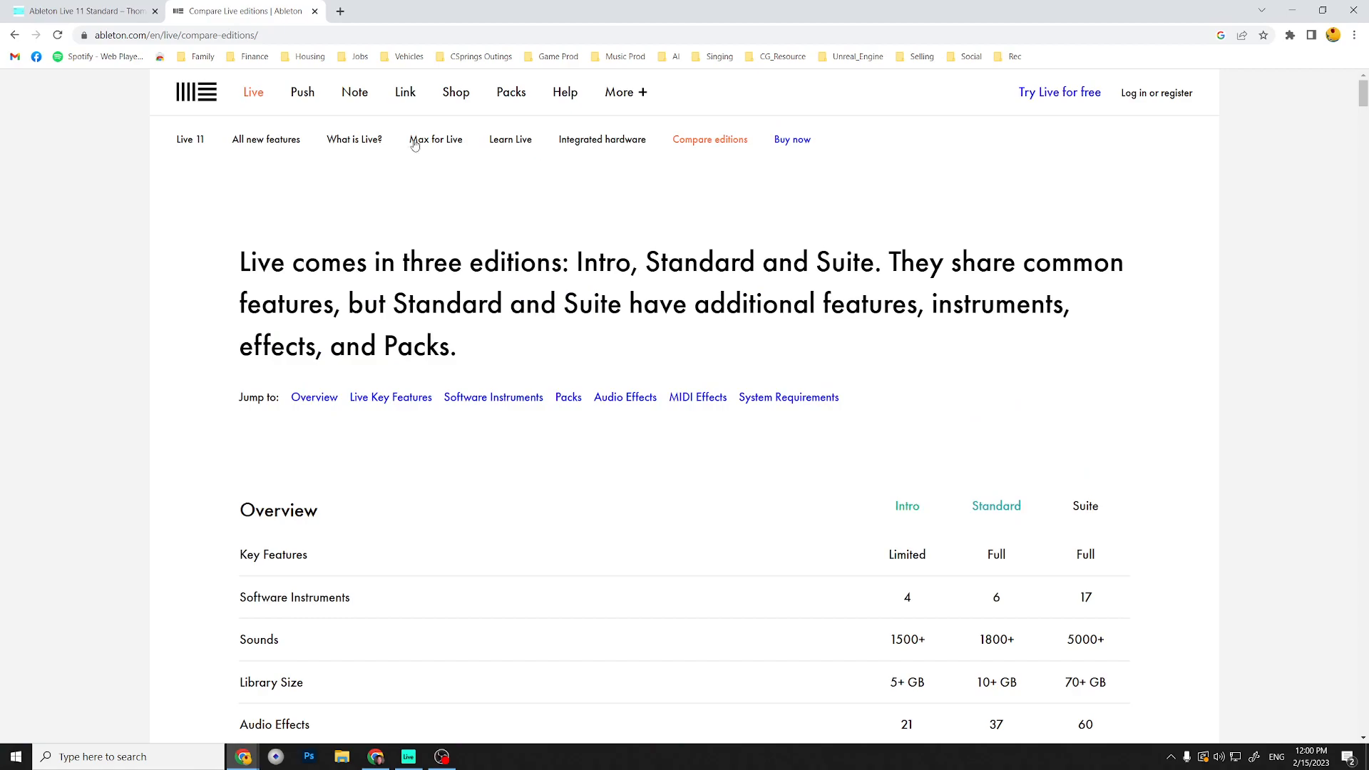
{"action": "left_click", "coordinate": [450, 97]}
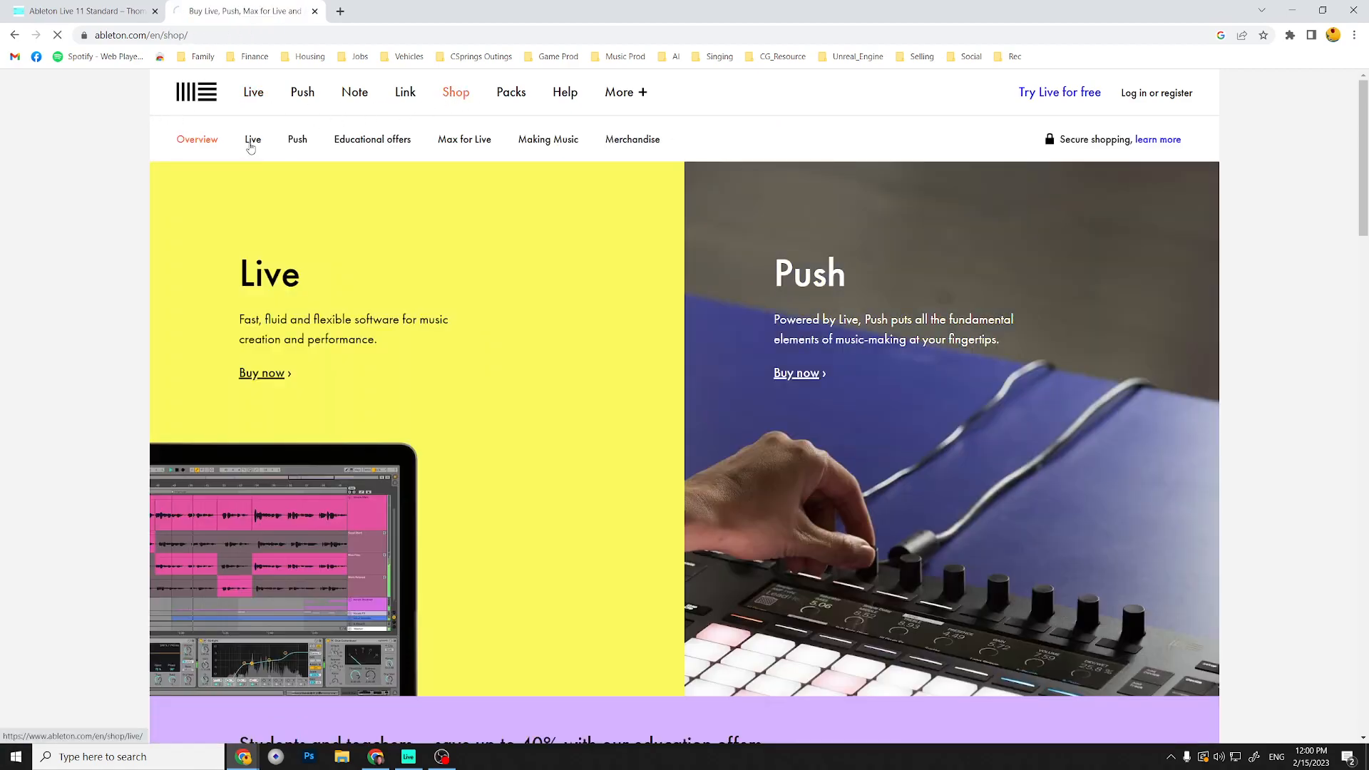
{"action": "left_click", "coordinate": [251, 146]}
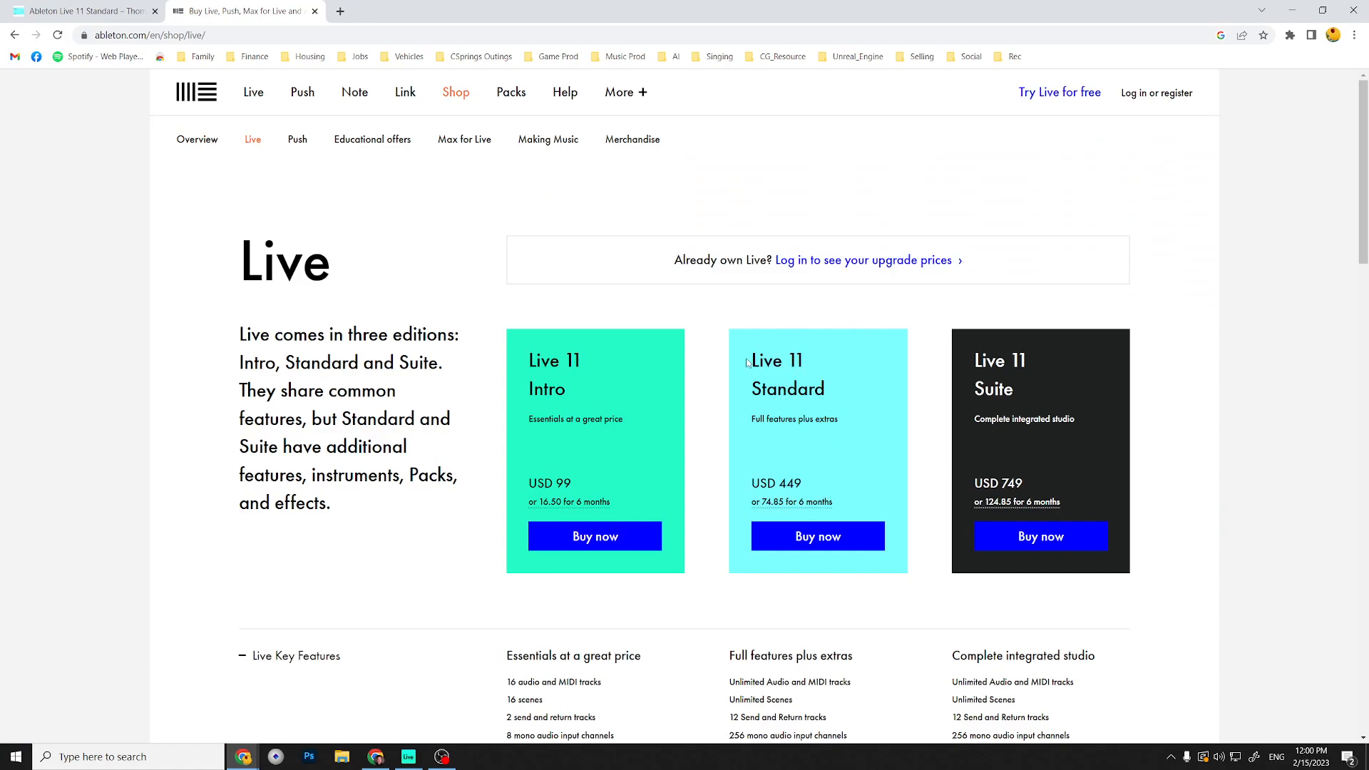
Return to the Thomann Live 11 Standard page and examine its price, feature list, system requirements and specification table.
{"action": "left_click", "coordinate": [85, 10]}
{"action": "mouse_move", "coordinate": [927, 300]}
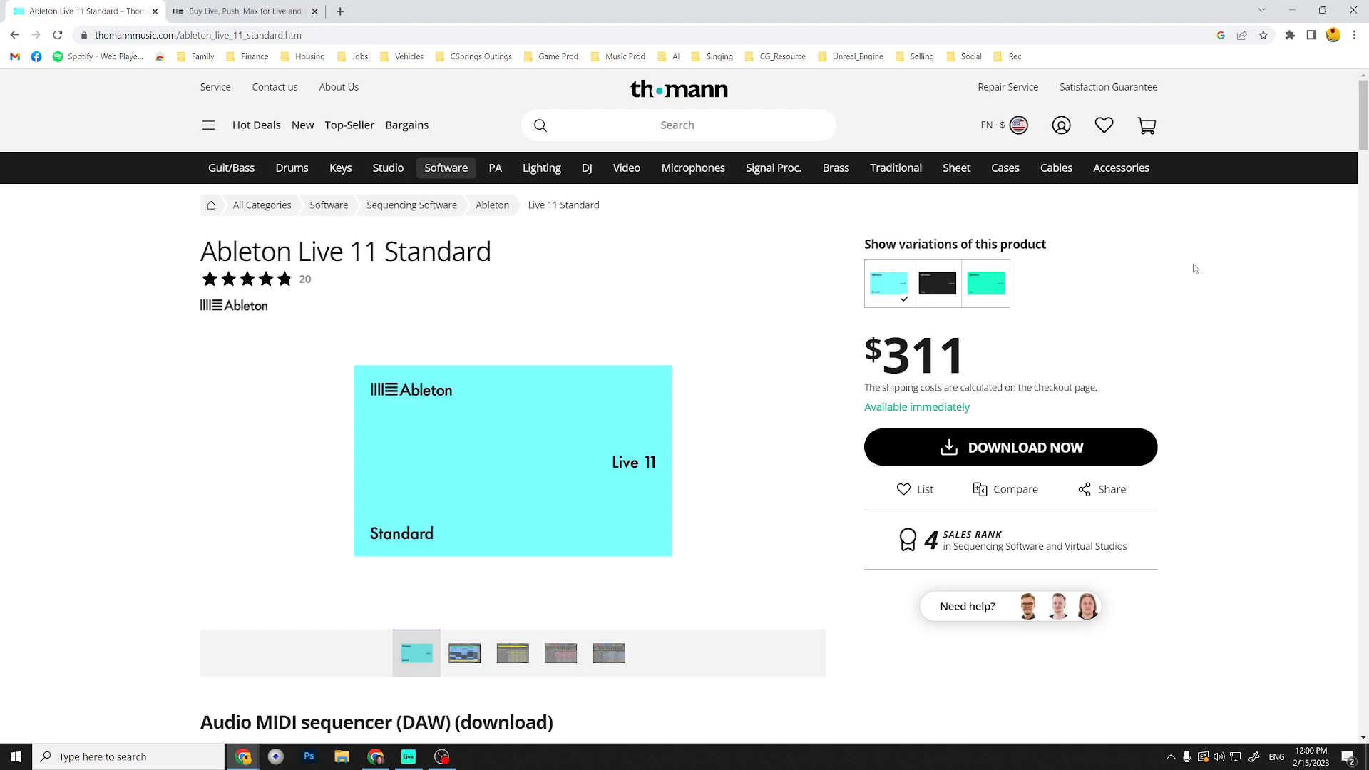
{"action": "scroll", "coordinate": [1201, 285], "scroll_direction": "down", "scroll_amount": 10}
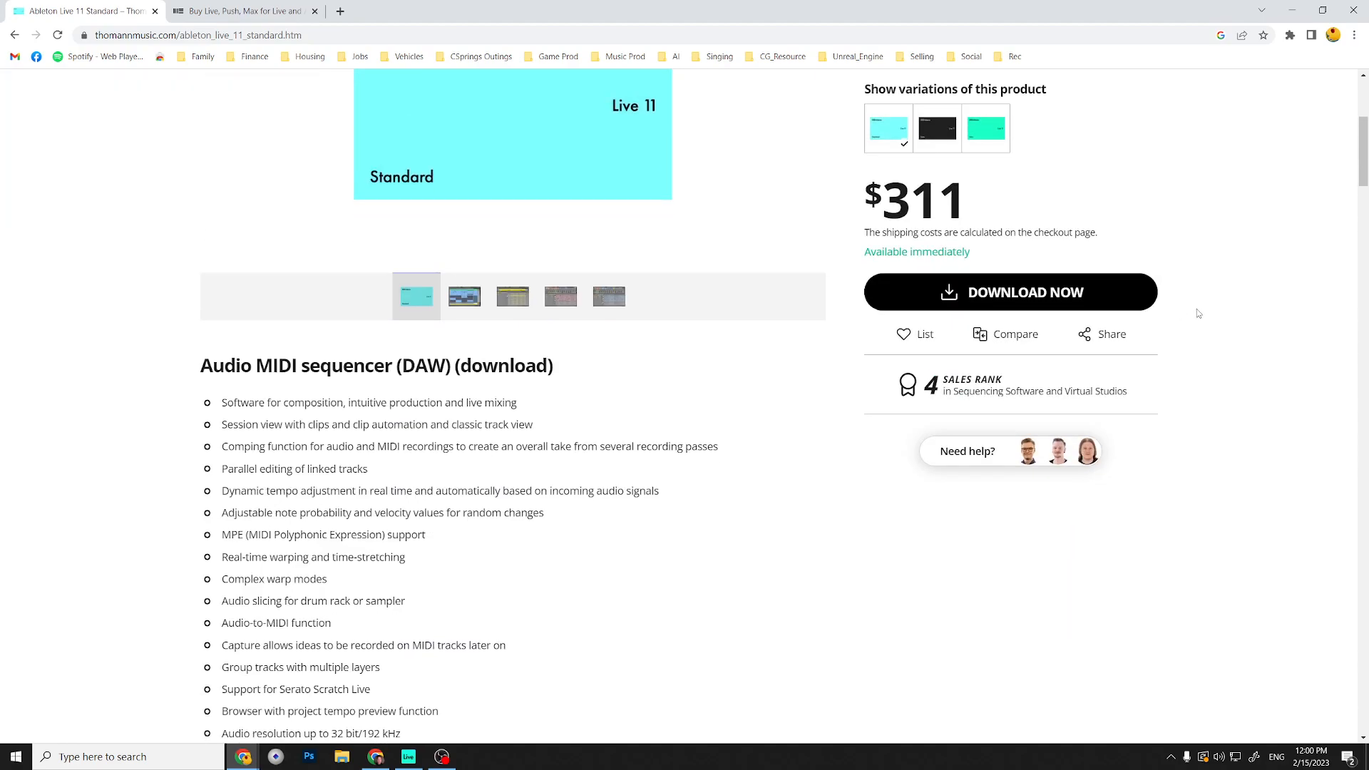
{"action": "scroll", "coordinate": [1196, 301], "scroll_direction": "down", "scroll_amount": 6}
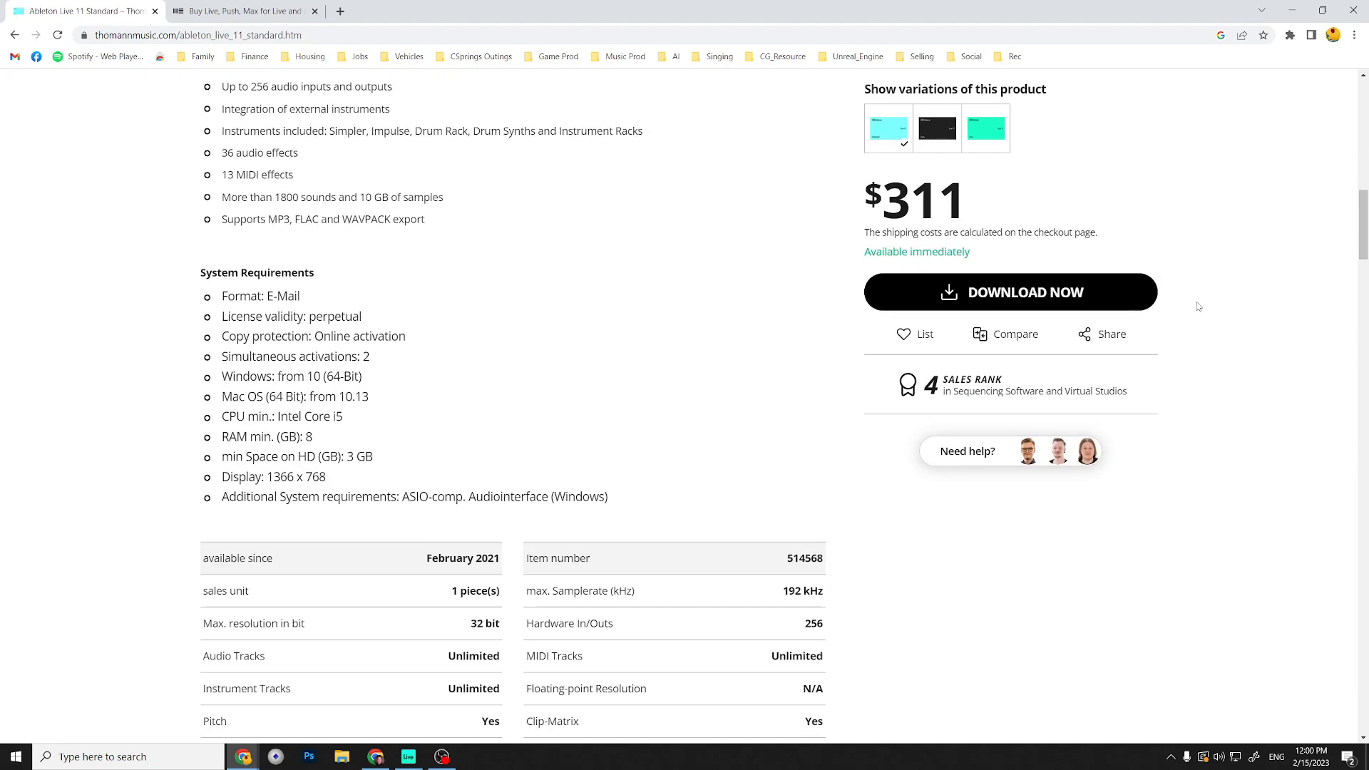
{"action": "scroll", "coordinate": [1196, 301], "scroll_direction": "down", "scroll_amount": 4}
{"action": "scroll", "coordinate": [1196, 301], "scroll_direction": "up", "scroll_amount": 10}
{"action": "scroll", "coordinate": [1197, 301], "scroll_direction": "down", "scroll_amount": 10}
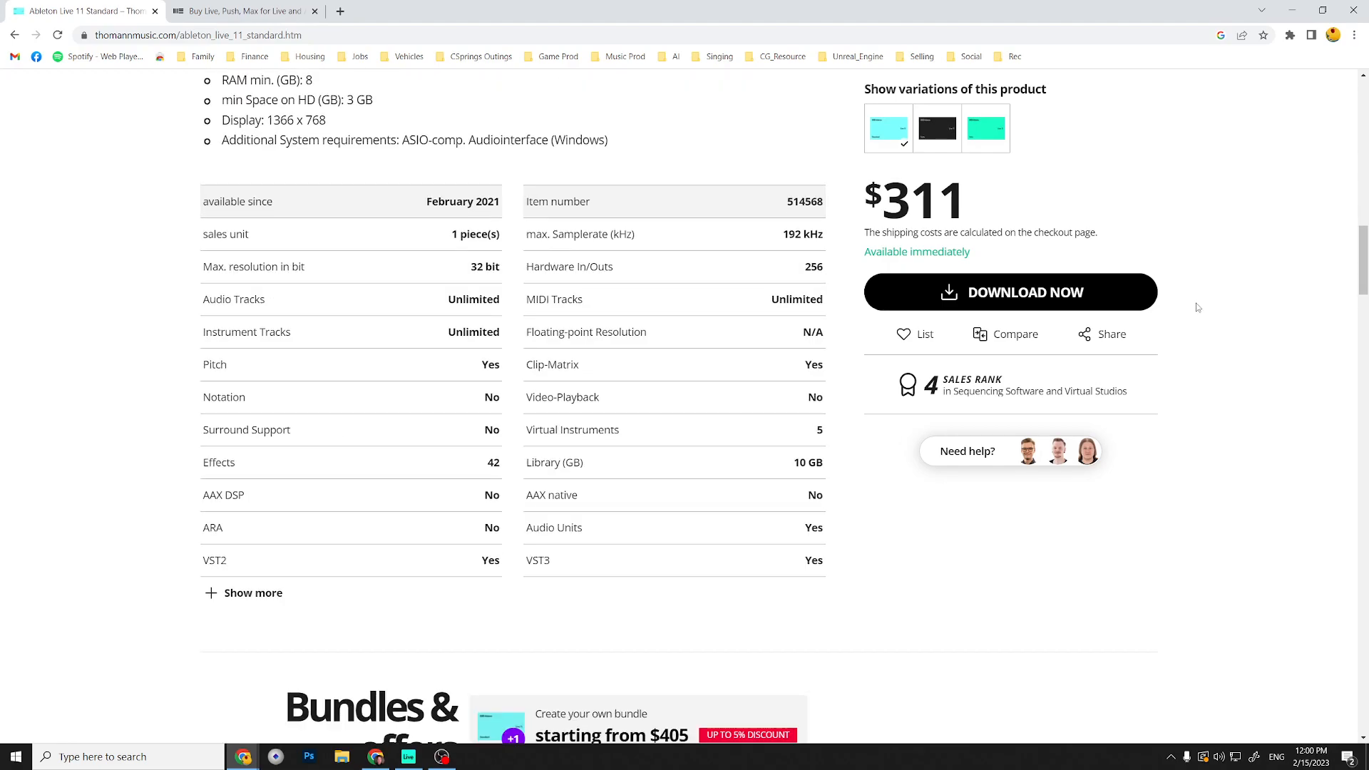
{"action": "scroll", "coordinate": [1198, 307], "scroll_direction": "up", "scroll_amount": 20}
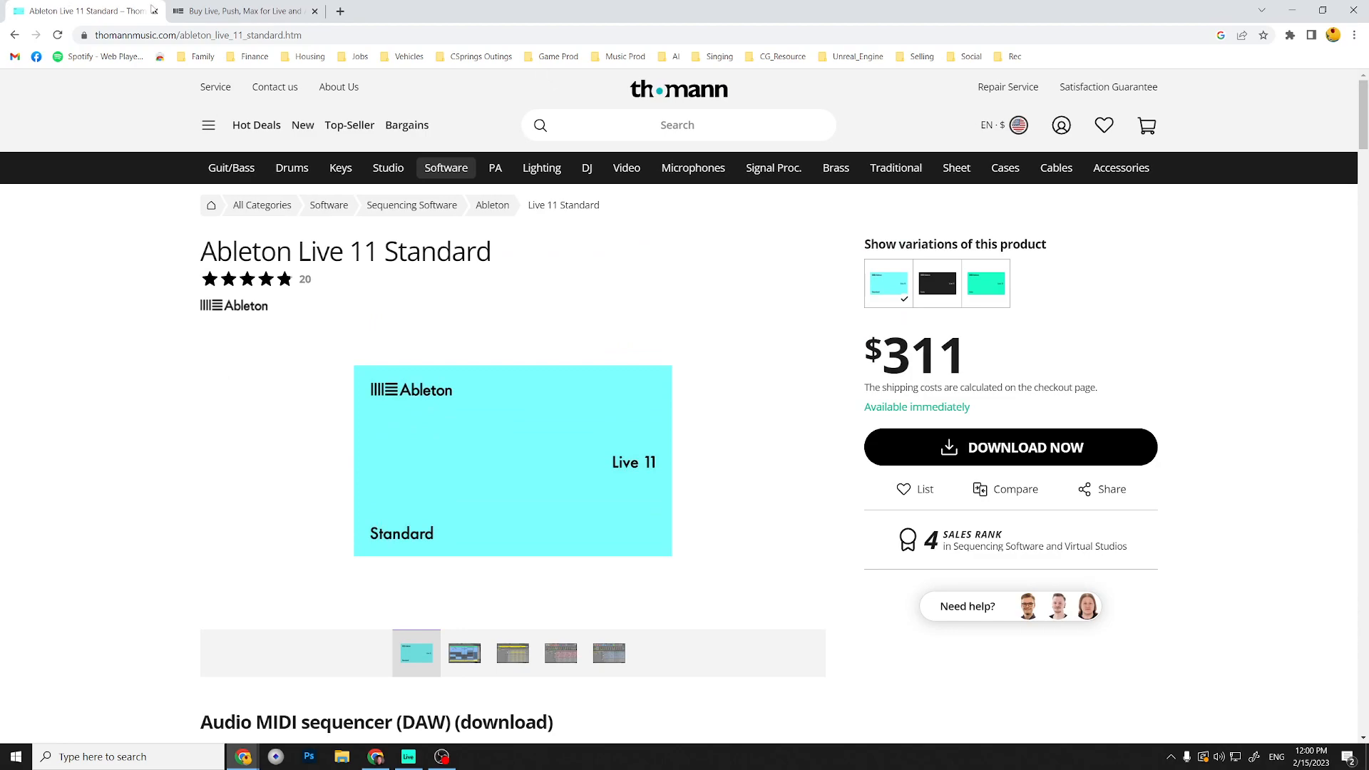
Switch to Ableton Live, play the intro from the first Piano Rhythm clip, and reset the playback position to the song's start.
{"action": "left_click", "coordinate": [1301, 13]}
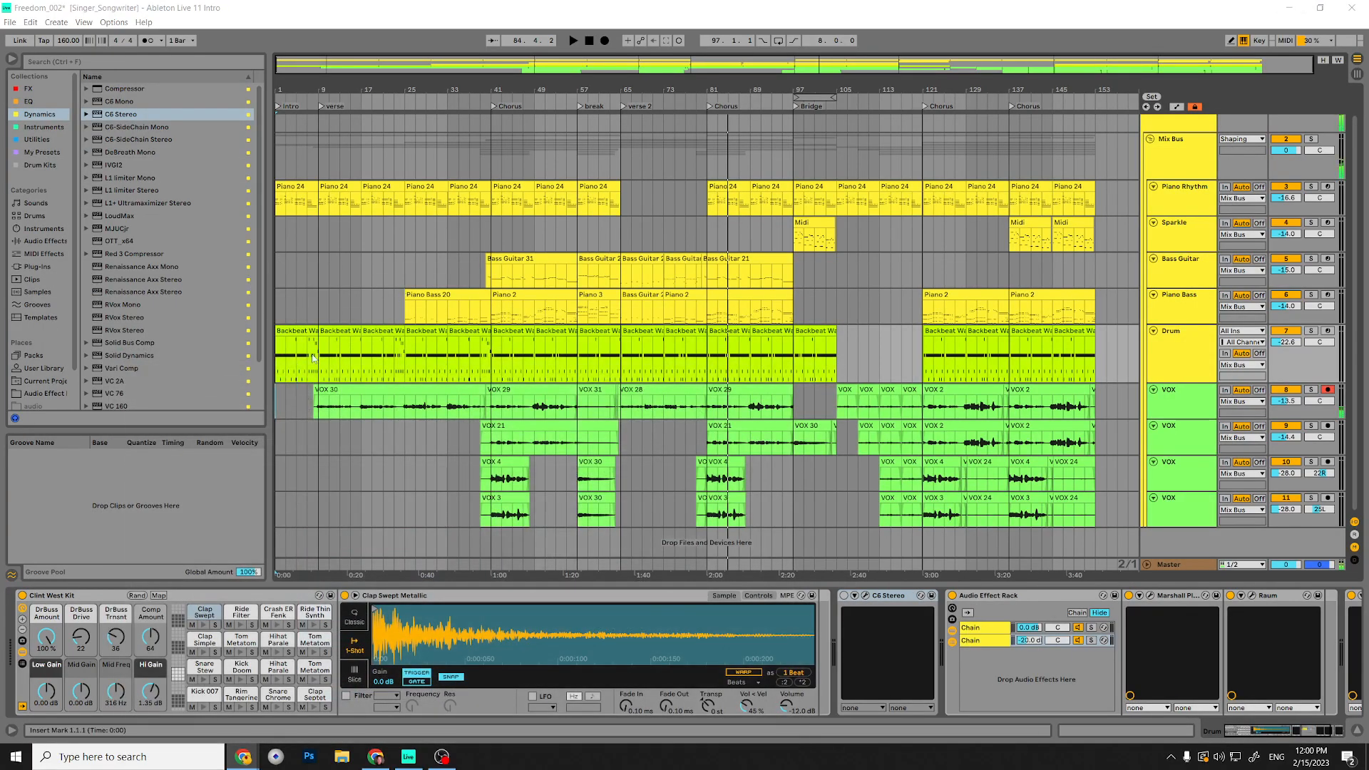
{"action": "left_click", "coordinate": [302, 187]}
{"action": "key", "text": "space"}
{"action": "left_click", "coordinate": [588, 41]}
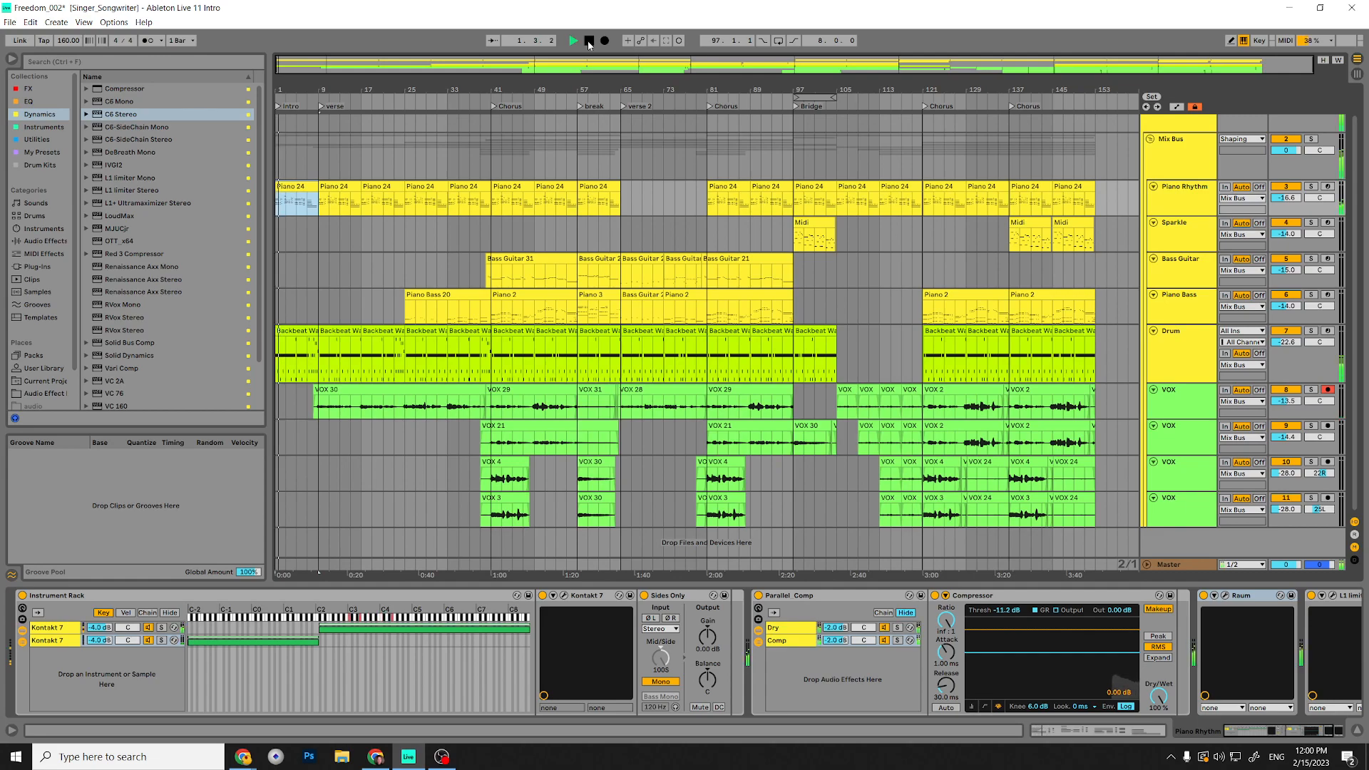
{"action": "key", "text": "space"}
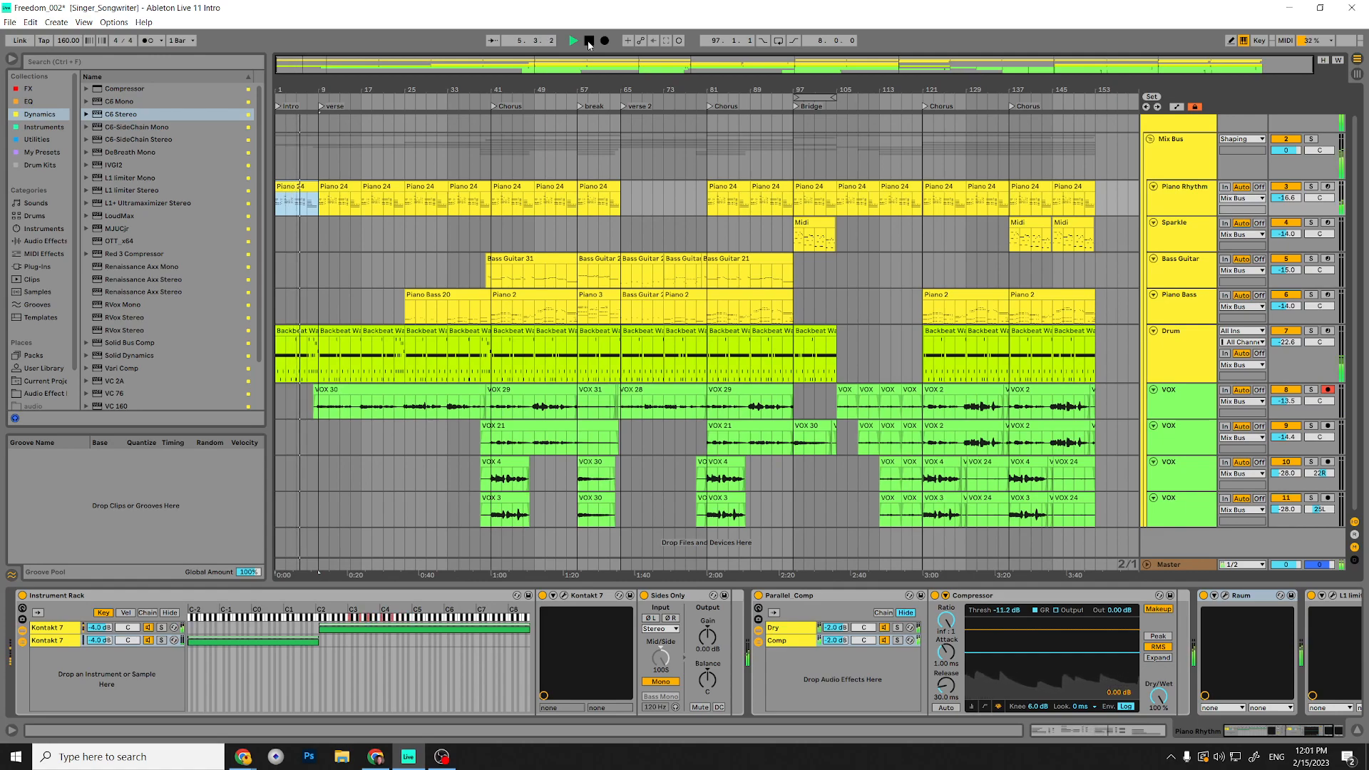
{"action": "left_click", "coordinate": [588, 41]}
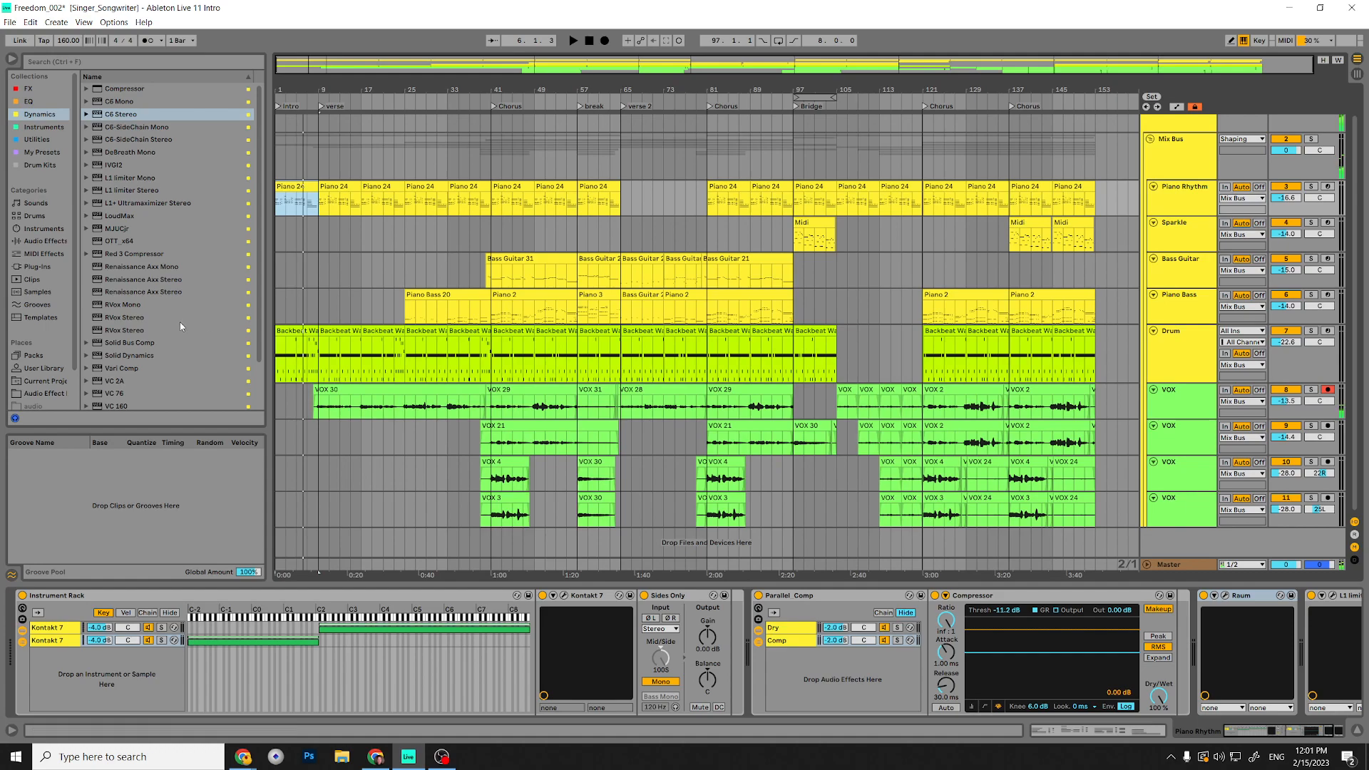
{"action": "left_click", "coordinate": [589, 41]}
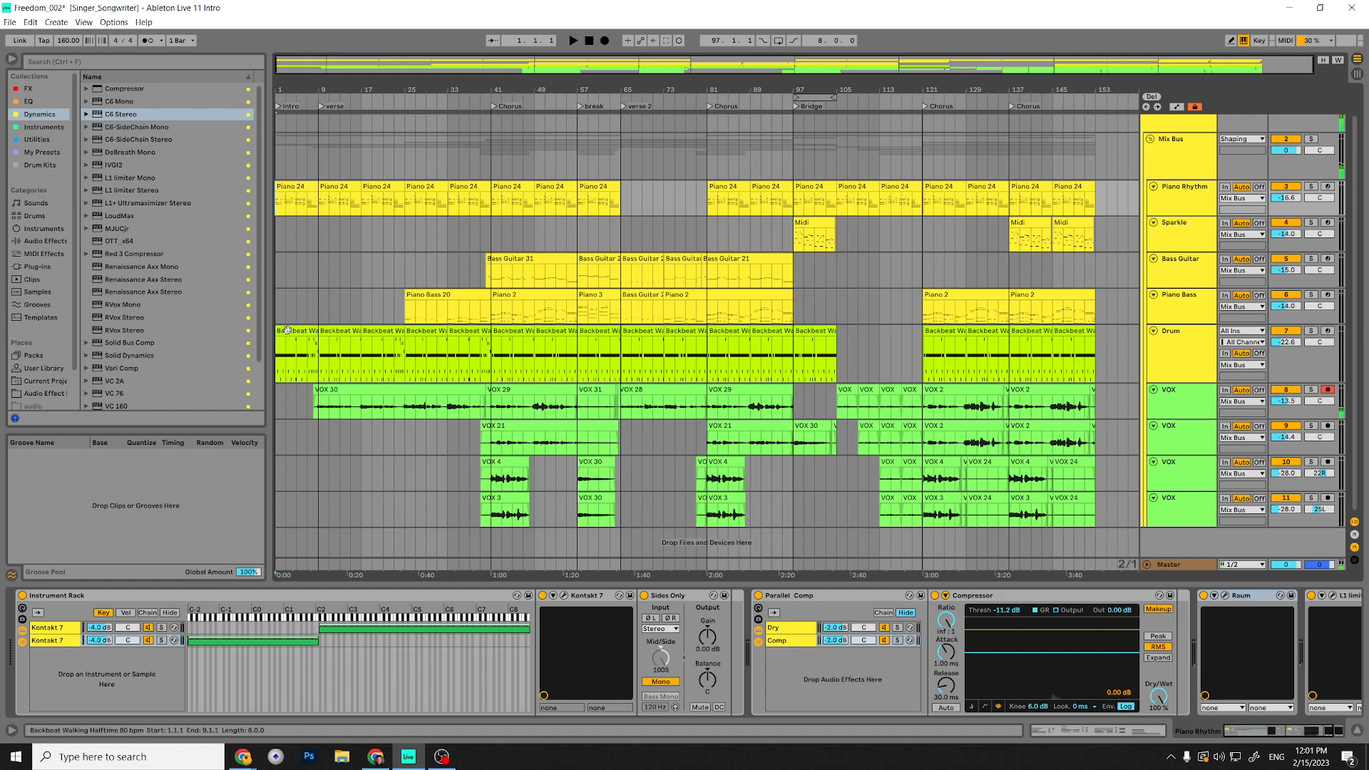
Locate the Backbeat Walking Halftime 80 bpm clip among the library clips and play the song's opening bars.
{"action": "left_click", "coordinate": [32, 279]}
{"action": "scroll", "coordinate": [211, 287], "scroll_direction": "down", "scroll_amount": 10}
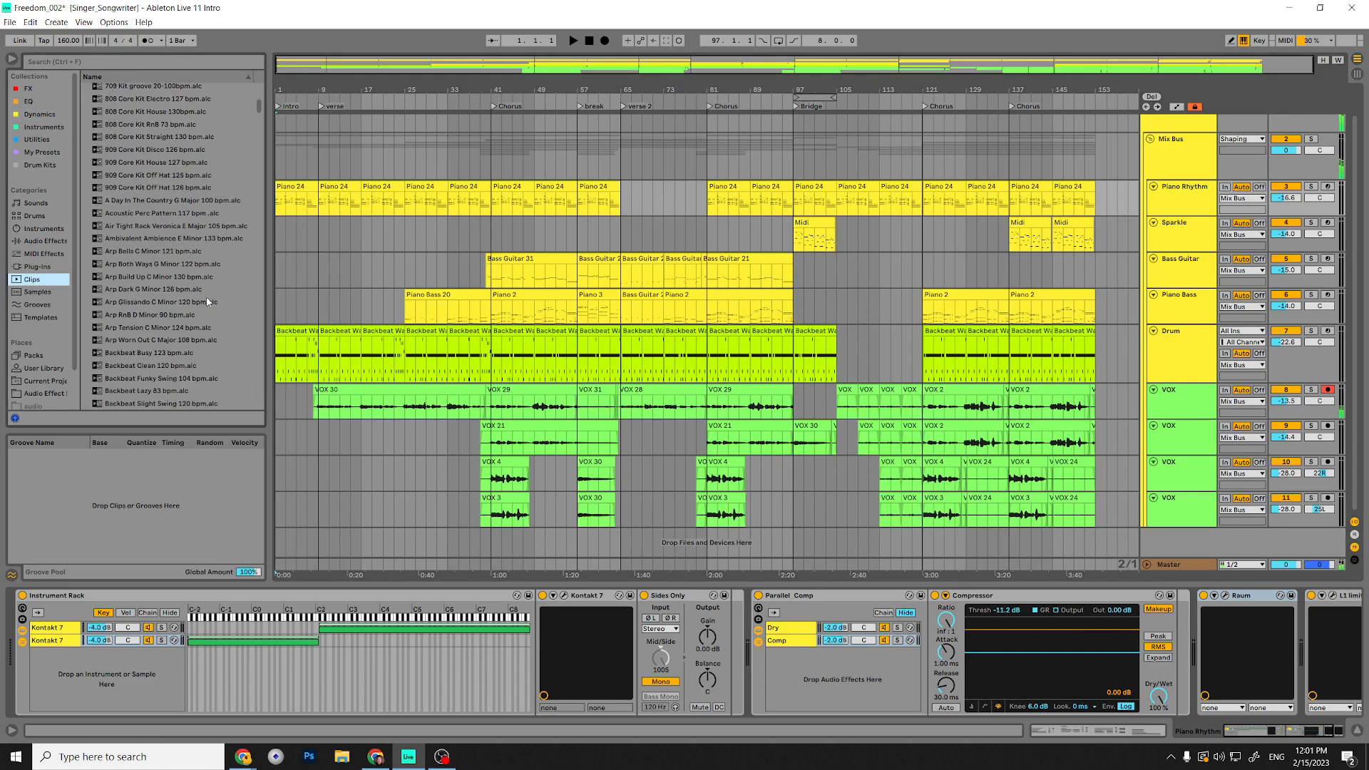
{"action": "scroll", "coordinate": [173, 347], "scroll_direction": "down", "scroll_amount": 3}
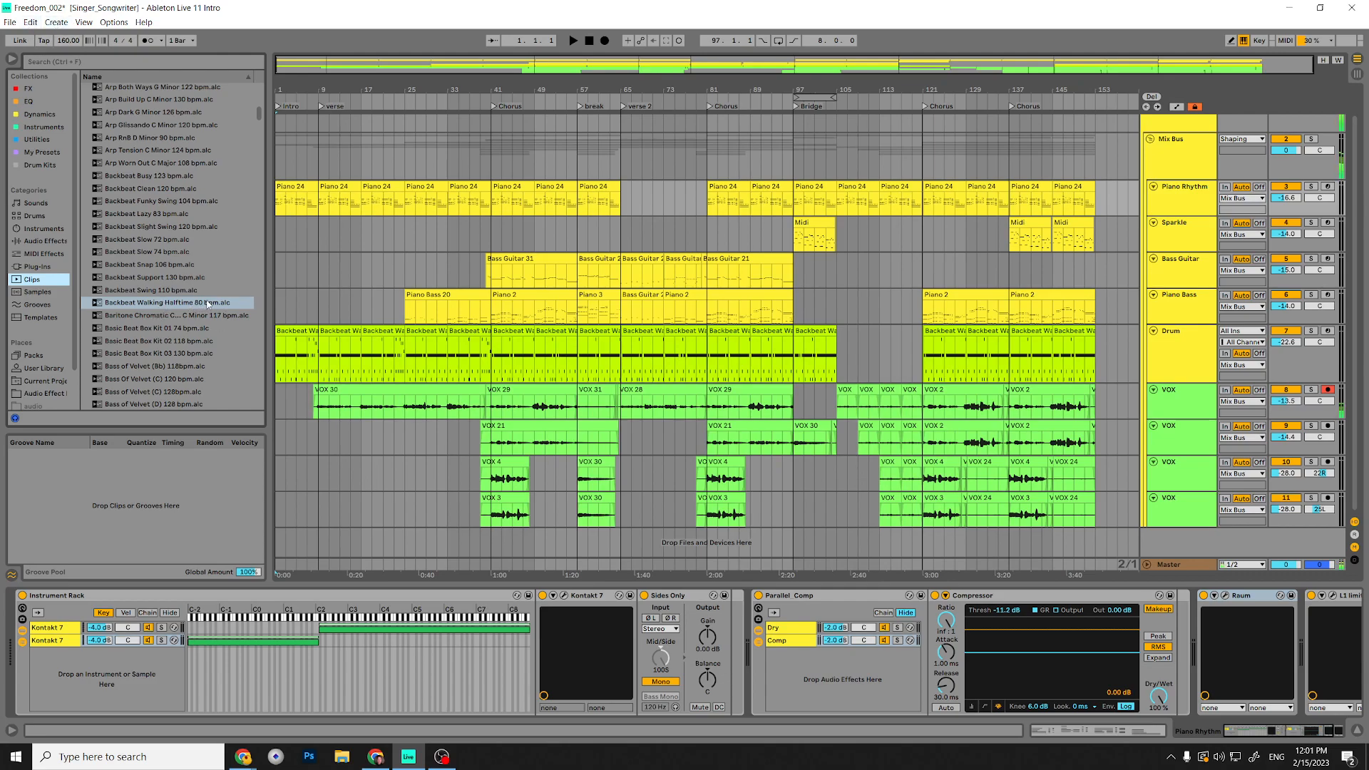
{"action": "left_click", "coordinate": [573, 41]}
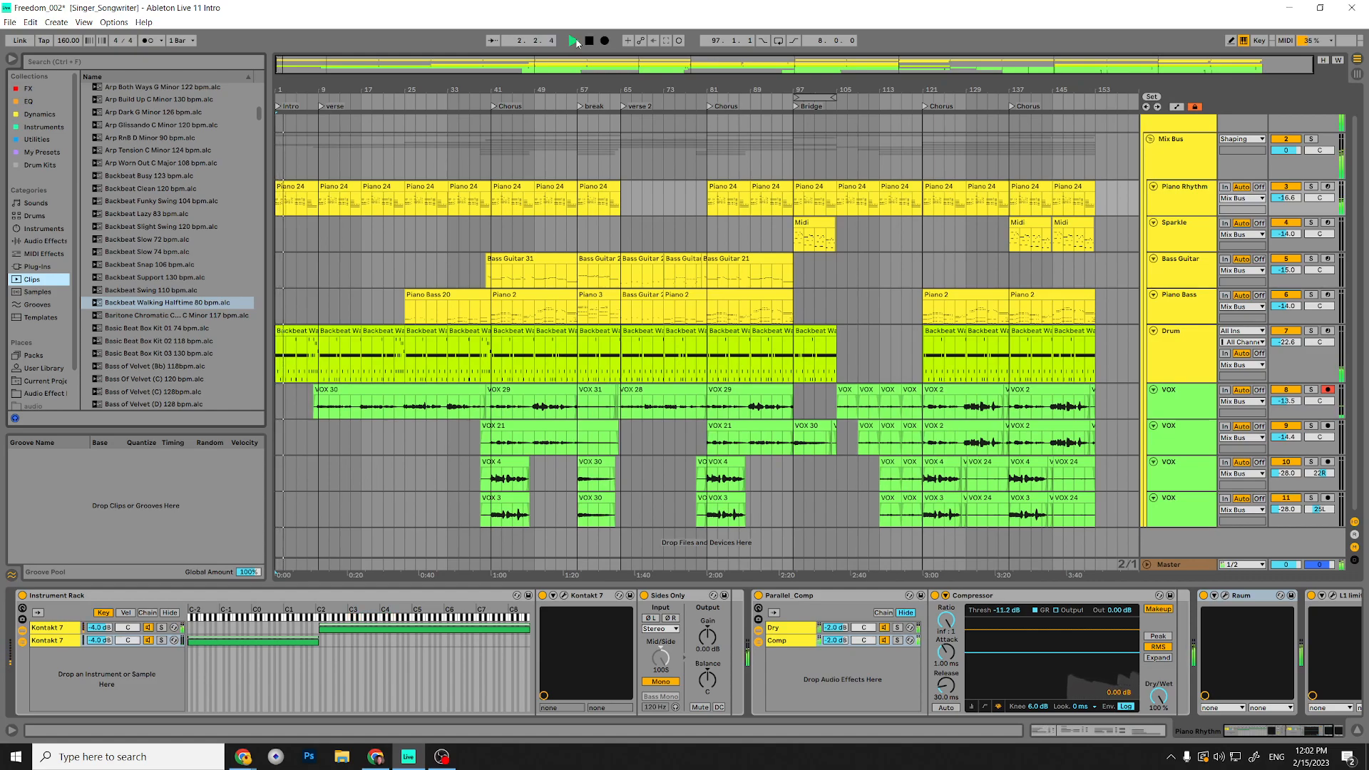
{"action": "left_click", "coordinate": [589, 41]}
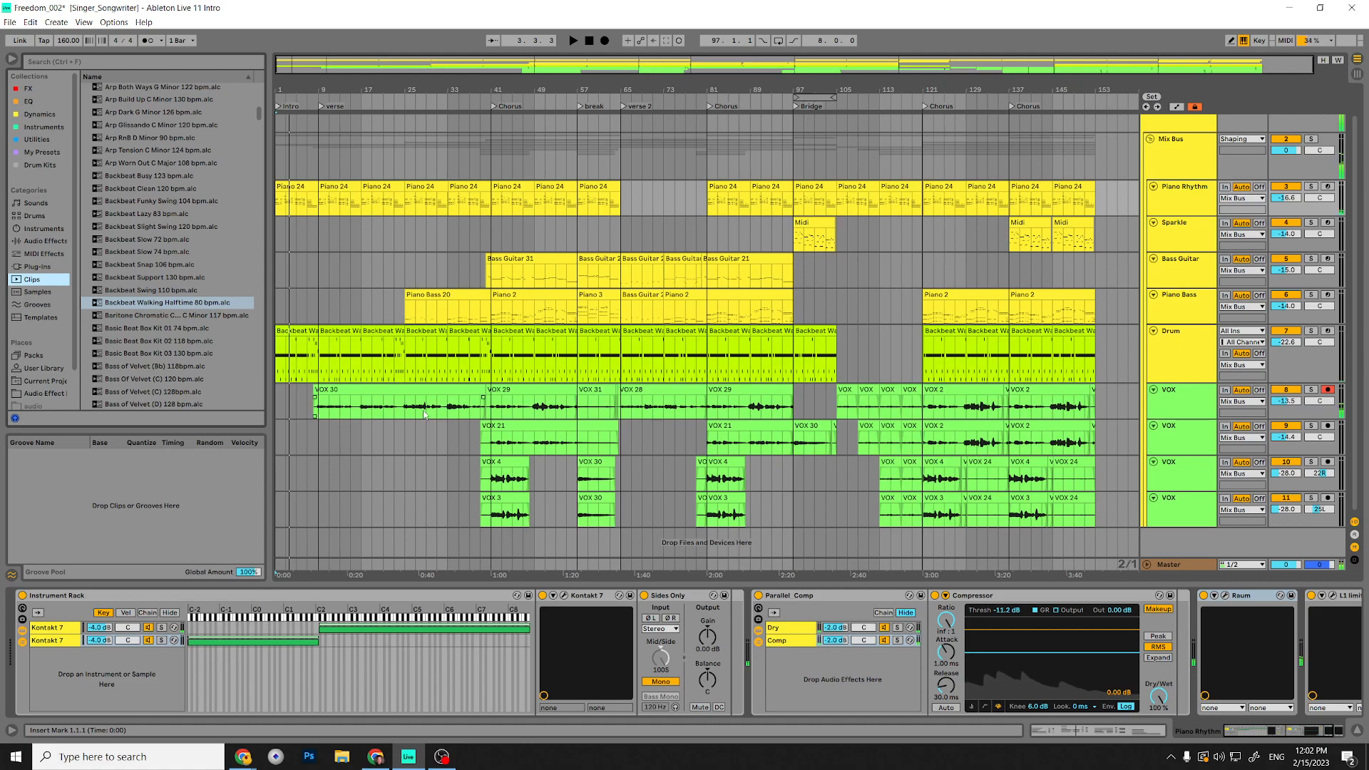
Play the verse from bar 9, near the start of the VOX 30 clip, and stop playback.
{"action": "left_click", "coordinate": [319, 430]}
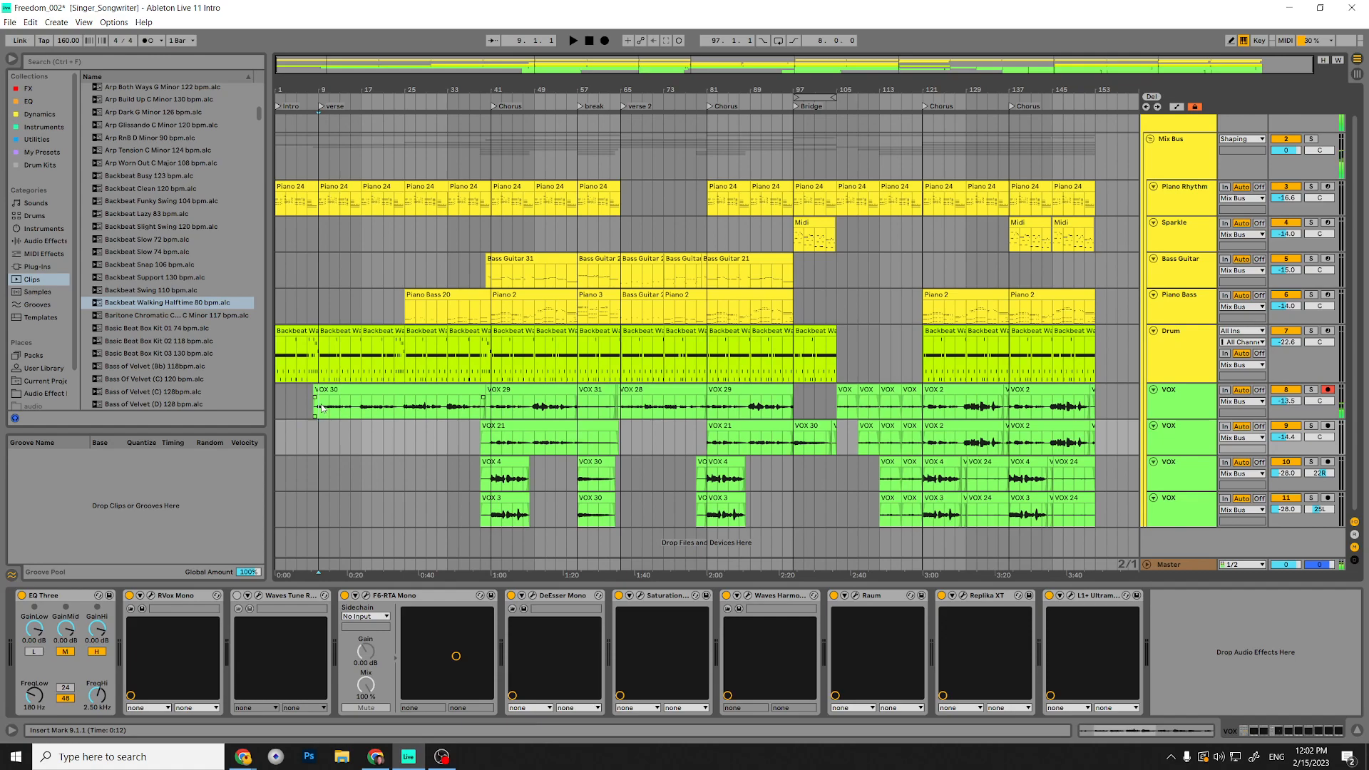
{"action": "left_click", "coordinate": [321, 408]}
{"action": "left_click", "coordinate": [575, 41]}
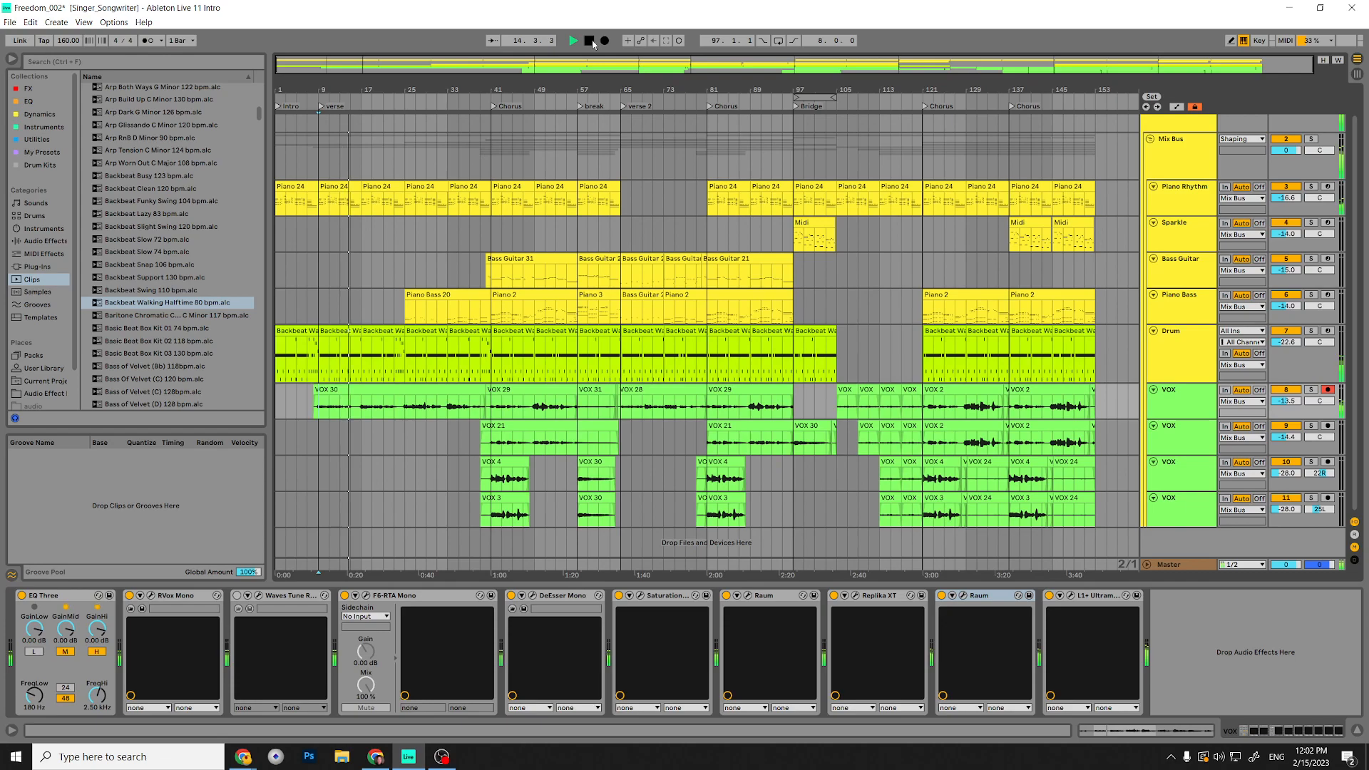
{"action": "left_click", "coordinate": [591, 42]}
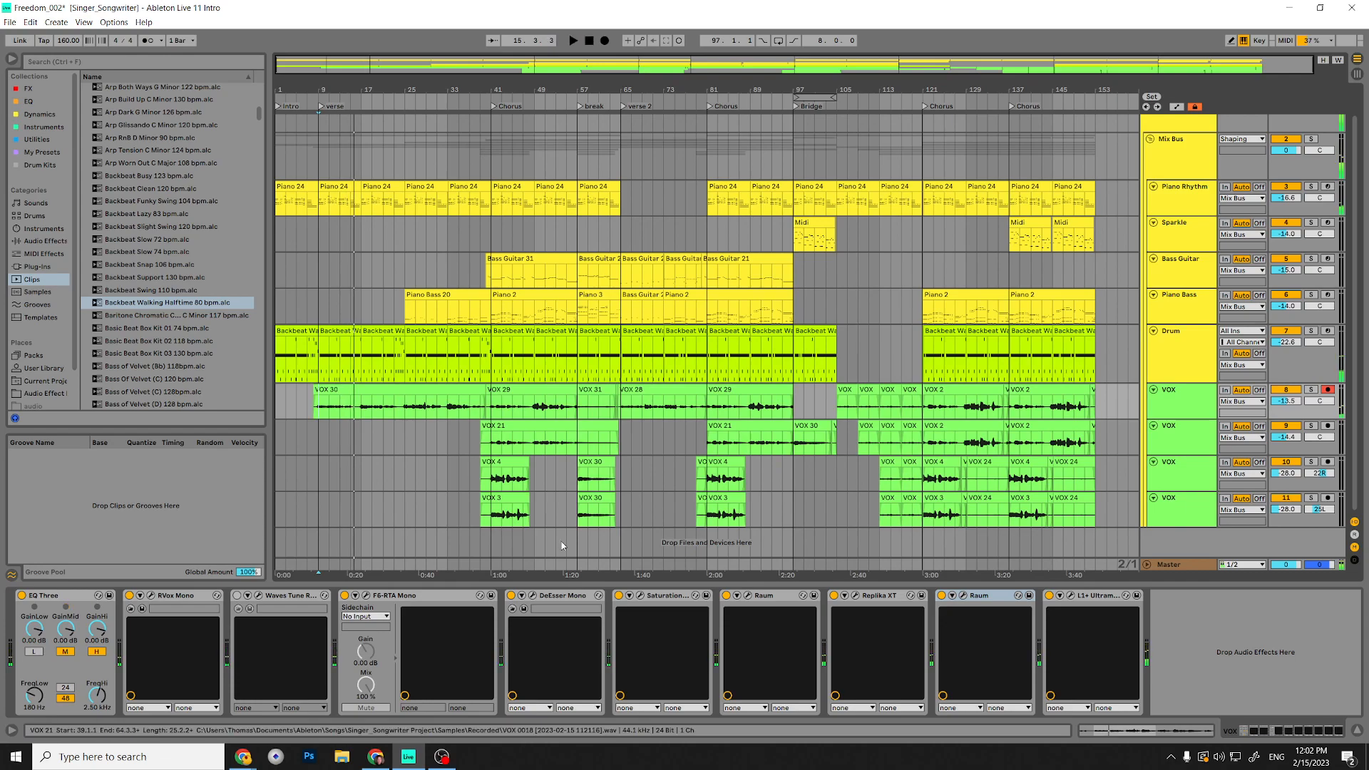
Inspect the waveforms of the first chorus vocal clips VOX 21, VOX 4 and VOX 29 in the clip view.
{"action": "left_click", "coordinate": [504, 571]}
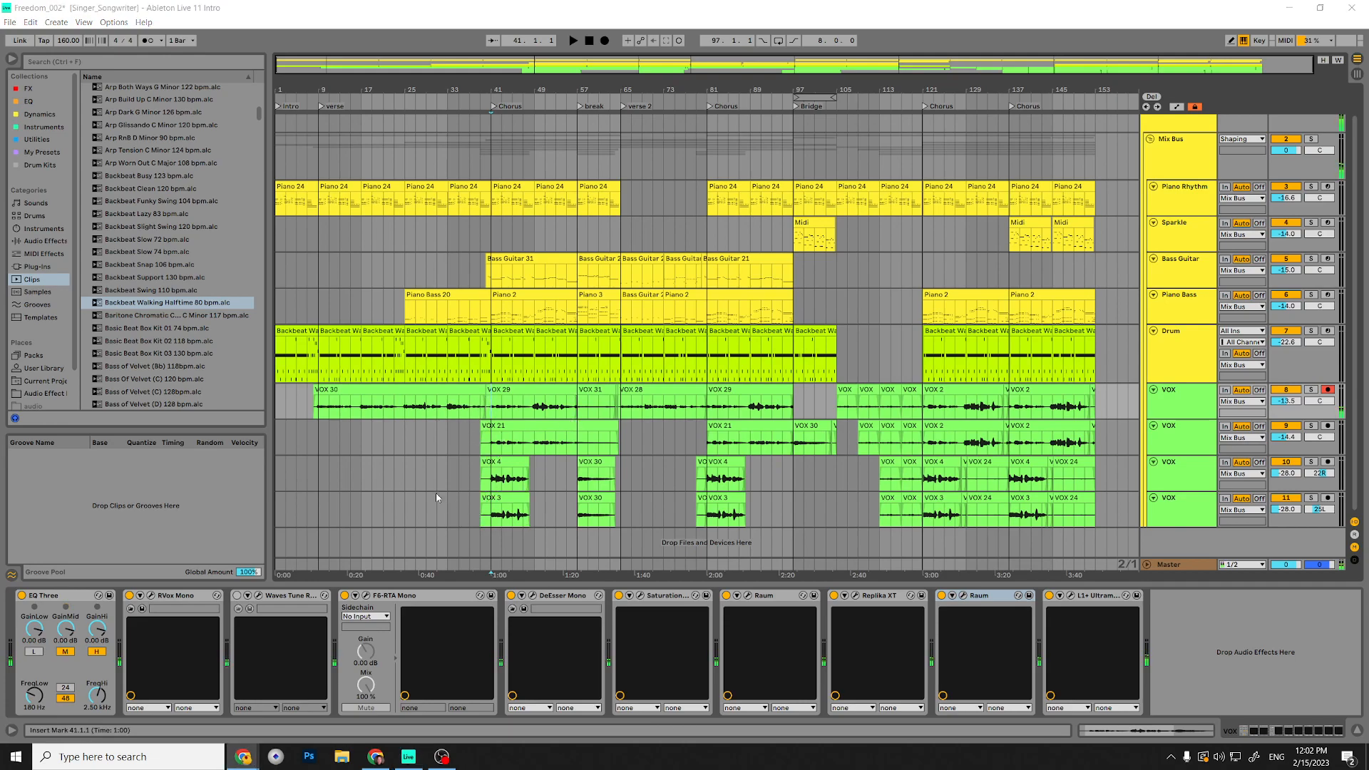
{"action": "double_click", "coordinate": [515, 425]}
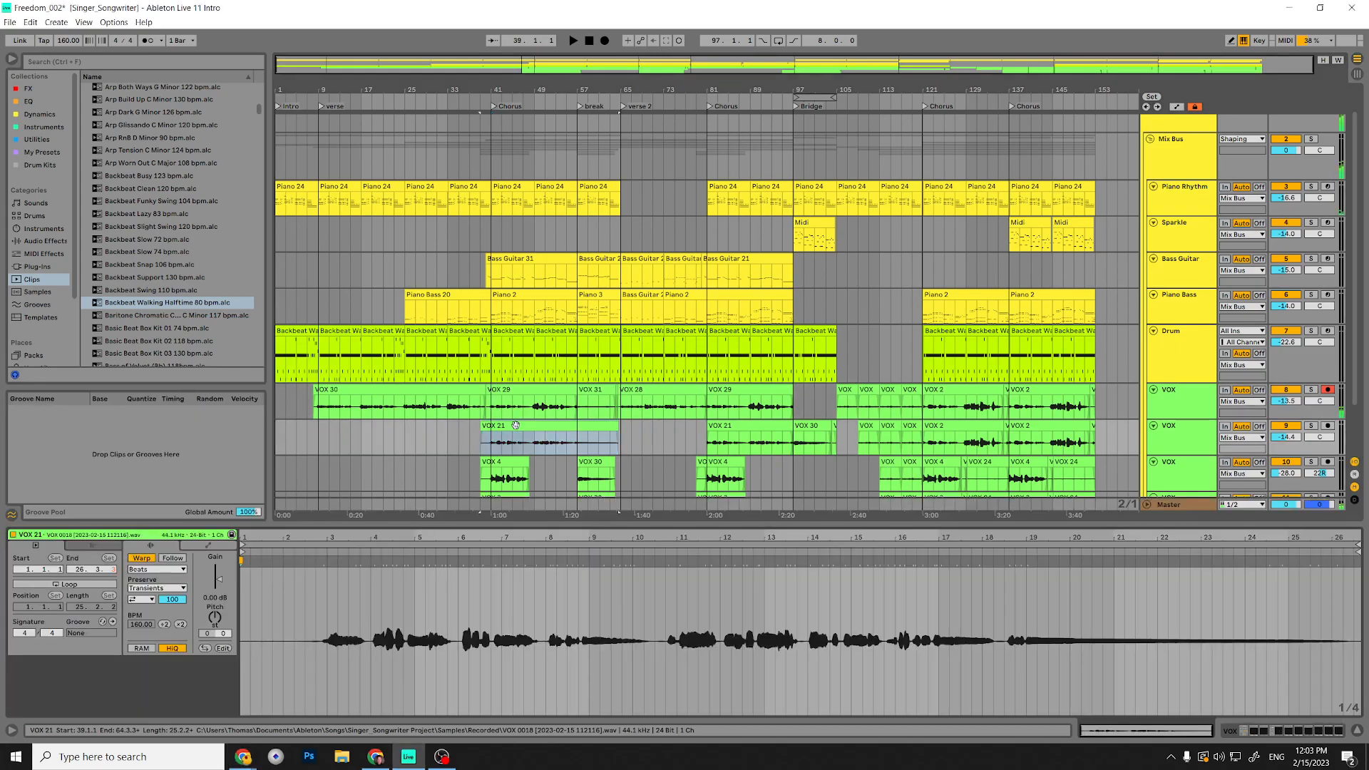
{"action": "left_click", "coordinate": [513, 464]}
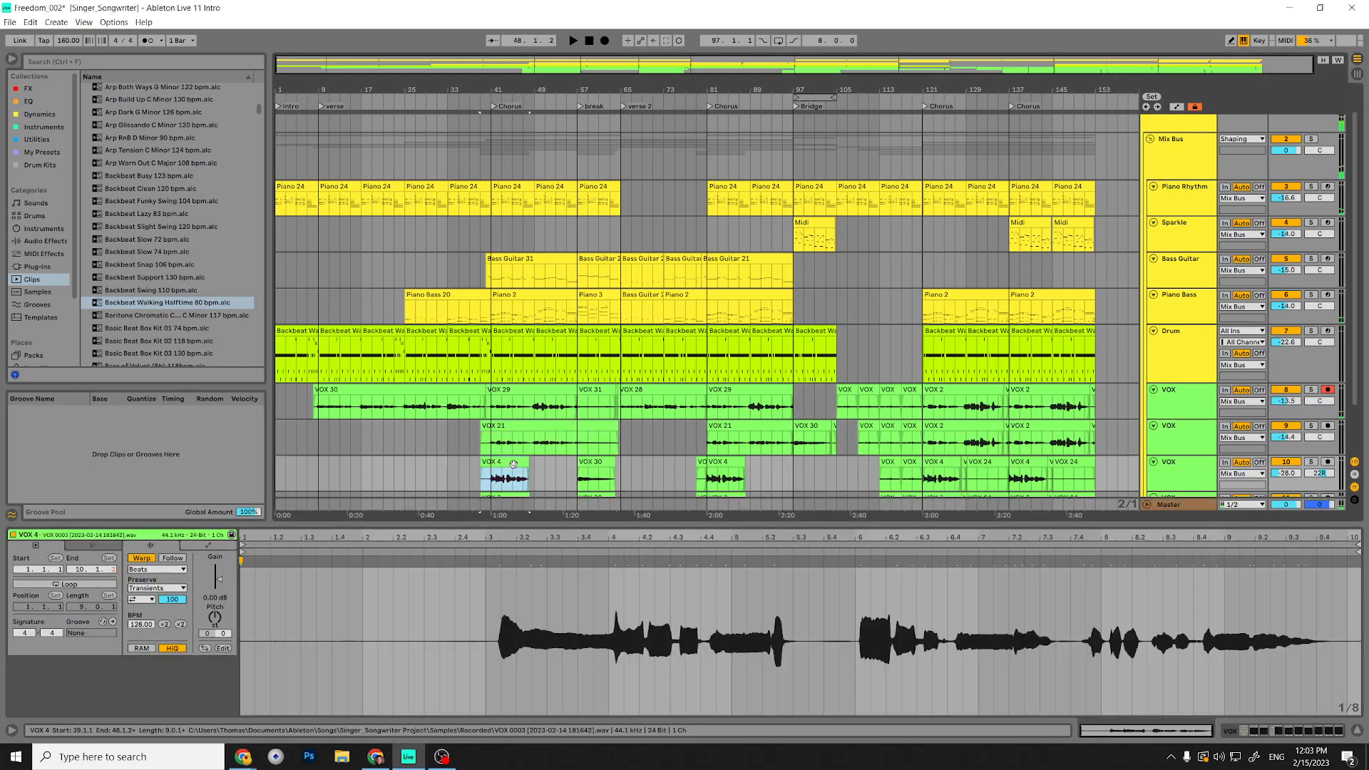
{"action": "scroll", "coordinate": [502, 428], "scroll_direction": "down", "scroll_amount": 2}
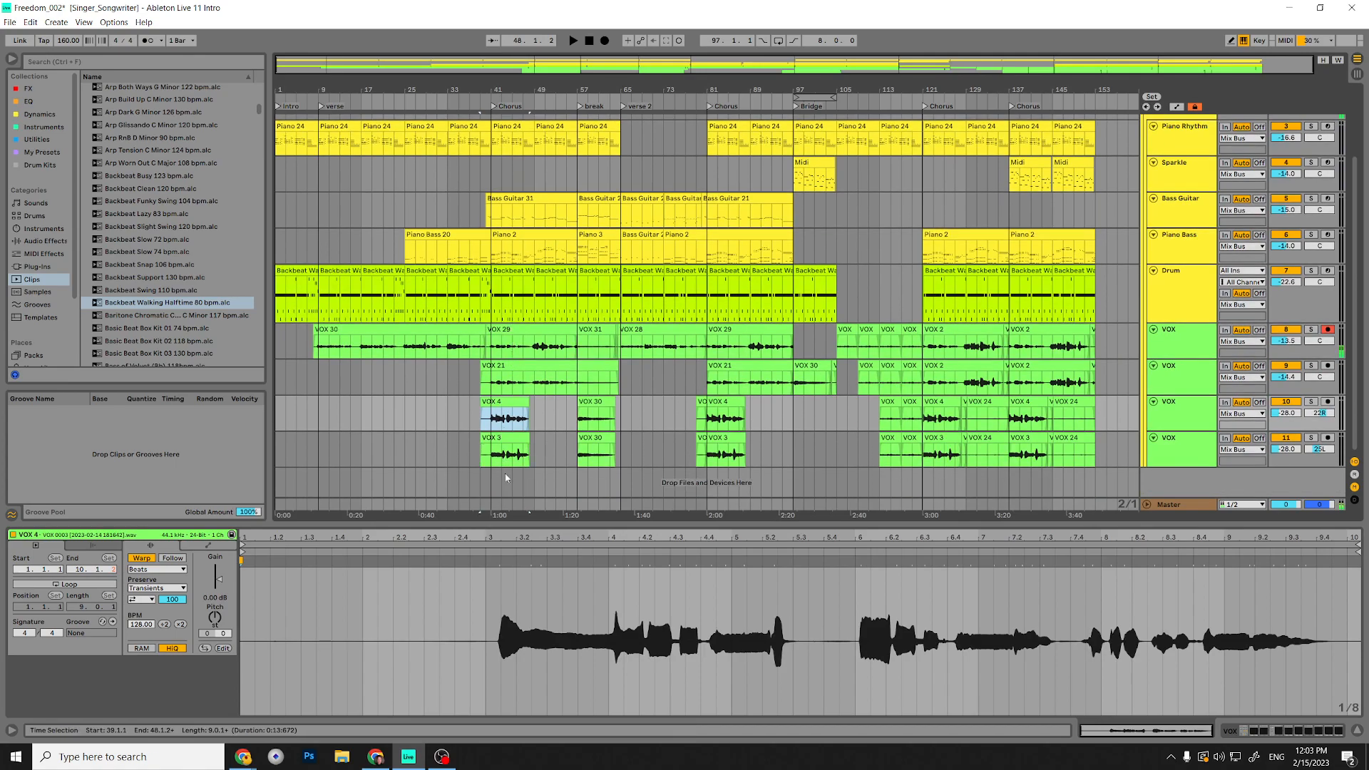
{"action": "left_click", "coordinate": [502, 364]}
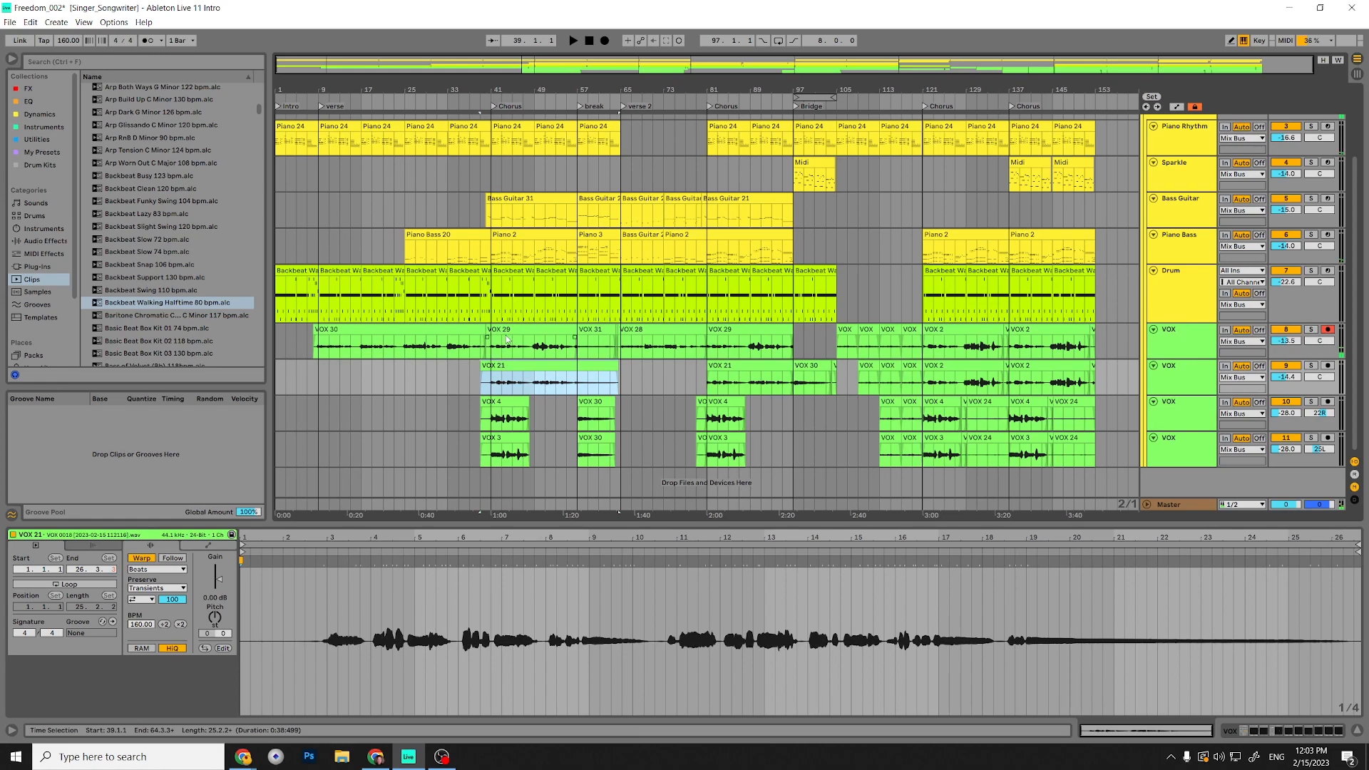
{"action": "left_click", "coordinate": [504, 330]}
{"action": "scroll", "coordinate": [487, 391], "scroll_direction": "up", "scroll_amount": 1}
{"action": "scroll", "coordinate": [487, 390], "scroll_direction": "up", "scroll_amount": 1}
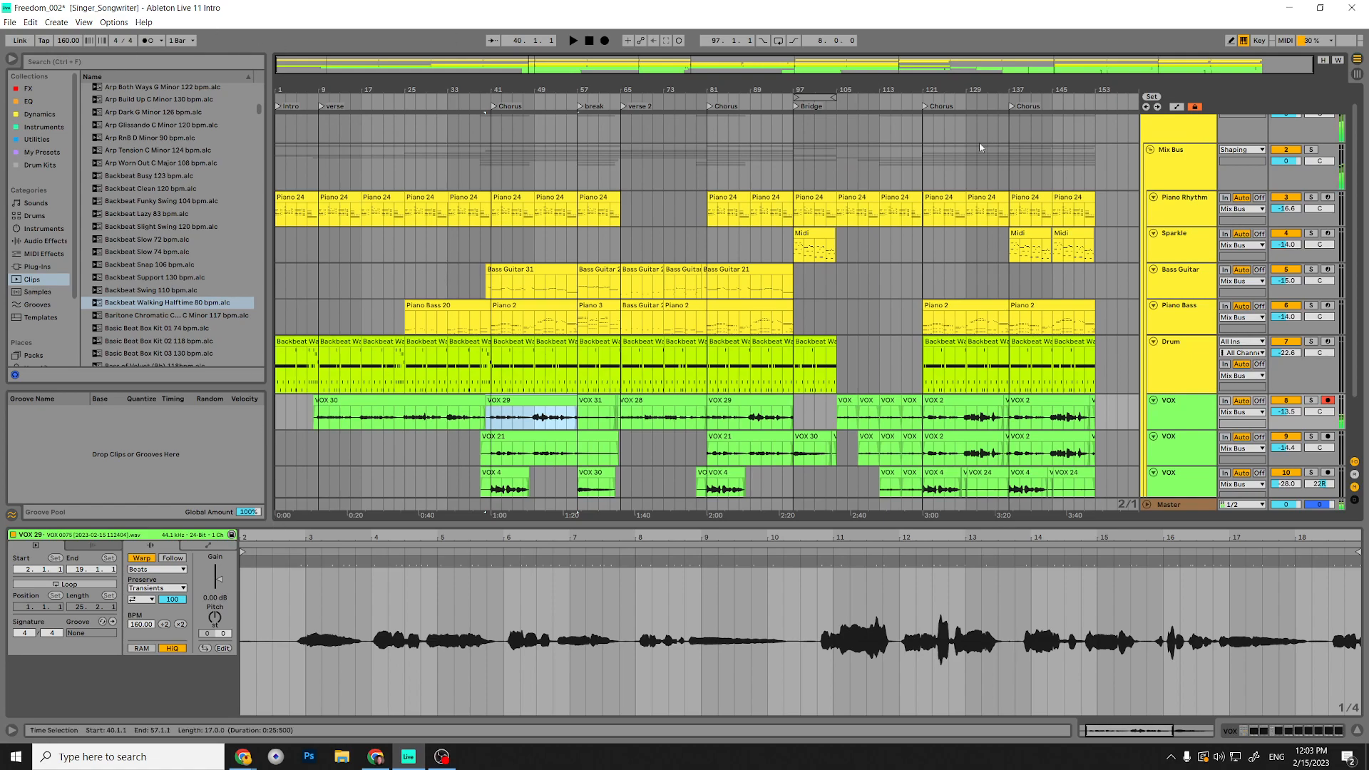
Inspect the waveforms of the verse clip VOX 30 and first-chorus clip VOX 21, and show the second VOX track's effect chain.
{"action": "scroll", "coordinate": [216, 195], "scroll_direction": "up", "scroll_amount": 10}
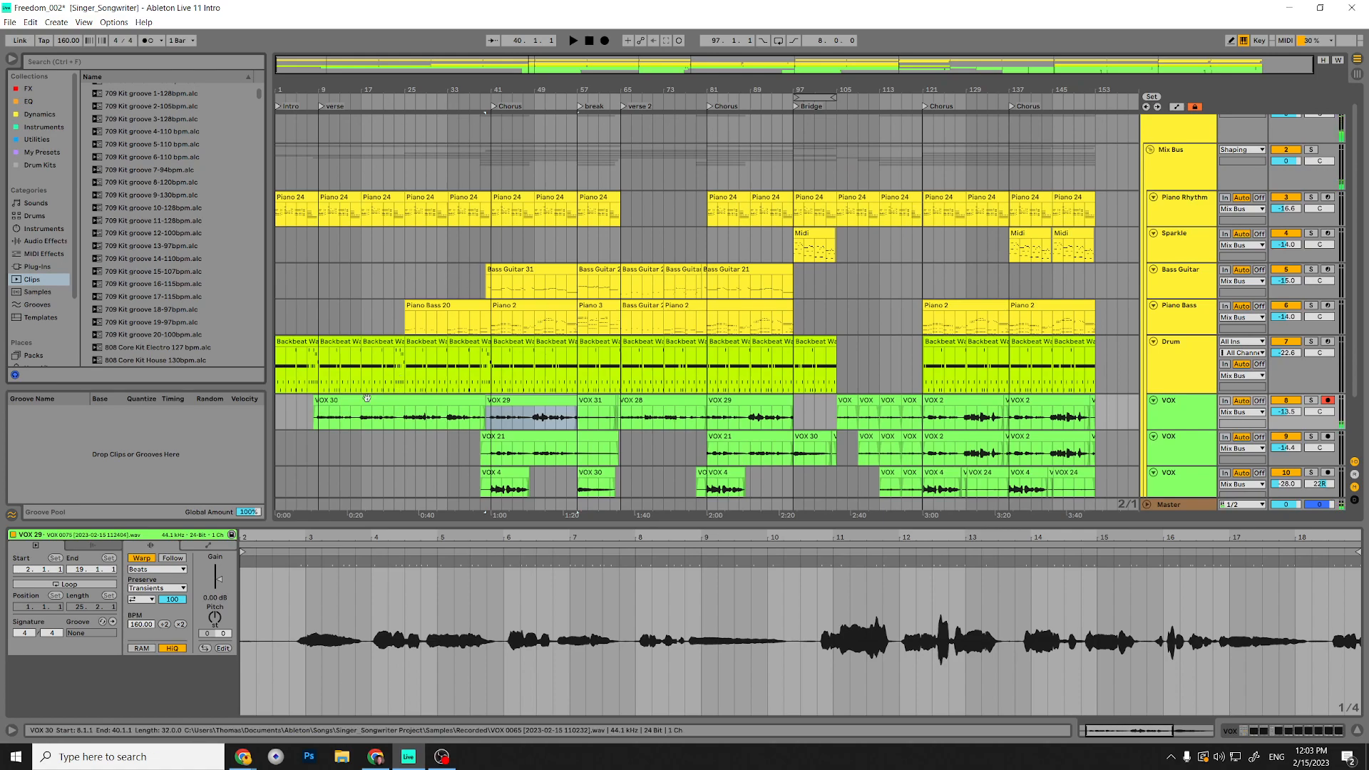
{"action": "left_click", "coordinate": [389, 400]}
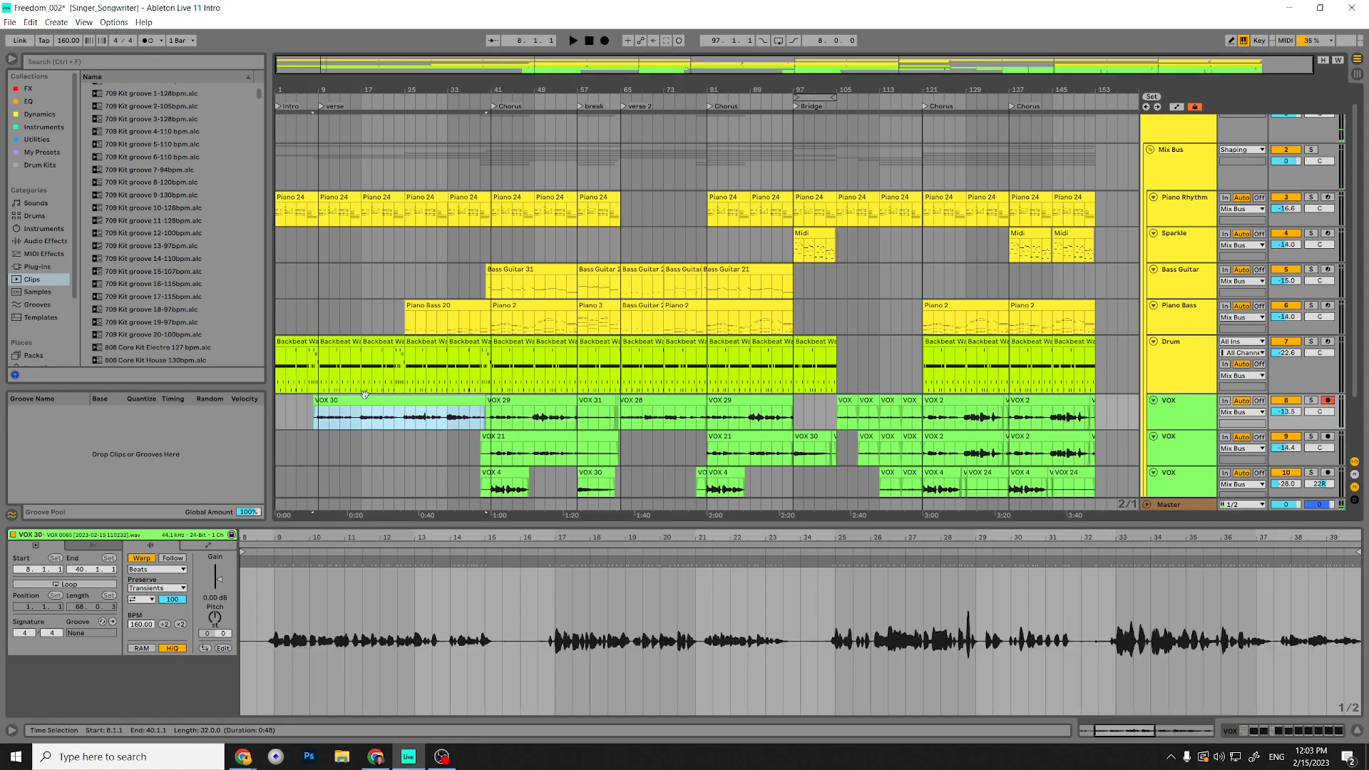
{"action": "left_click", "coordinate": [541, 437]}
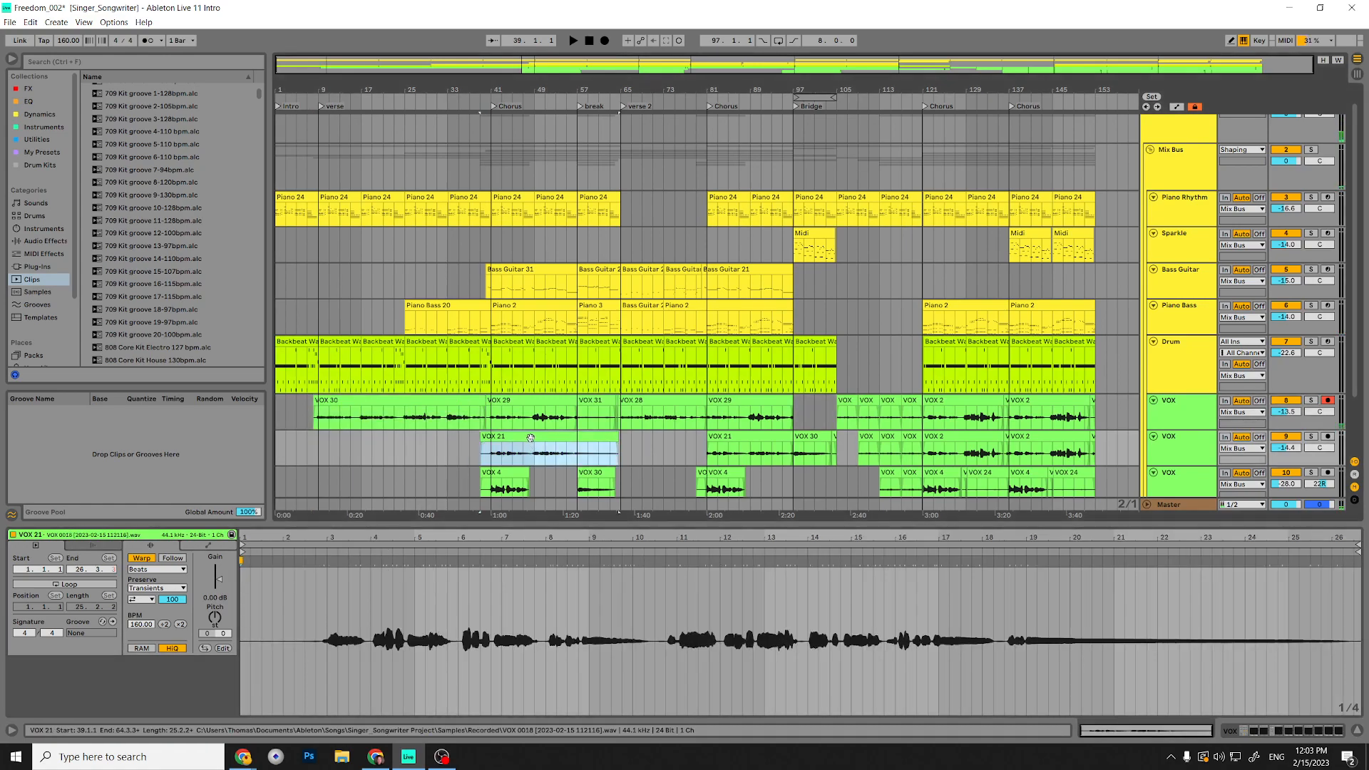
{"action": "left_click", "coordinate": [1159, 460]}
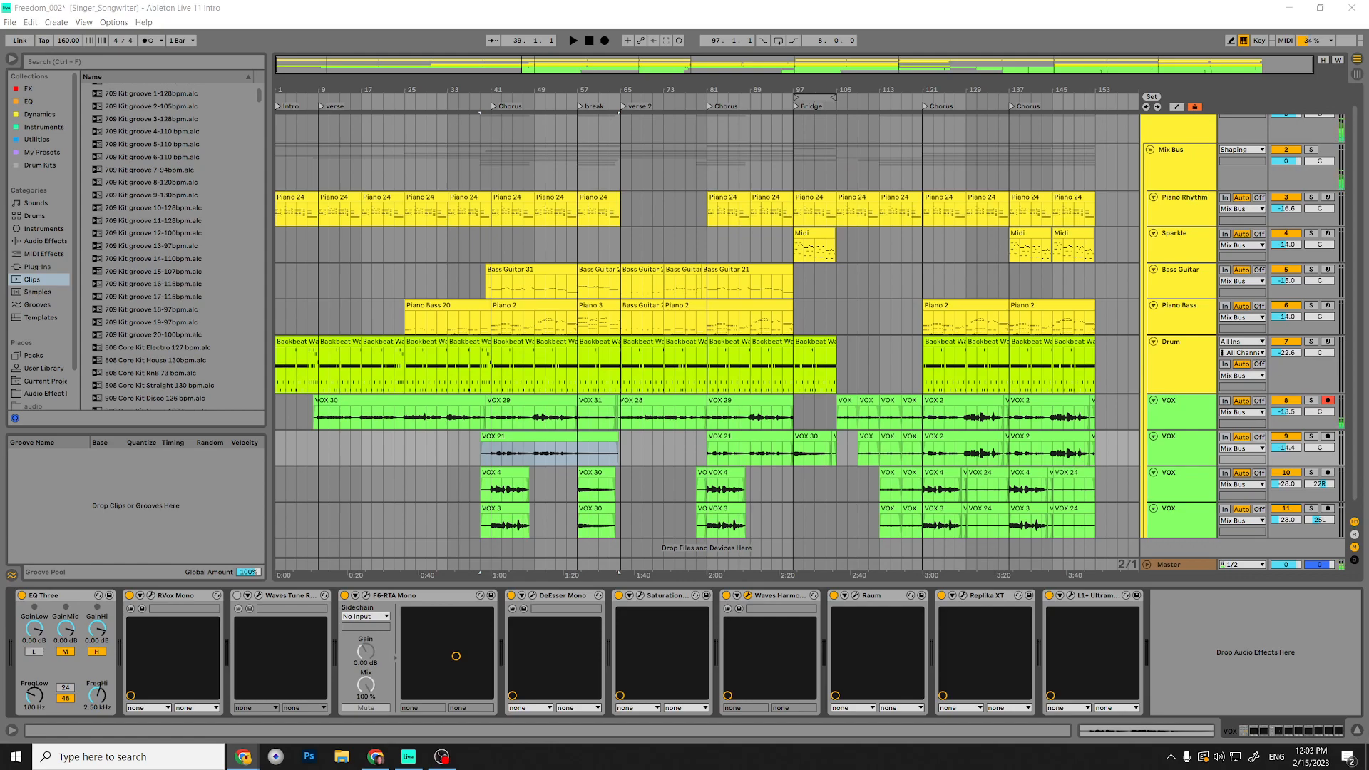
Bring the Sweetwater page for the Waves Vocal Production Plug-in Bundle onto the screen in Chrome and maximize its window.
{"action": "left_click_drag", "start_coordinate": [526, 202], "coordinate": [516, 178]}
{"action": "left_click", "coordinate": [1011, 173]}
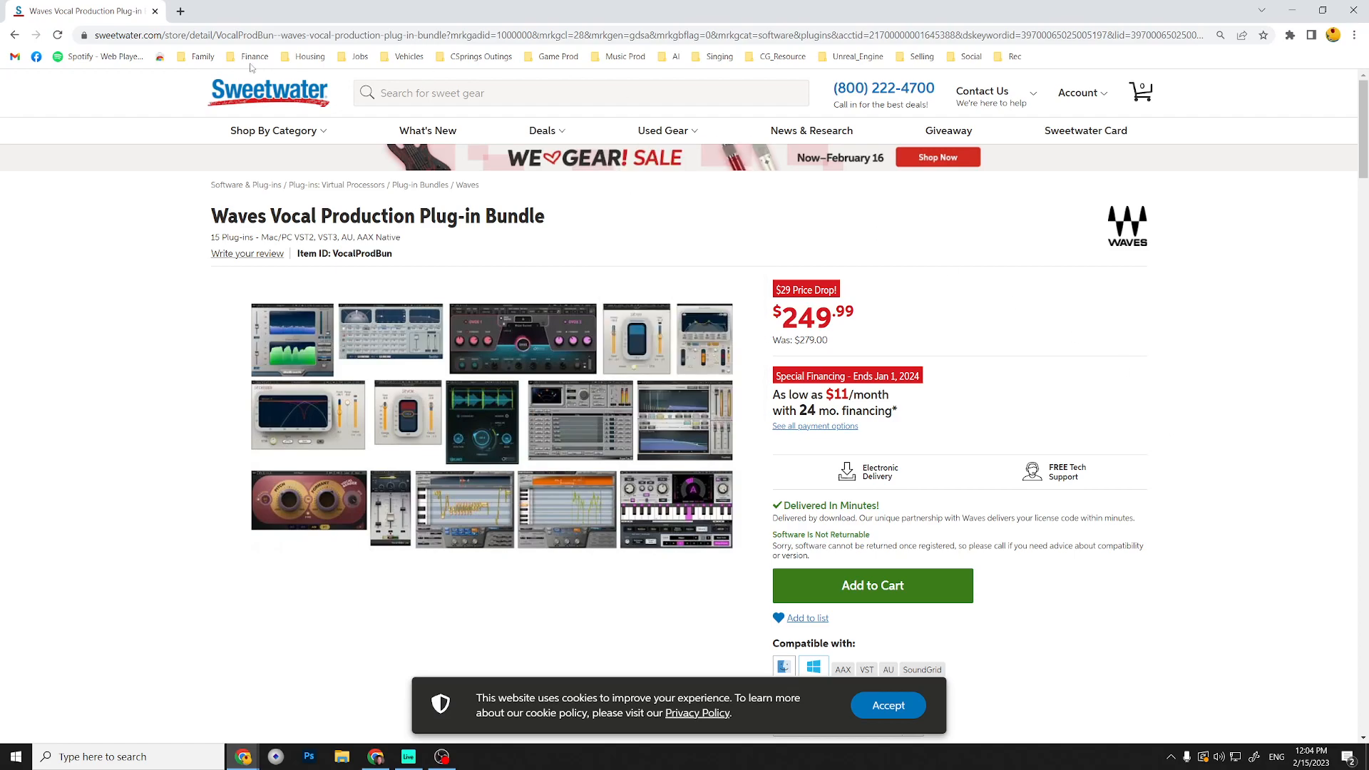
{"action": "mouse_move", "coordinate": [273, 131]}
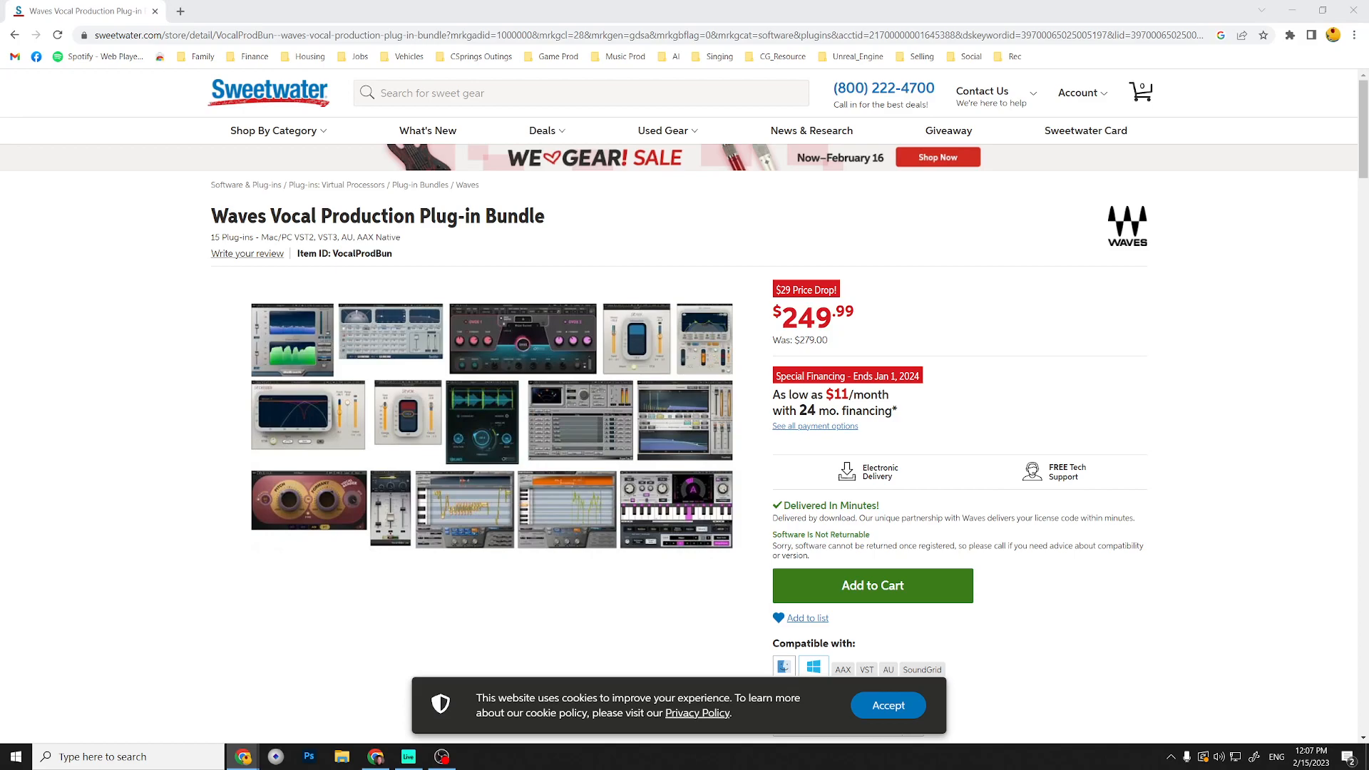
Bring the KOMPLETE 14 STANDARD product page onto the screen, maximize its window and view the What's New section.
{"action": "left_click_drag", "start_coordinate": [1368, 104], "coordinate": [508, 112]}
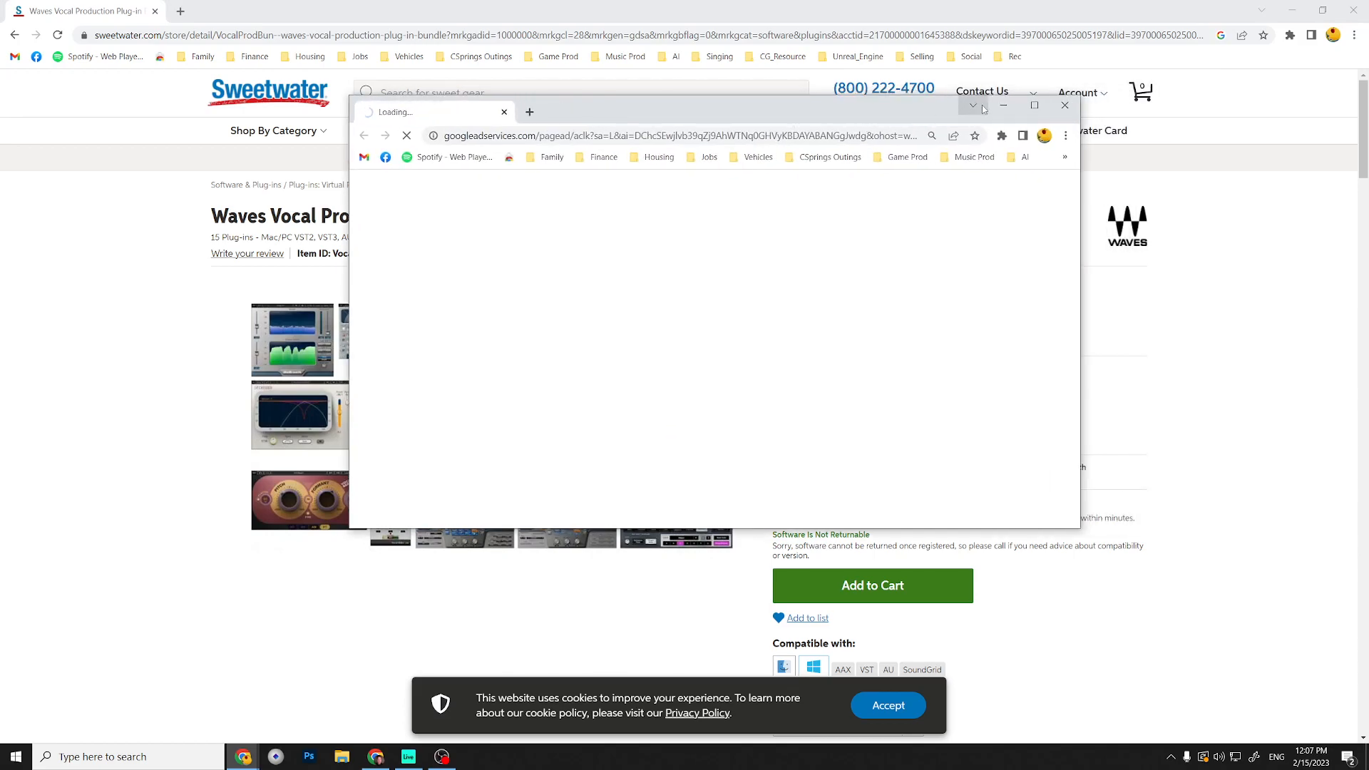
{"action": "left_click", "coordinate": [1031, 107]}
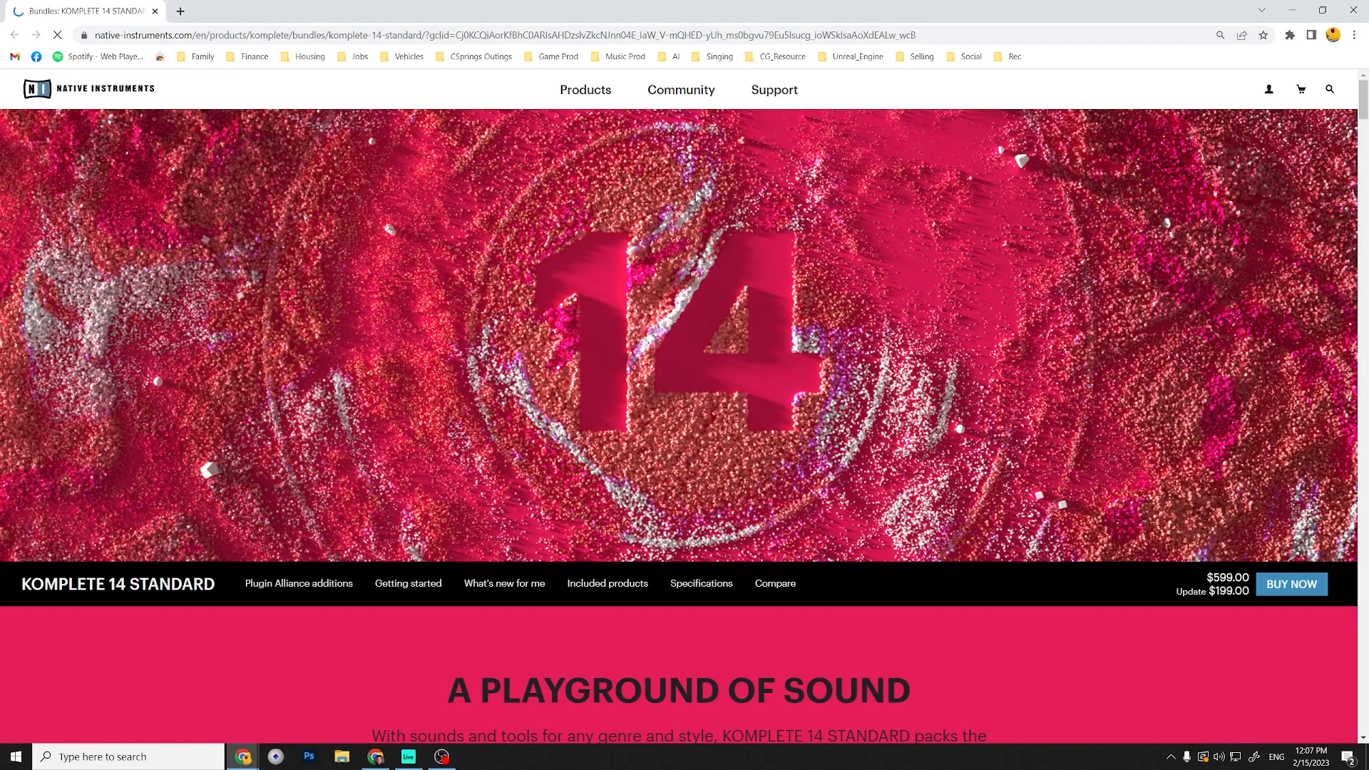
{"action": "scroll", "coordinate": [631, 347], "scroll_direction": "down", "scroll_amount": 5}
{"action": "scroll", "coordinate": [644, 358], "scroll_direction": "down", "scroll_amount": 10}
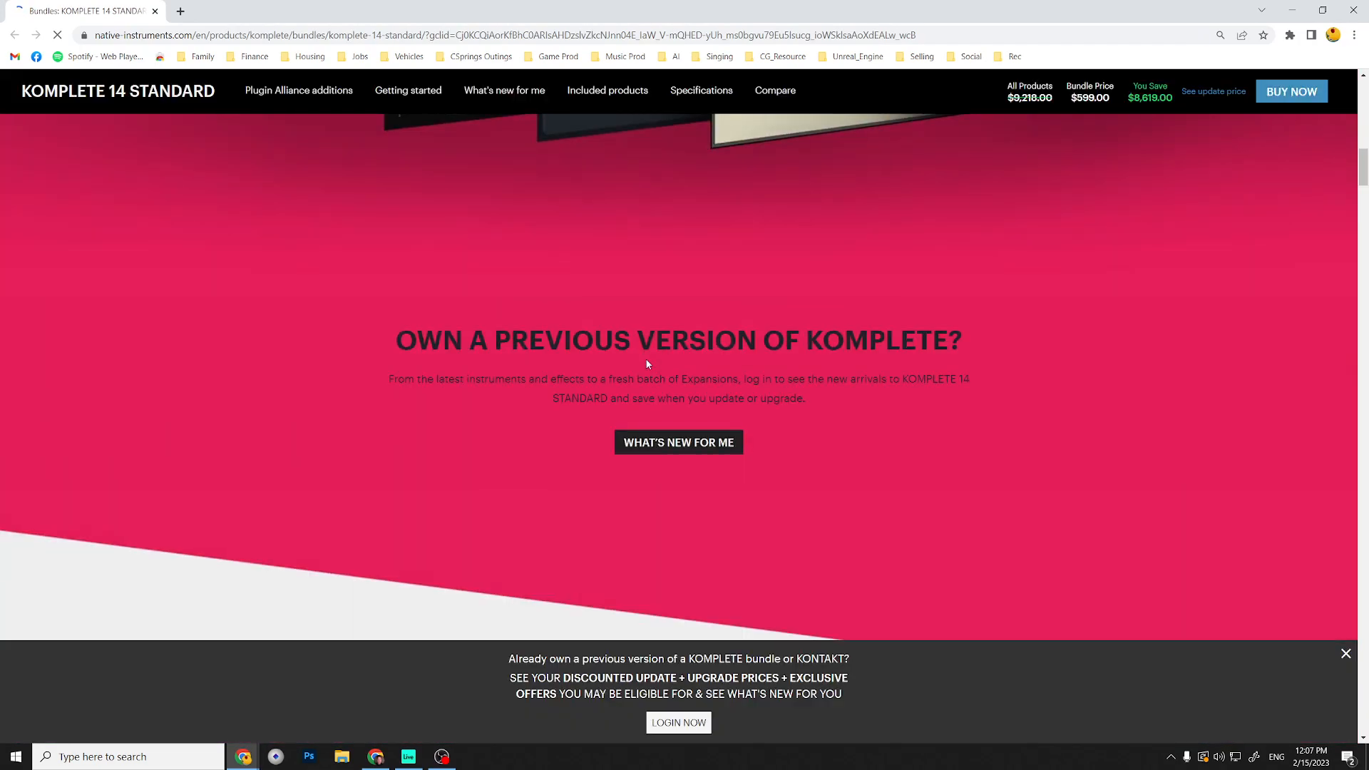
{"action": "scroll", "coordinate": [646, 364], "scroll_direction": "down", "scroll_amount": 3}
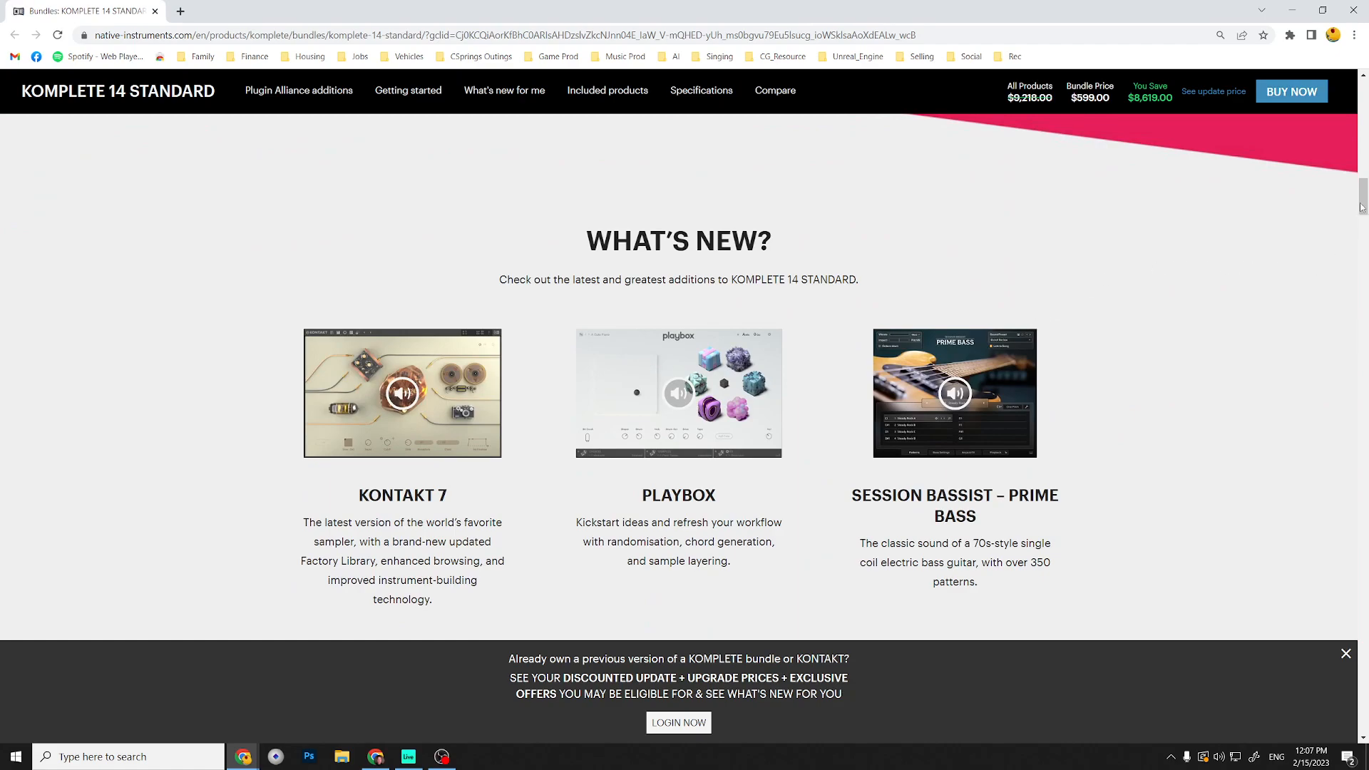
{"action": "mouse_move", "coordinate": [1363, 202]}
{"action": "left_mouse_down"}
{"action": "mouse_move", "coordinate": [1357, 258]}
{"action": "mouse_move", "coordinate": [1360, 208]}
{"action": "left_mouse_up"}
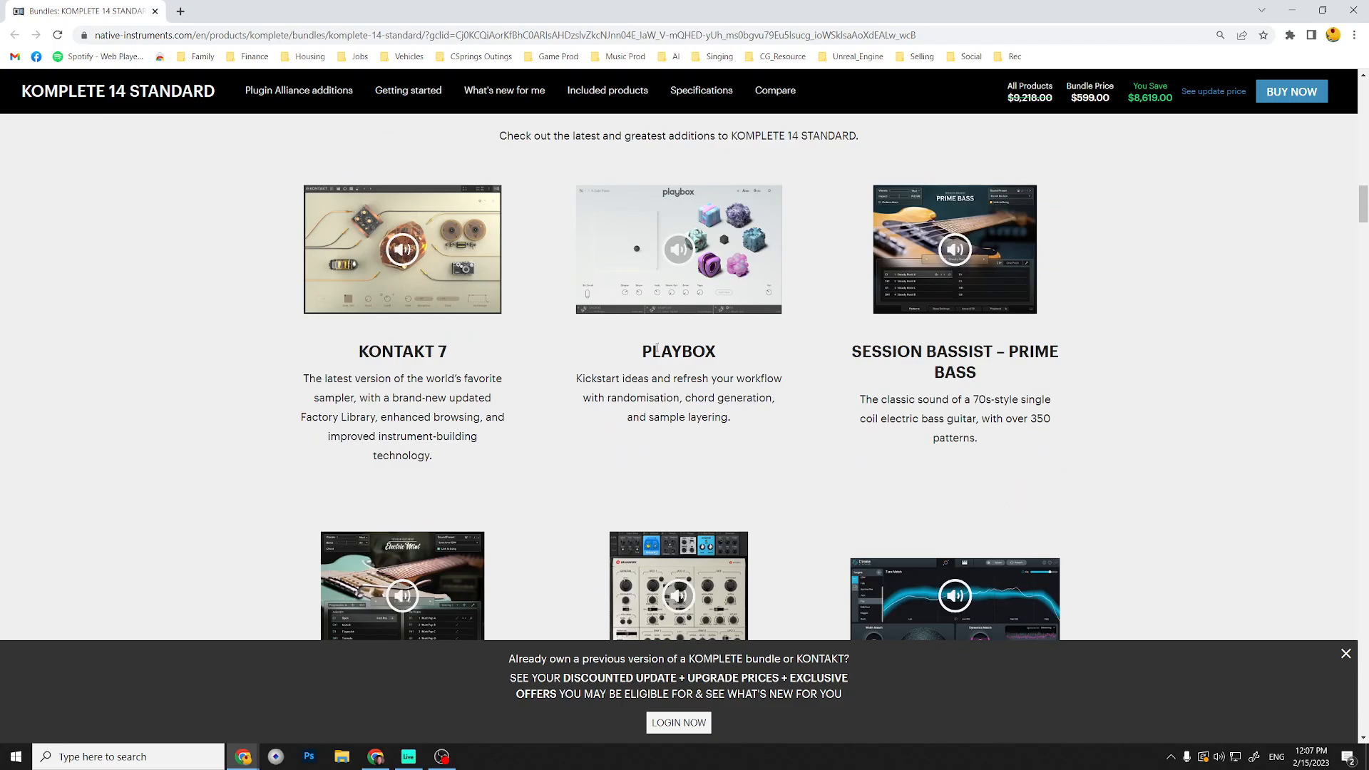
Examine the synths, sampled instruments and effects sections of the KOMPLETE 14 STANDARD page.
{"action": "scroll", "coordinate": [1074, 359], "scroll_direction": "down", "scroll_amount": 10}
{"action": "scroll", "coordinate": [1074, 359], "scroll_direction": "down", "scroll_amount": 15}
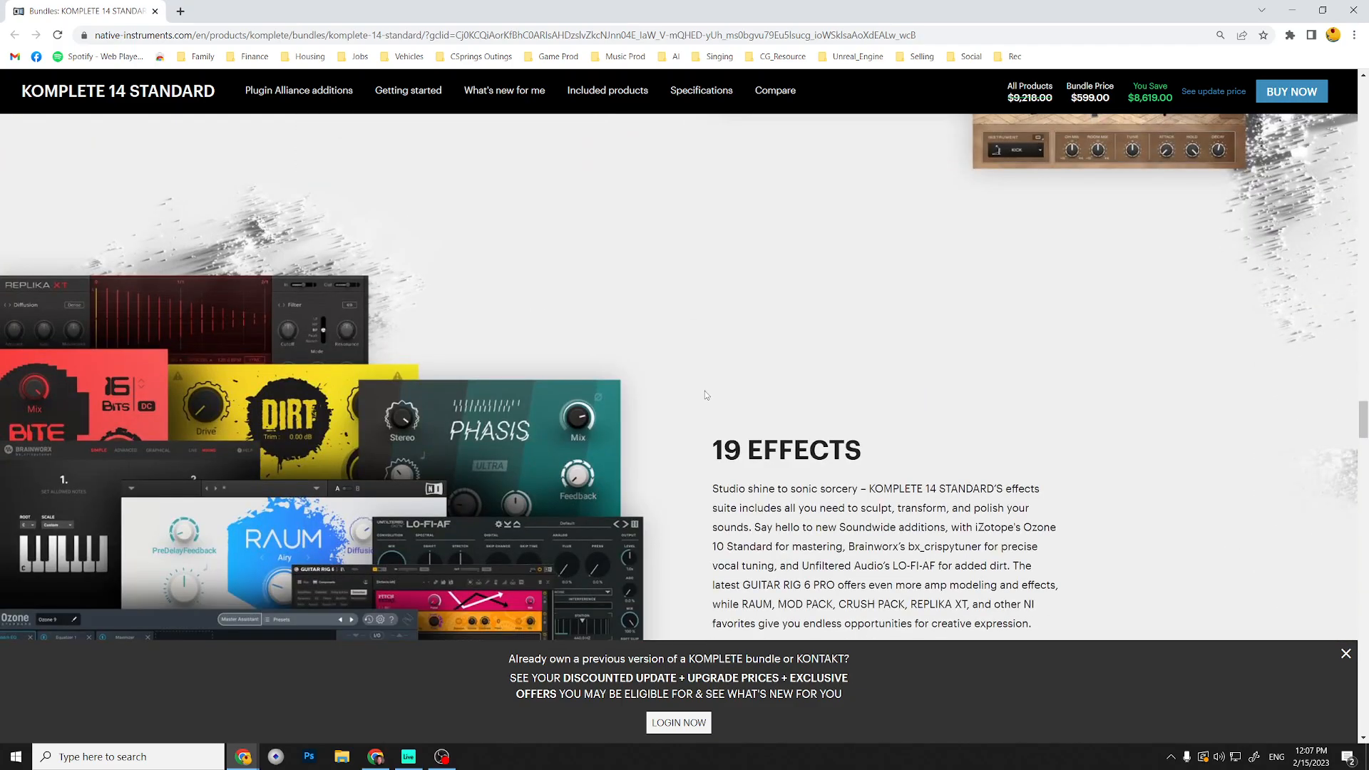
{"action": "scroll", "coordinate": [704, 390], "scroll_direction": "down", "scroll_amount": 5}
{"action": "scroll", "coordinate": [645, 353], "scroll_direction": "up", "scroll_amount": 2}
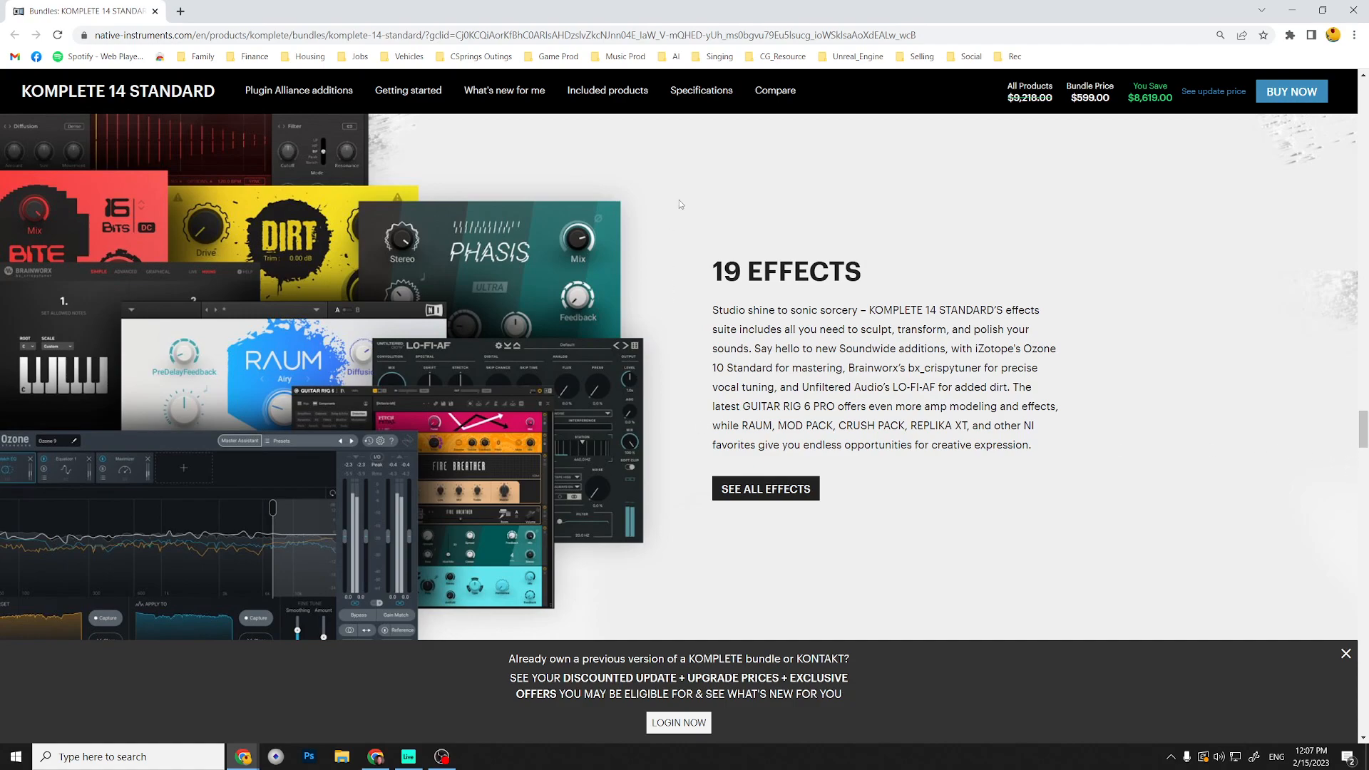
{"action": "scroll", "coordinate": [689, 223], "scroll_direction": "down", "scroll_amount": 2}
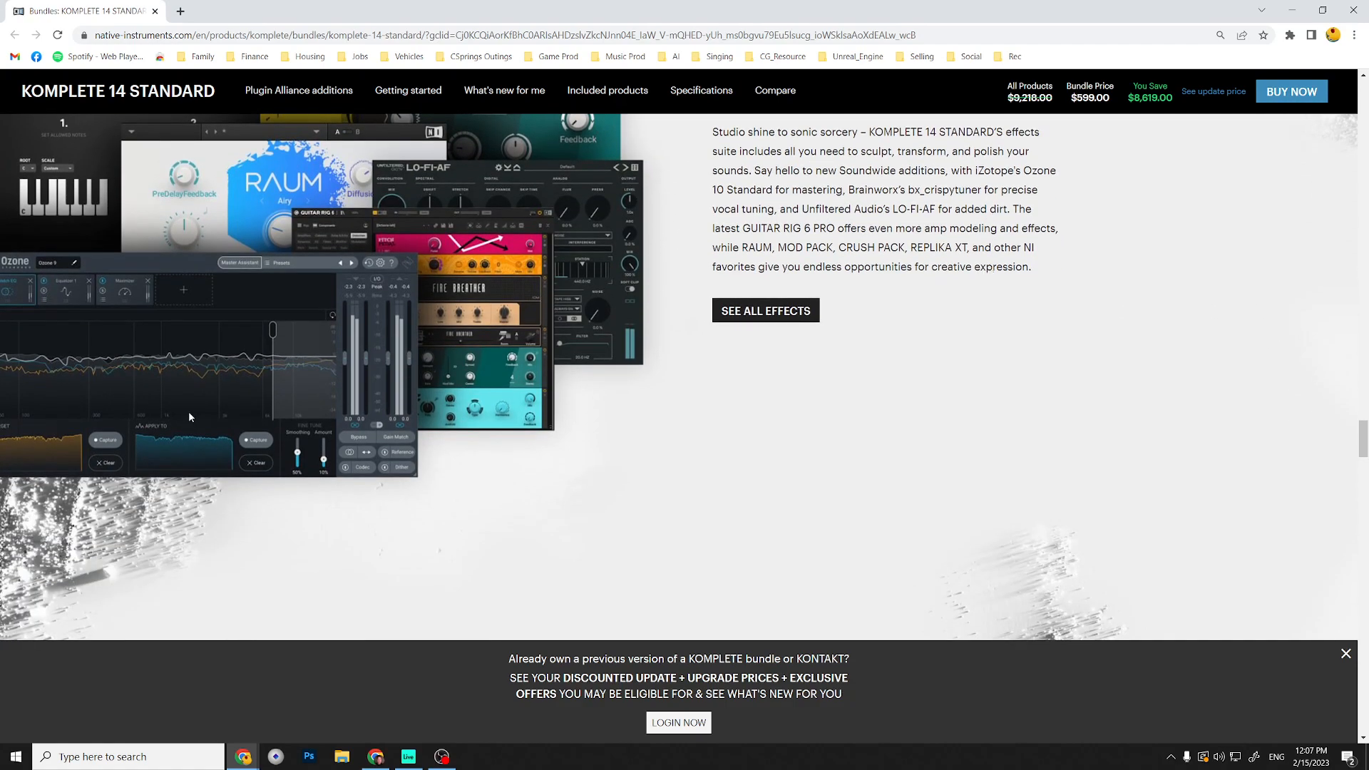
{"action": "scroll", "coordinate": [188, 411], "scroll_direction": "up", "scroll_amount": 2}
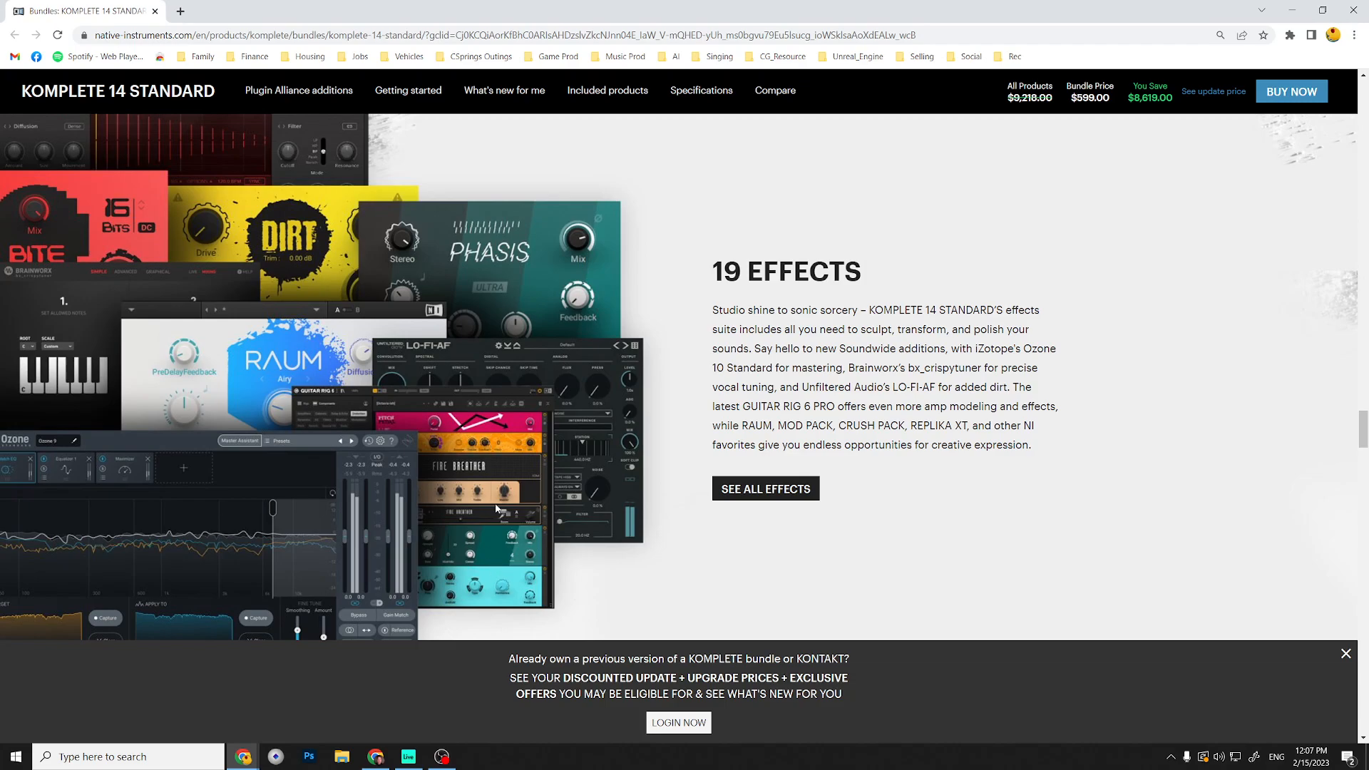
{"action": "scroll", "coordinate": [892, 473], "scroll_direction": "up", "scroll_amount": 15}
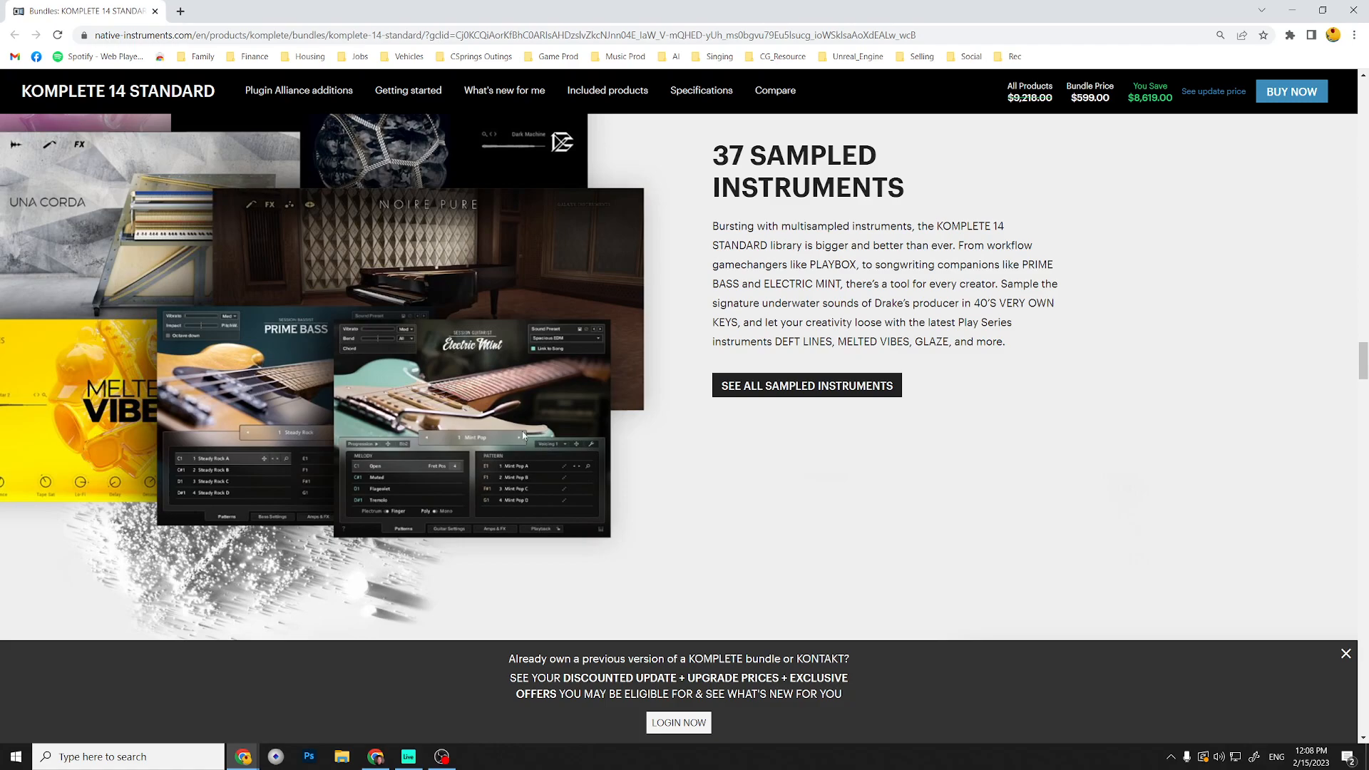
{"action": "scroll", "coordinate": [857, 437], "scroll_direction": "down", "scroll_amount": 15}
{"action": "scroll", "coordinate": [835, 433], "scroll_direction": "down", "scroll_amount": 1}
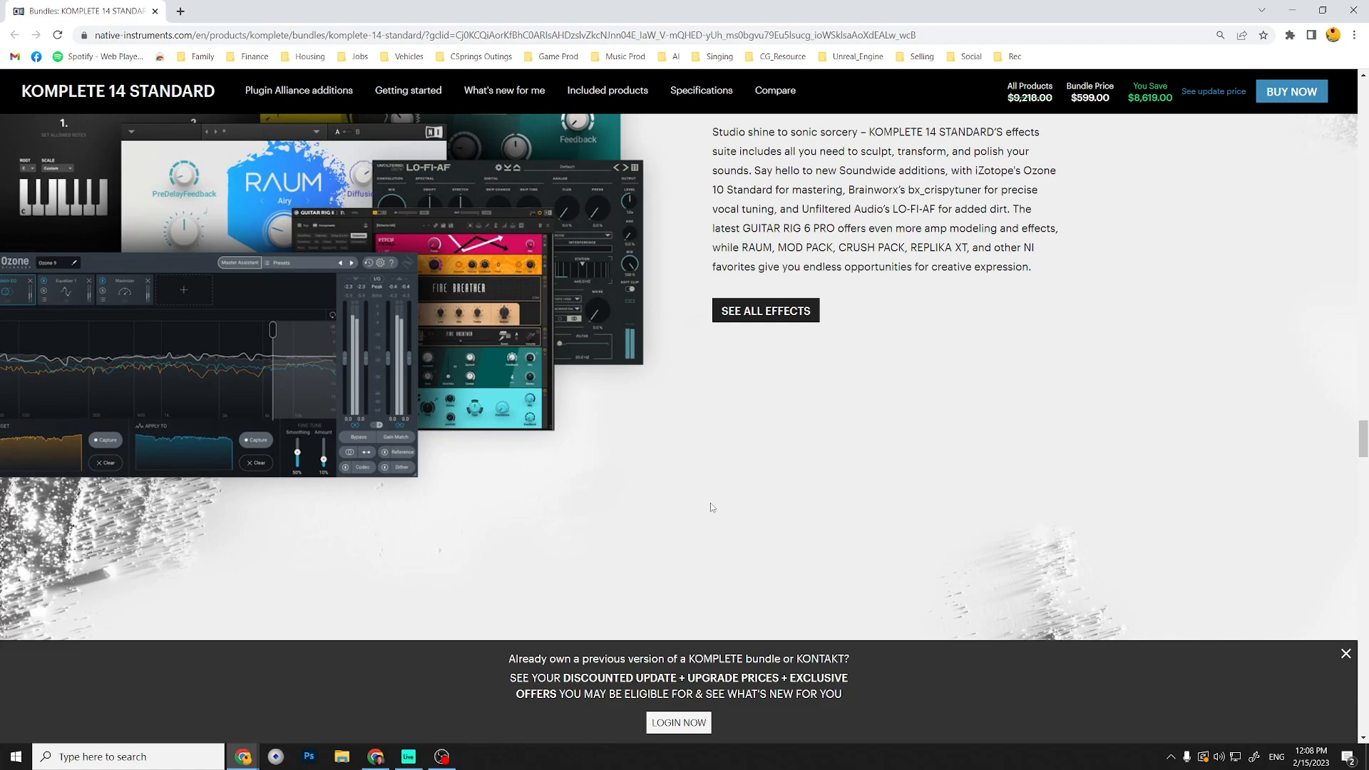
{"action": "scroll", "coordinate": [1155, 507], "scroll_direction": "up", "scroll_amount": 20}
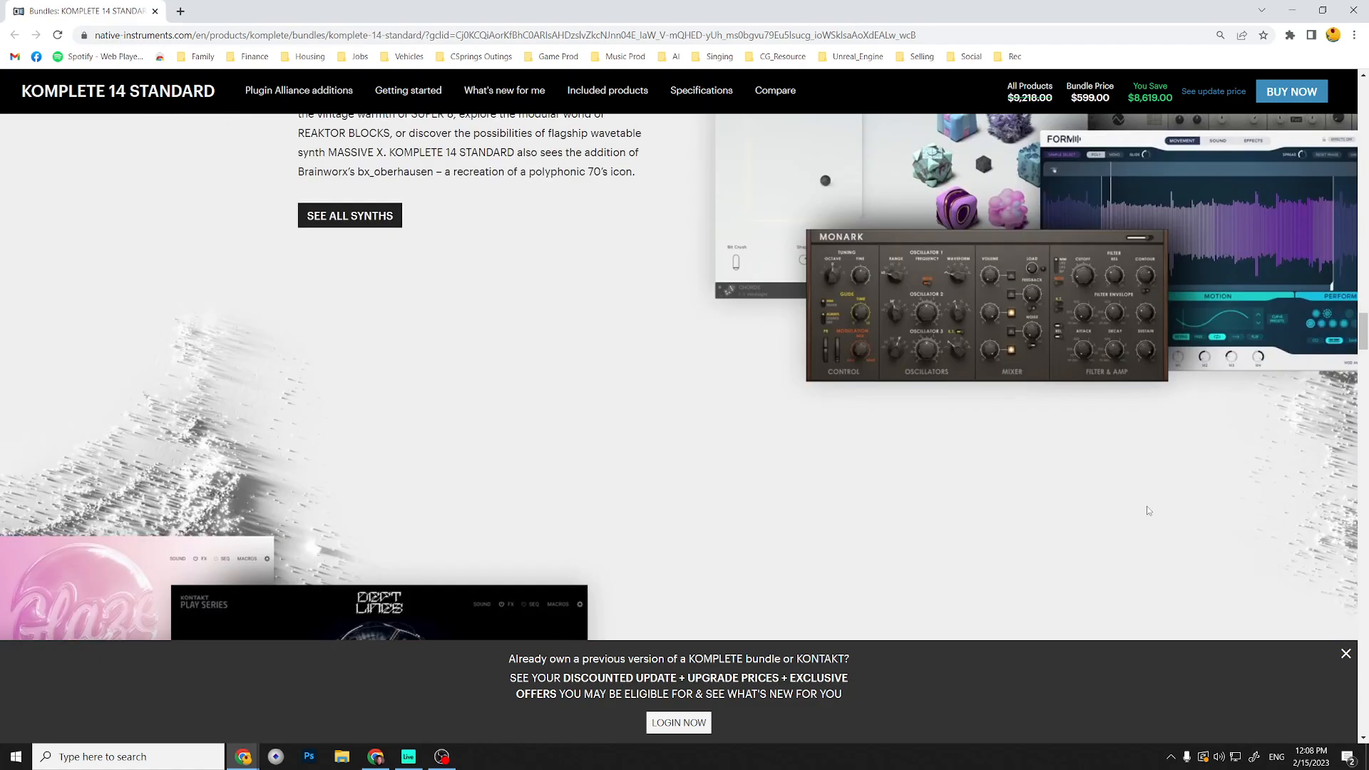
{"action": "scroll", "coordinate": [1150, 511], "scroll_direction": "up", "scroll_amount": 20}
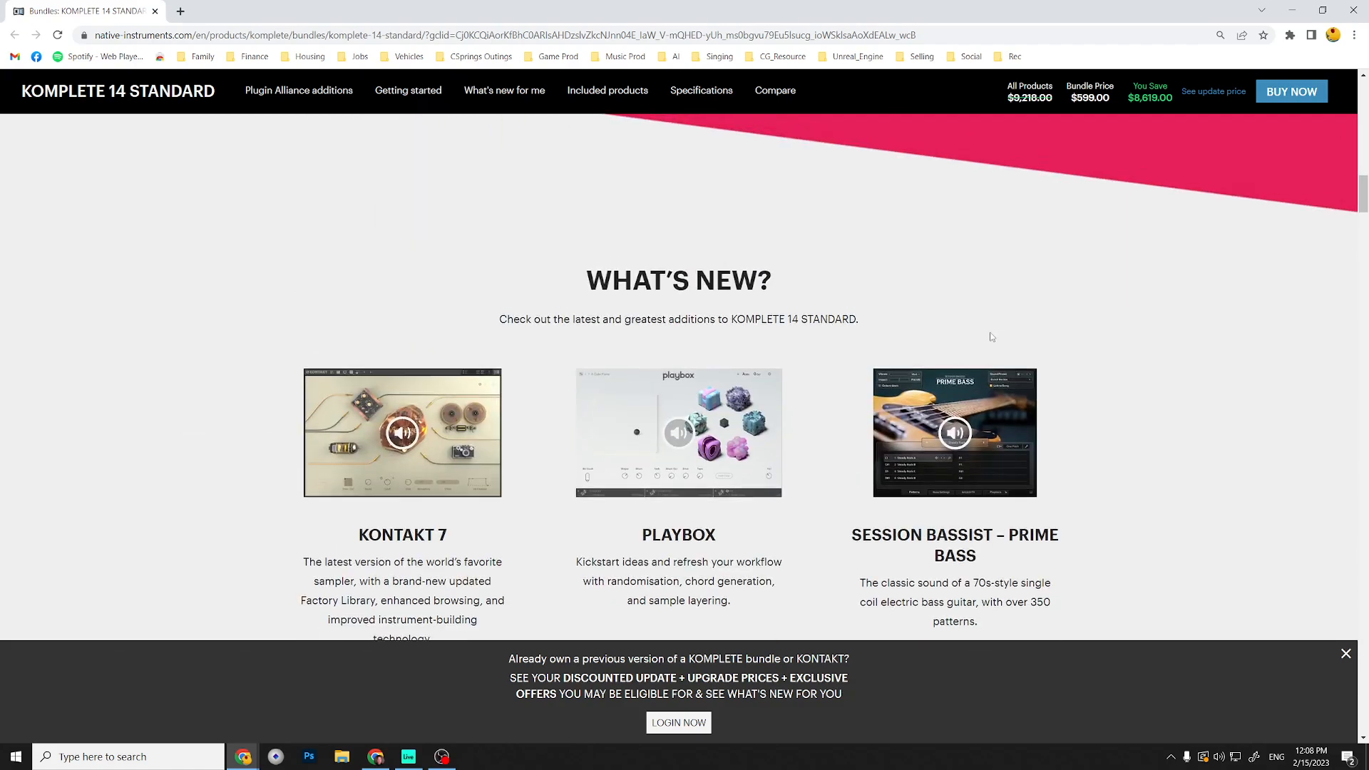
Review the KOMPLETE 14 STANDARD introduction and the What's New products, including KONTAKT 7, PLAYBOX and OZONE 10 STANDARD.
{"action": "scroll", "coordinate": [991, 336], "scroll_direction": "up", "scroll_amount": 6}
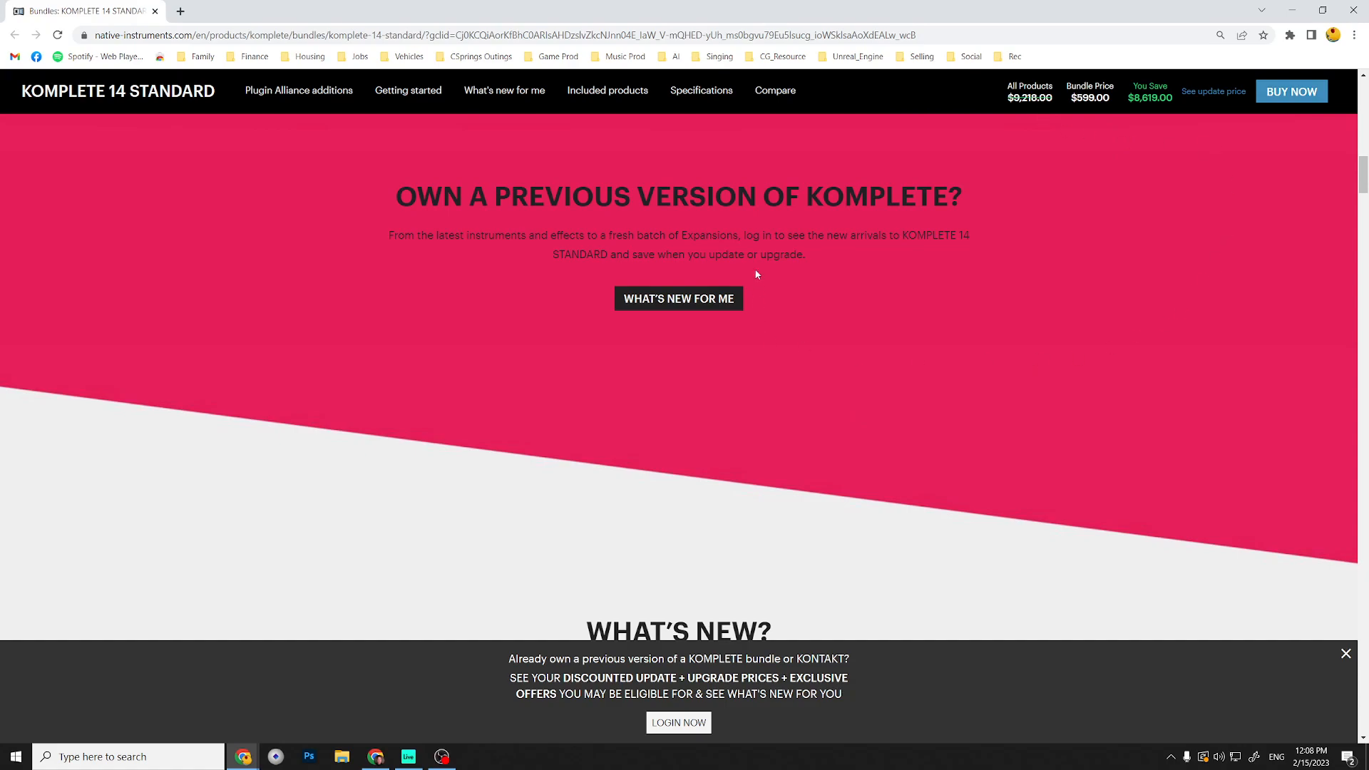
{"action": "scroll", "coordinate": [1171, 295], "scroll_direction": "up", "scroll_amount": 5}
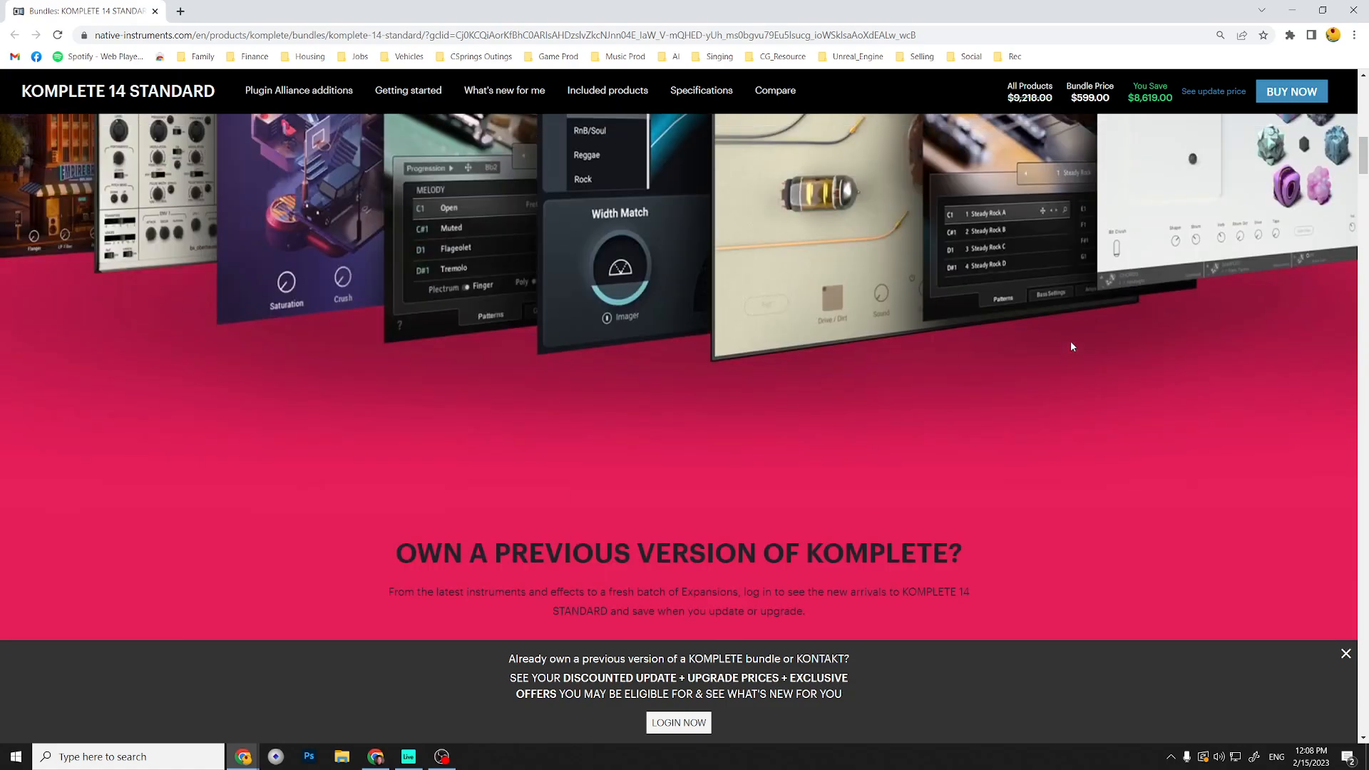
{"action": "scroll", "coordinate": [1070, 345], "scroll_direction": "up", "scroll_amount": 5}
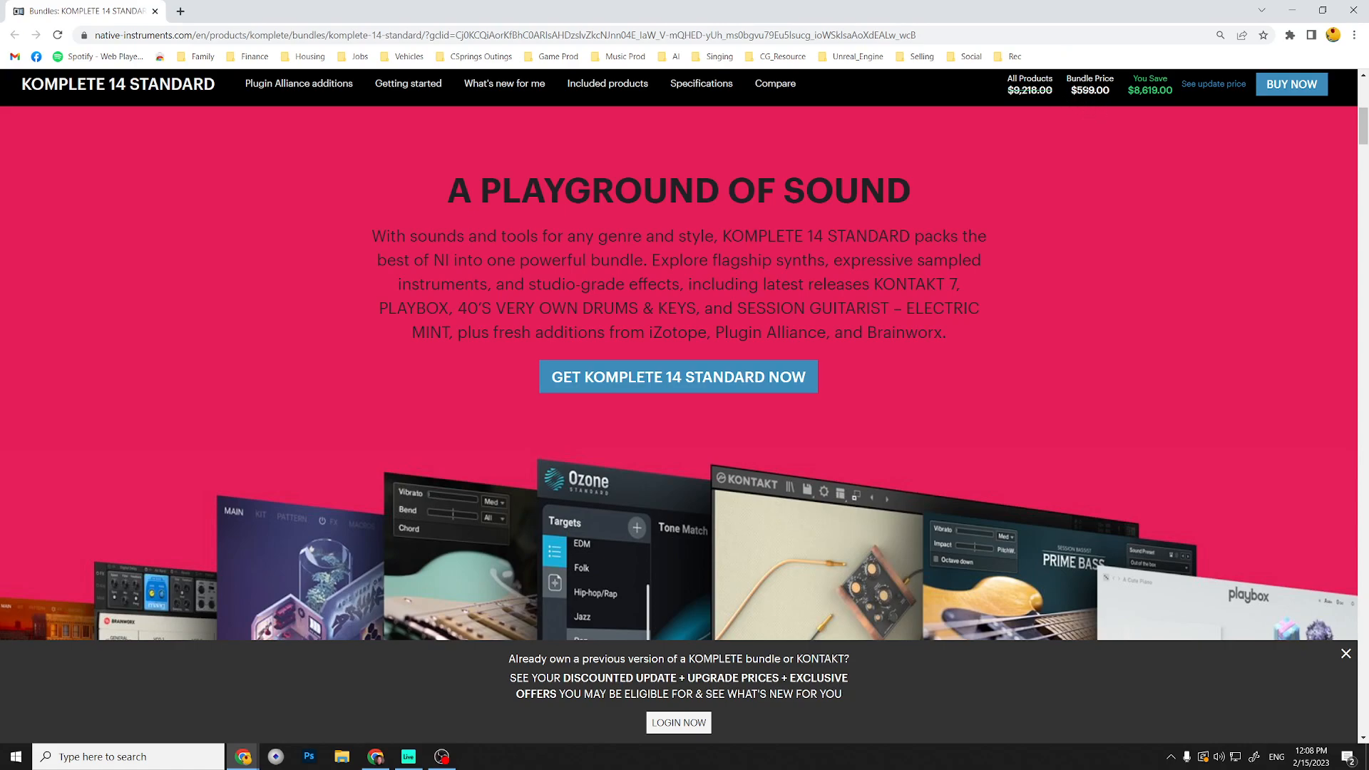
{"action": "scroll", "coordinate": [961, 212], "scroll_direction": "down", "scroll_amount": 5}
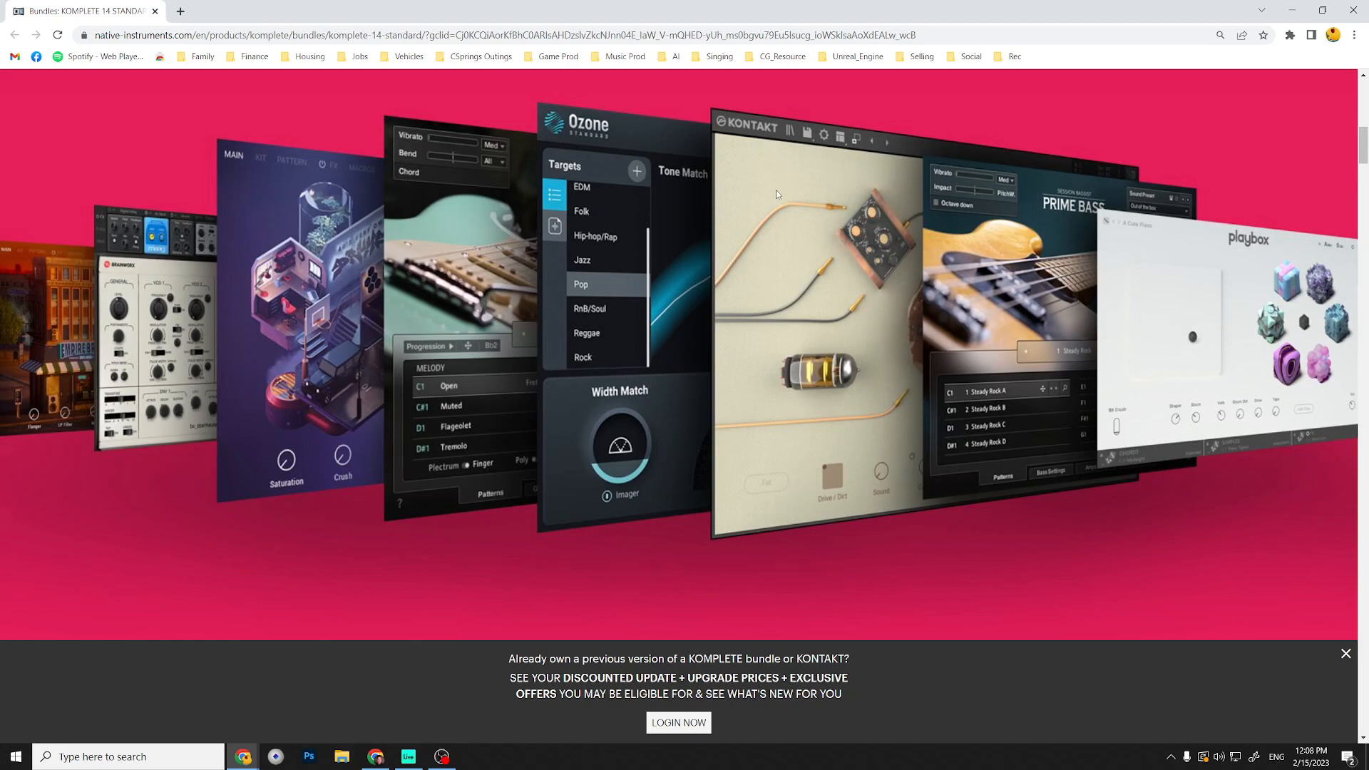
{"action": "scroll", "coordinate": [777, 194], "scroll_direction": "down", "scroll_amount": 10}
{"action": "scroll", "coordinate": [776, 193], "scroll_direction": "down", "scroll_amount": 1}
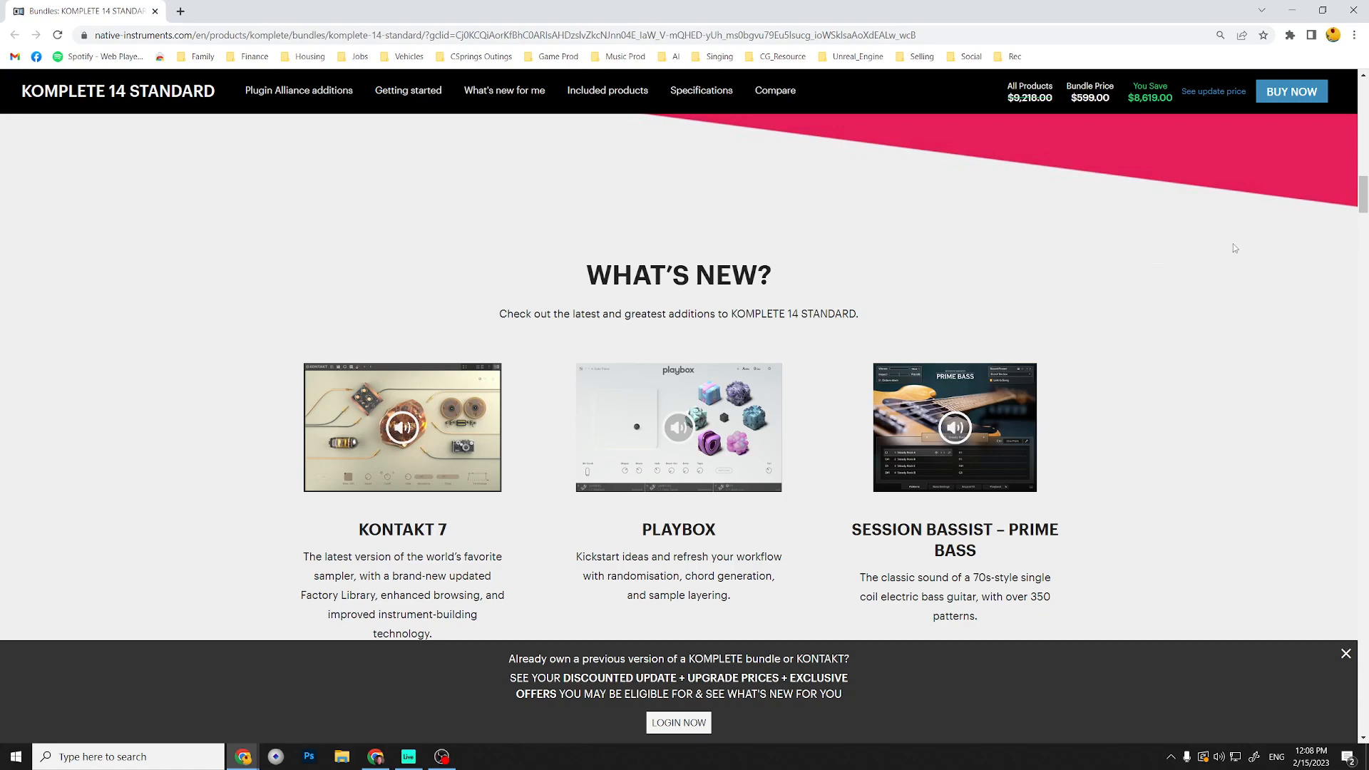
{"action": "scroll", "coordinate": [1212, 277], "scroll_direction": "down", "scroll_amount": 9}
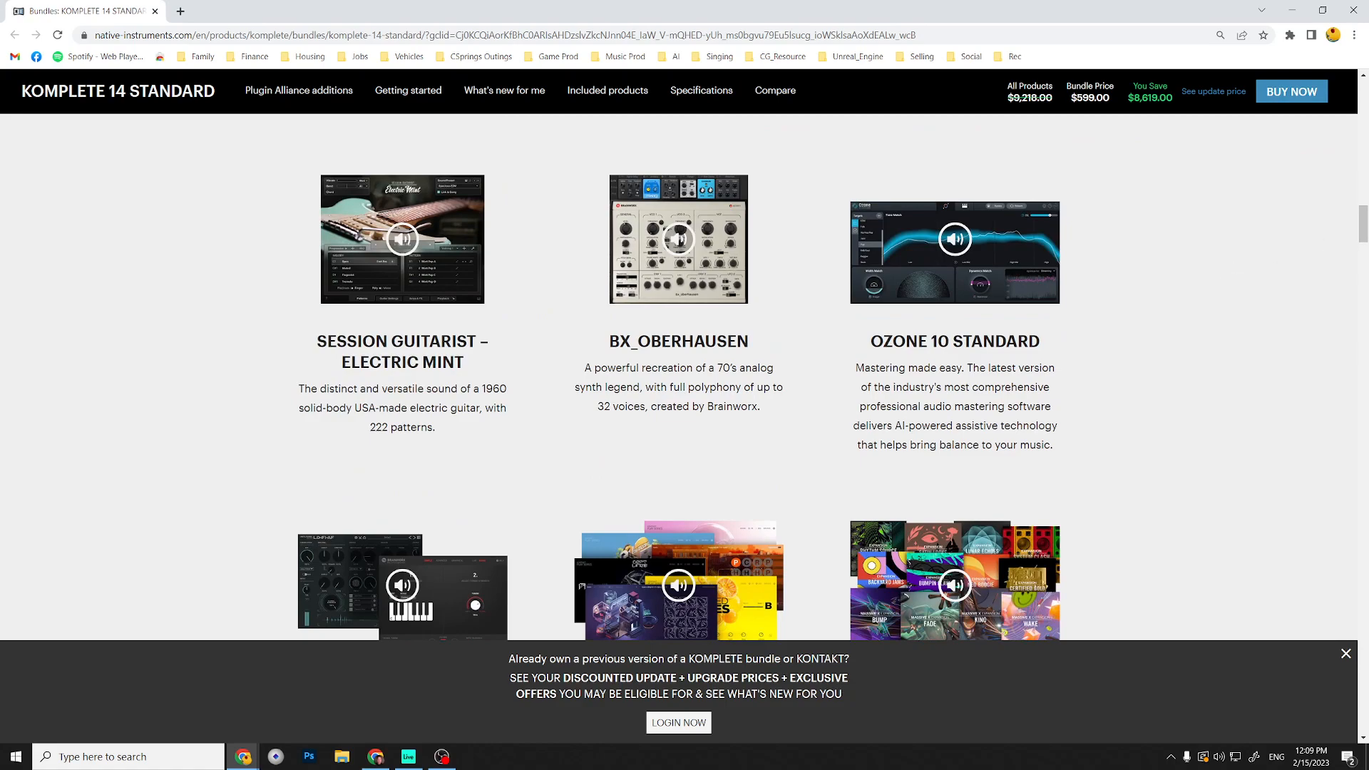
{"action": "mouse_move", "coordinate": [1362, 227]}
{"action": "left_mouse_down"}
{"action": "mouse_move", "coordinate": [1365, 244]}
{"action": "mouse_move", "coordinate": [1364, 226]}
{"action": "left_mouse_up"}
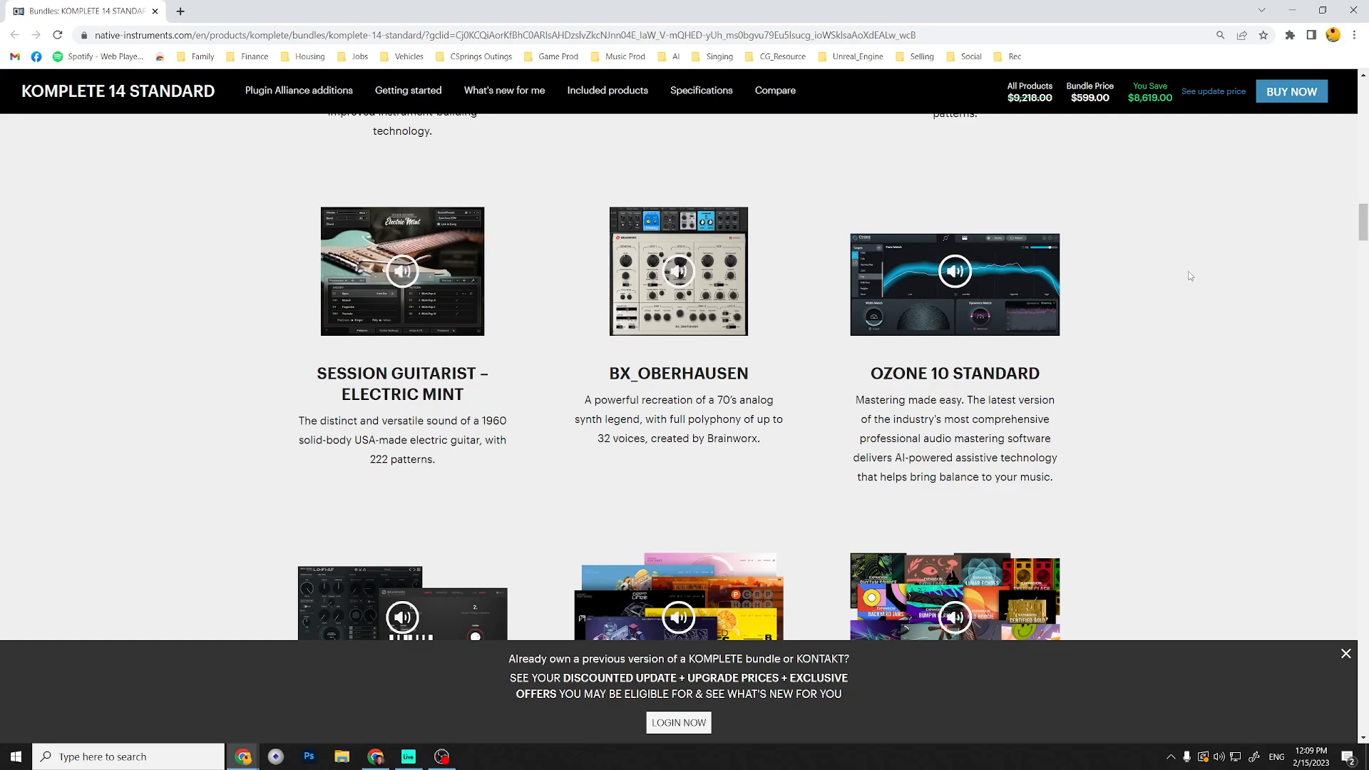
Close the KOMPLETE and Sweetwater pages to return to Ableton Live, and select the second VOX track.
{"action": "left_click", "coordinate": [154, 10]}
{"action": "left_click", "coordinate": [155, 11]}
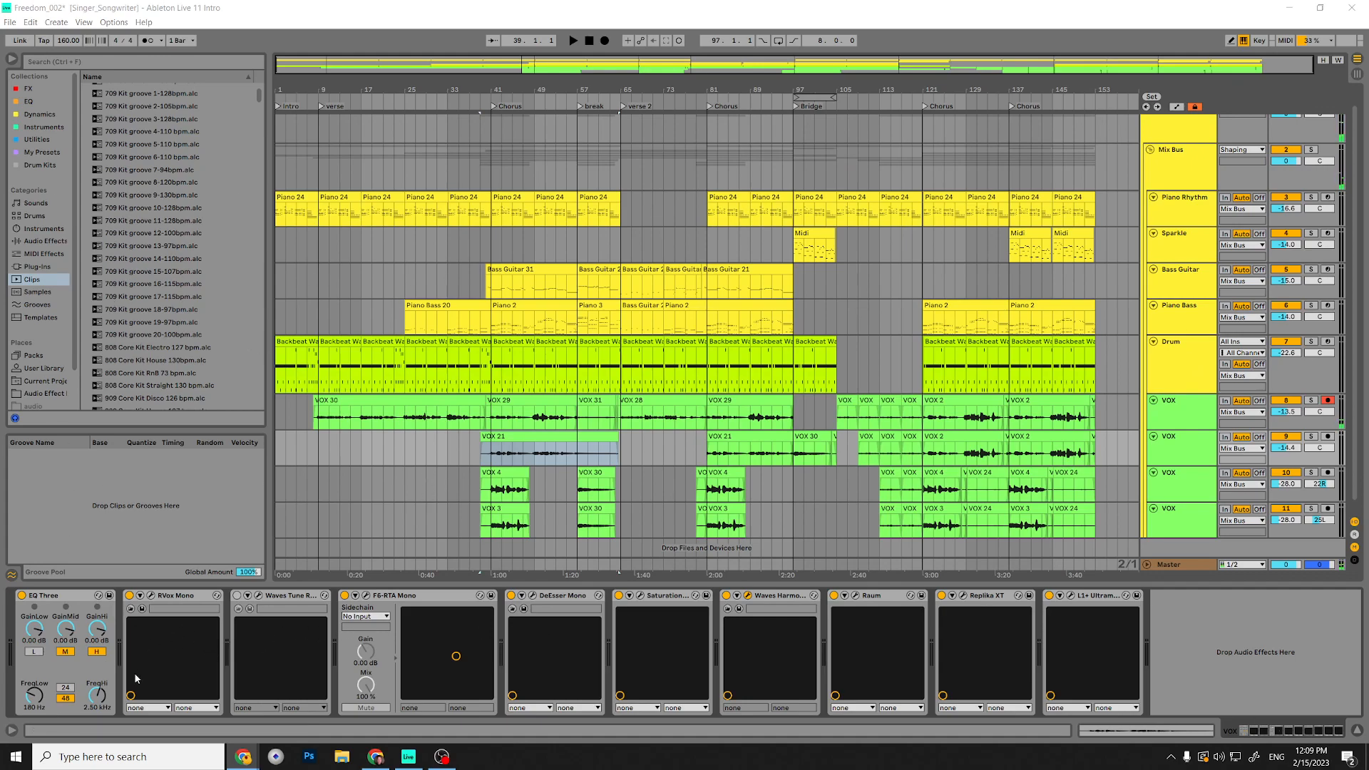
{"action": "left_click", "coordinate": [1196, 447]}
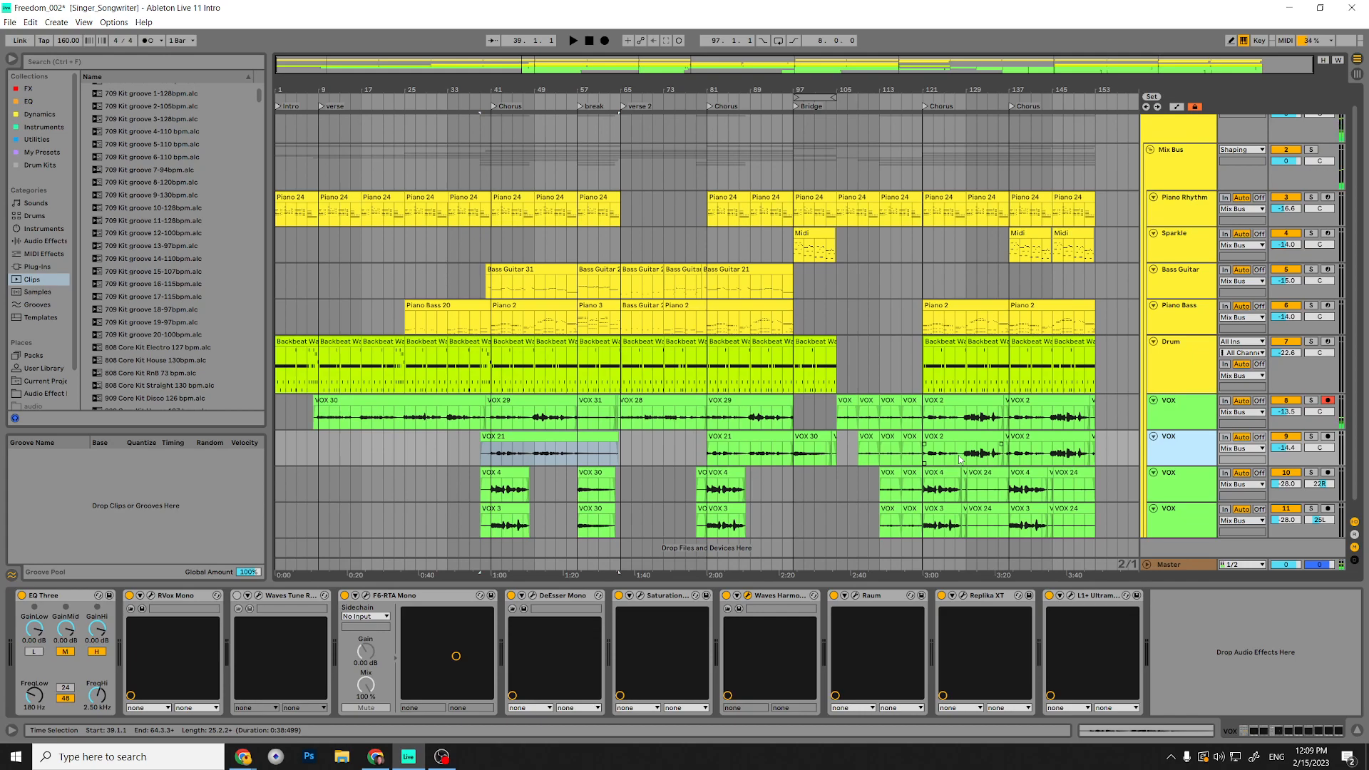
{"action": "left_click", "coordinate": [776, 599]}
{"action": "double_click", "coordinate": [776, 599]}
{"action": "left_click", "coordinate": [727, 631]}
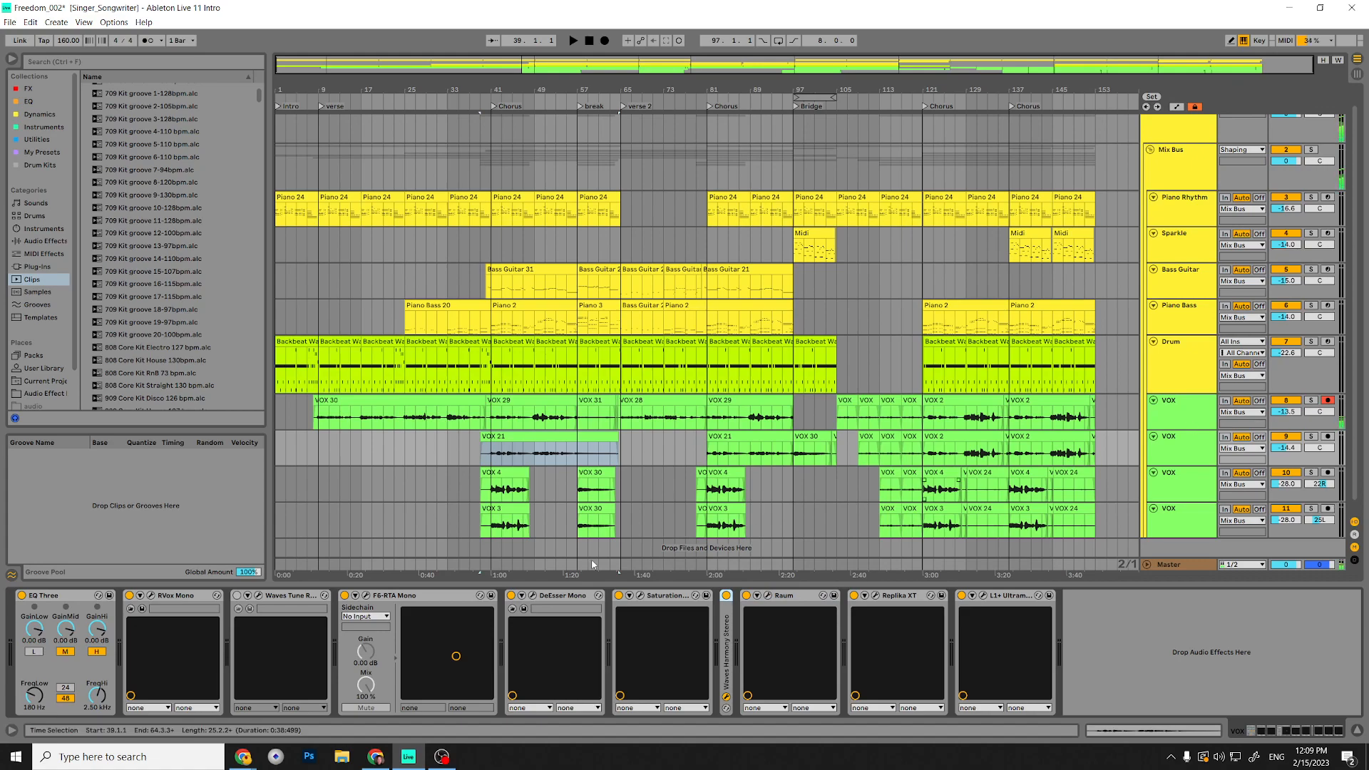
{"action": "double_click", "coordinate": [726, 637]}
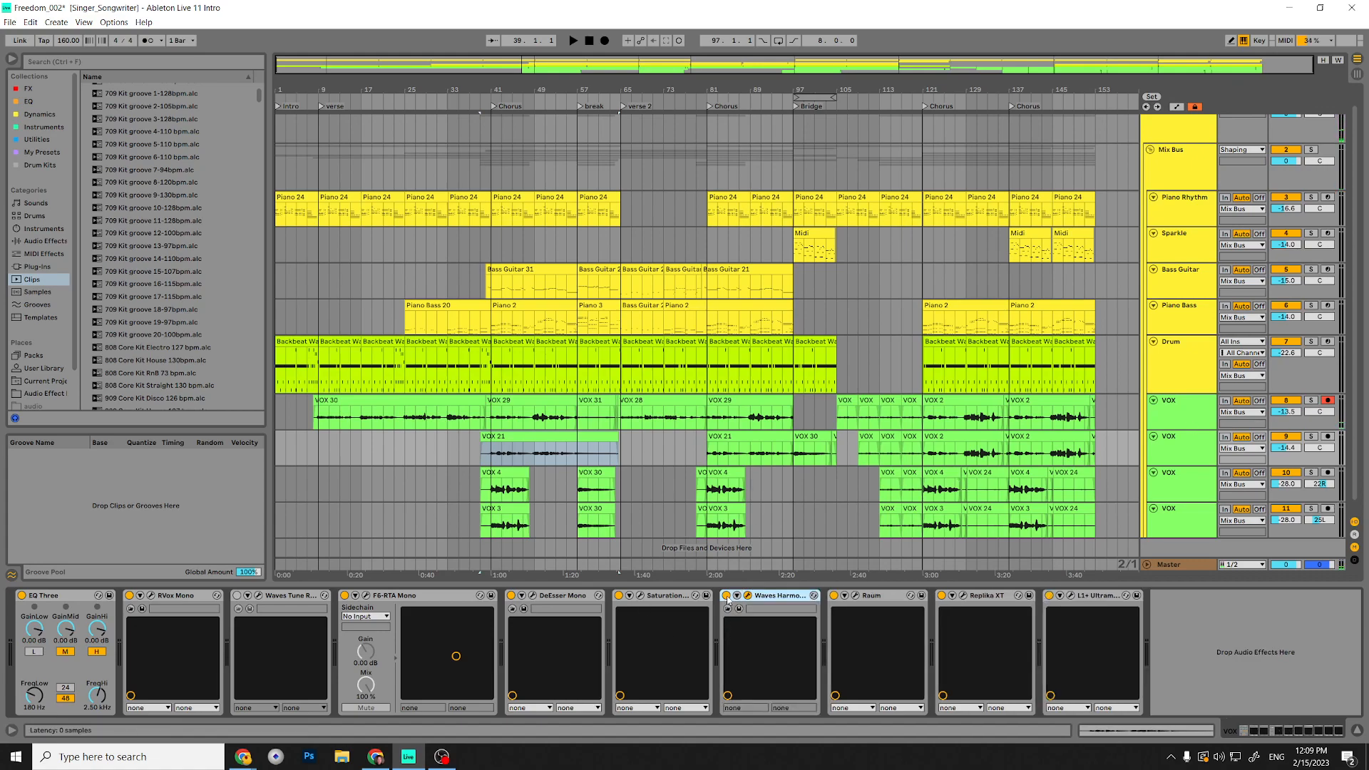
Solo the second VOX track at its first-chorus clip VOX 21 and arm the track for recording.
{"action": "left_click", "coordinate": [521, 441]}
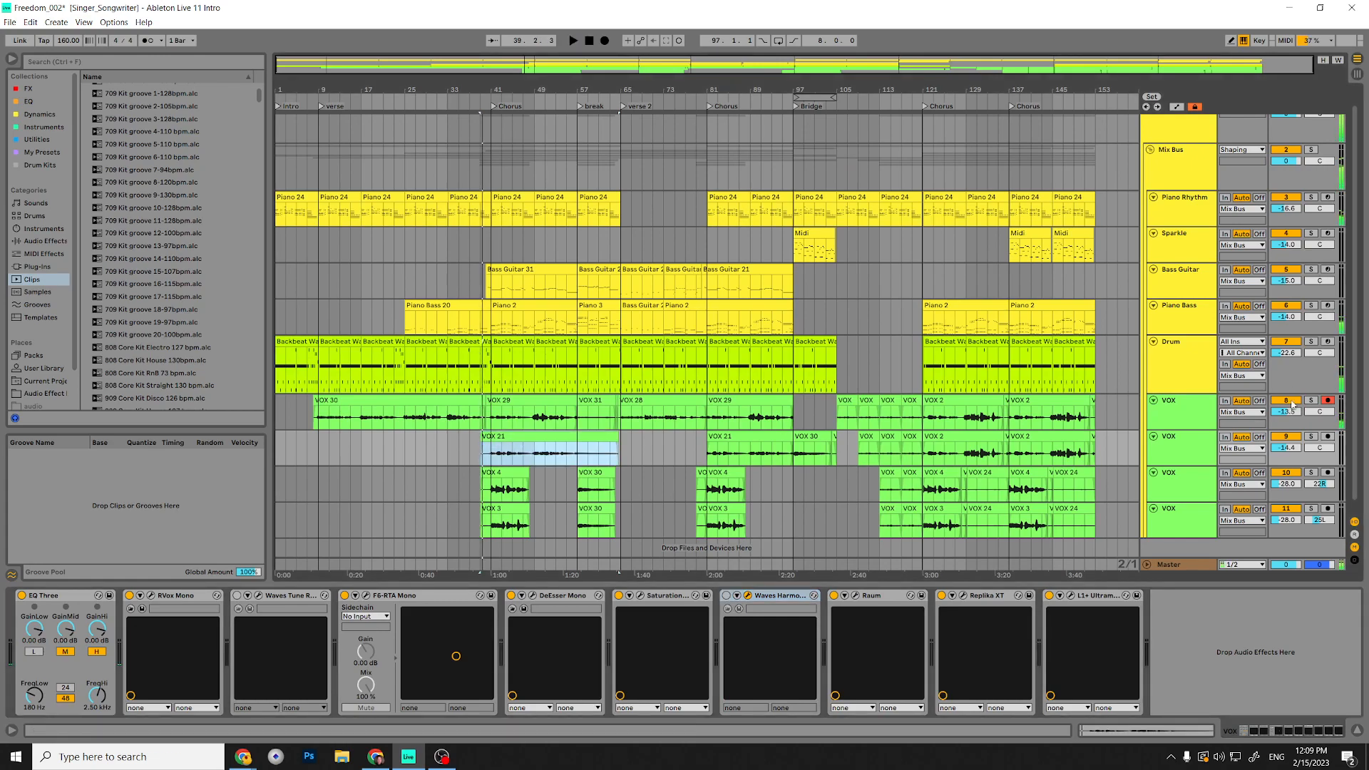
{"action": "left_click", "coordinate": [1311, 436]}
{"action": "key", "text": "space"}
{"action": "key", "text": "space"}
{"action": "left_click", "coordinate": [1310, 436]}
{"action": "left_click", "coordinate": [1311, 436]}
{"action": "left_click", "coordinate": [1328, 437]}
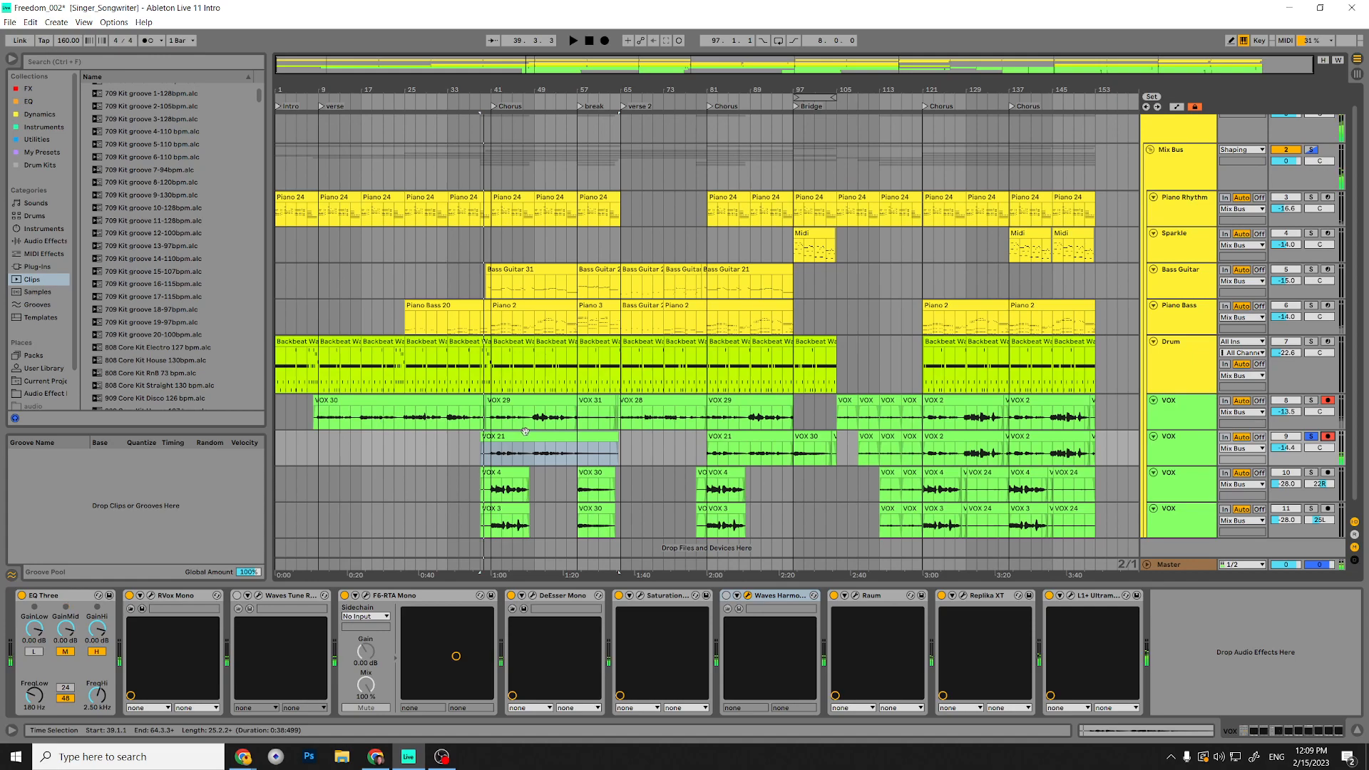
Play the soloed first-chorus vocal, stop playback, unsolo the second VOX track and select its VOX 21 clip.
{"action": "key", "text": "space"}
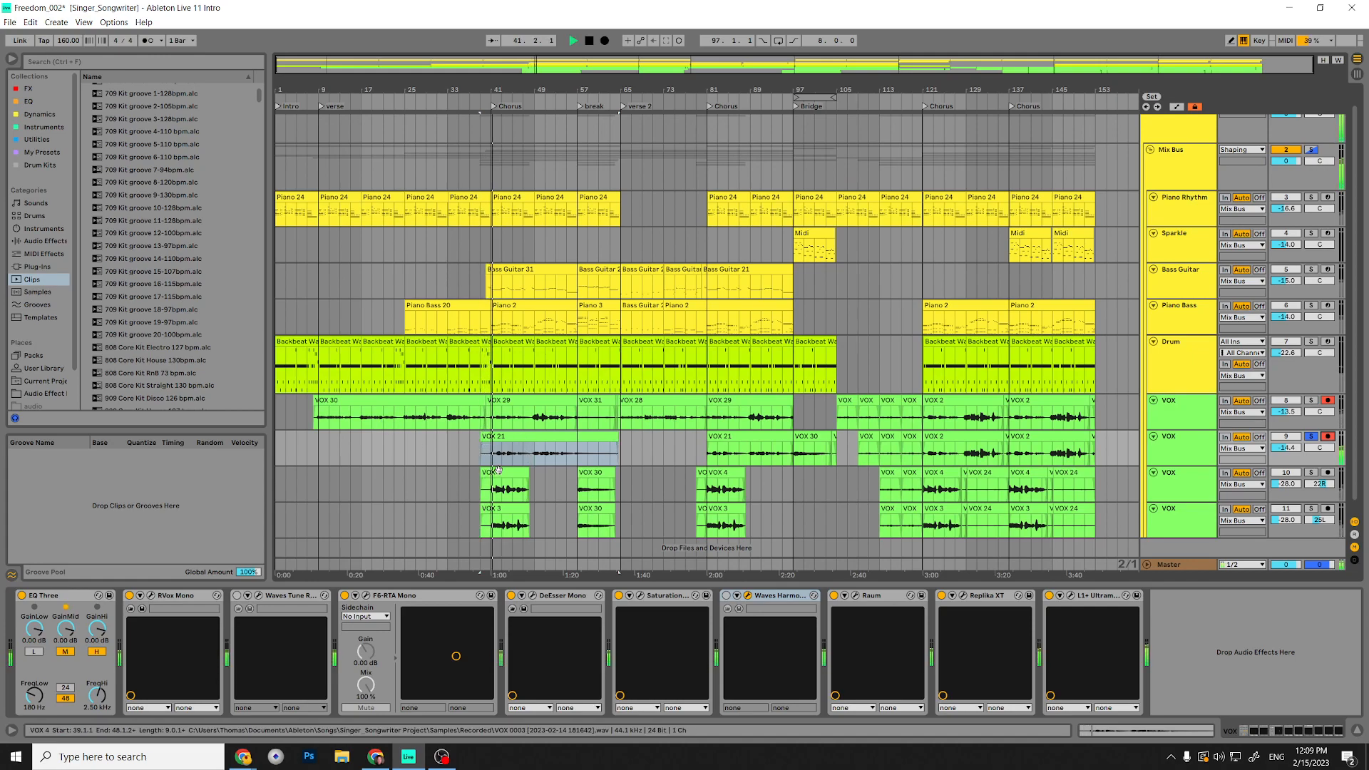
{"action": "left_click", "coordinate": [1311, 437]}
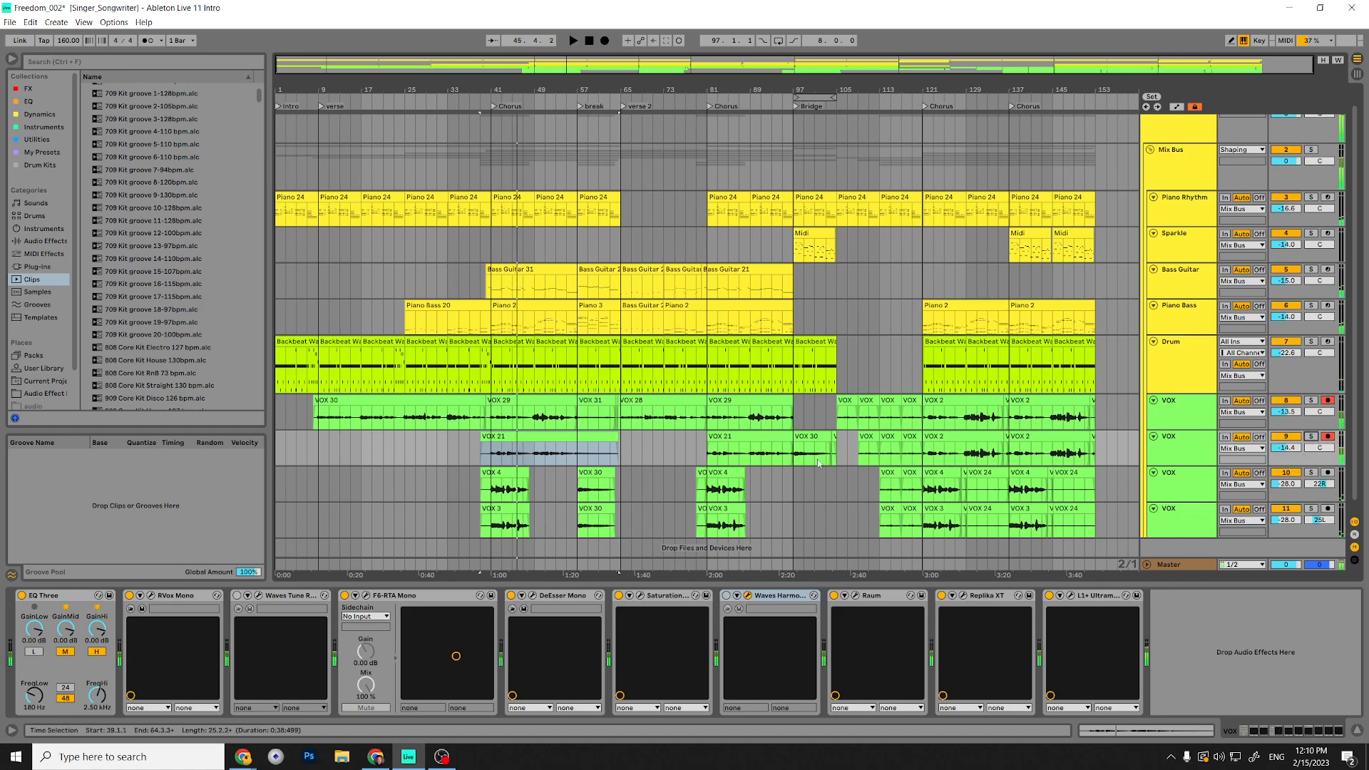
{"action": "left_click", "coordinate": [519, 436]}
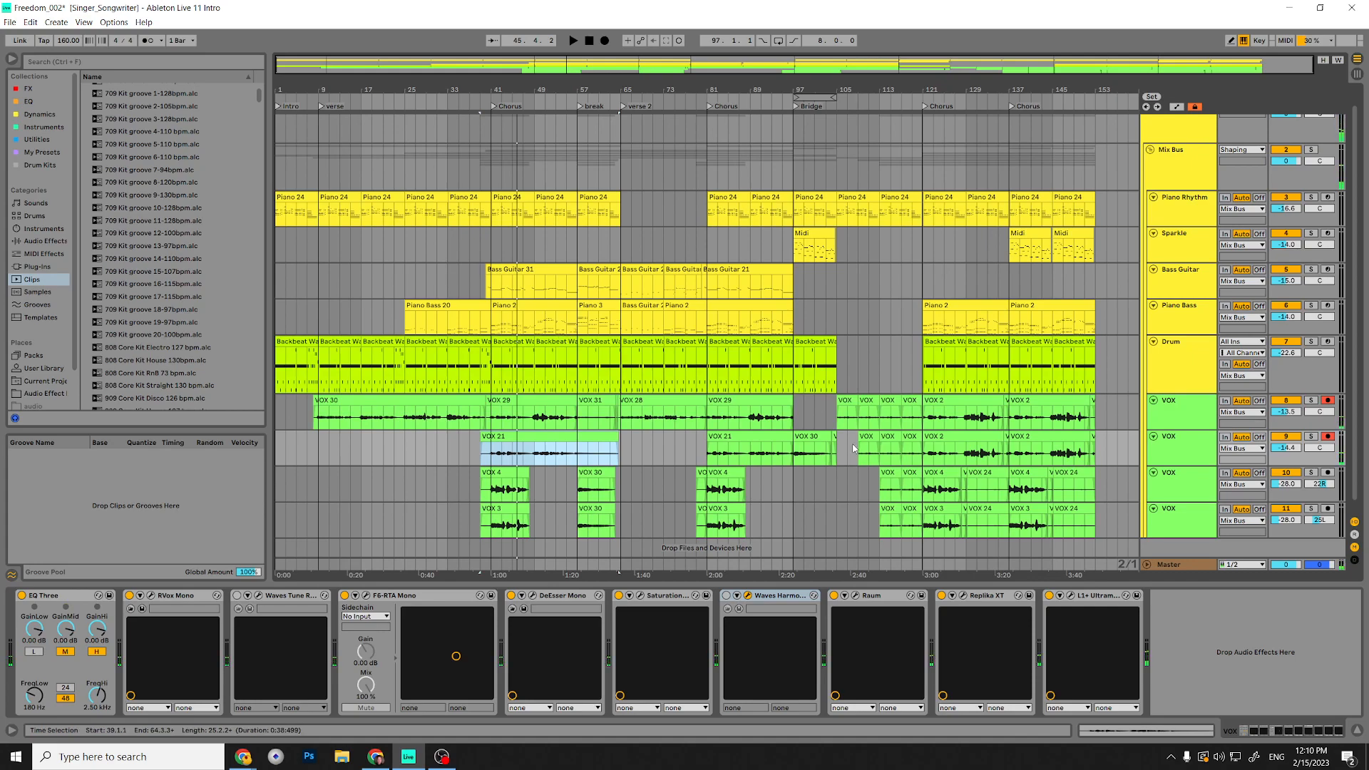
Turn on the Waves Harmony effect on the second VOX track, open its plug-in window and move the window aside.
{"action": "left_click", "coordinate": [747, 600]}
{"action": "left_click", "coordinate": [727, 596]}
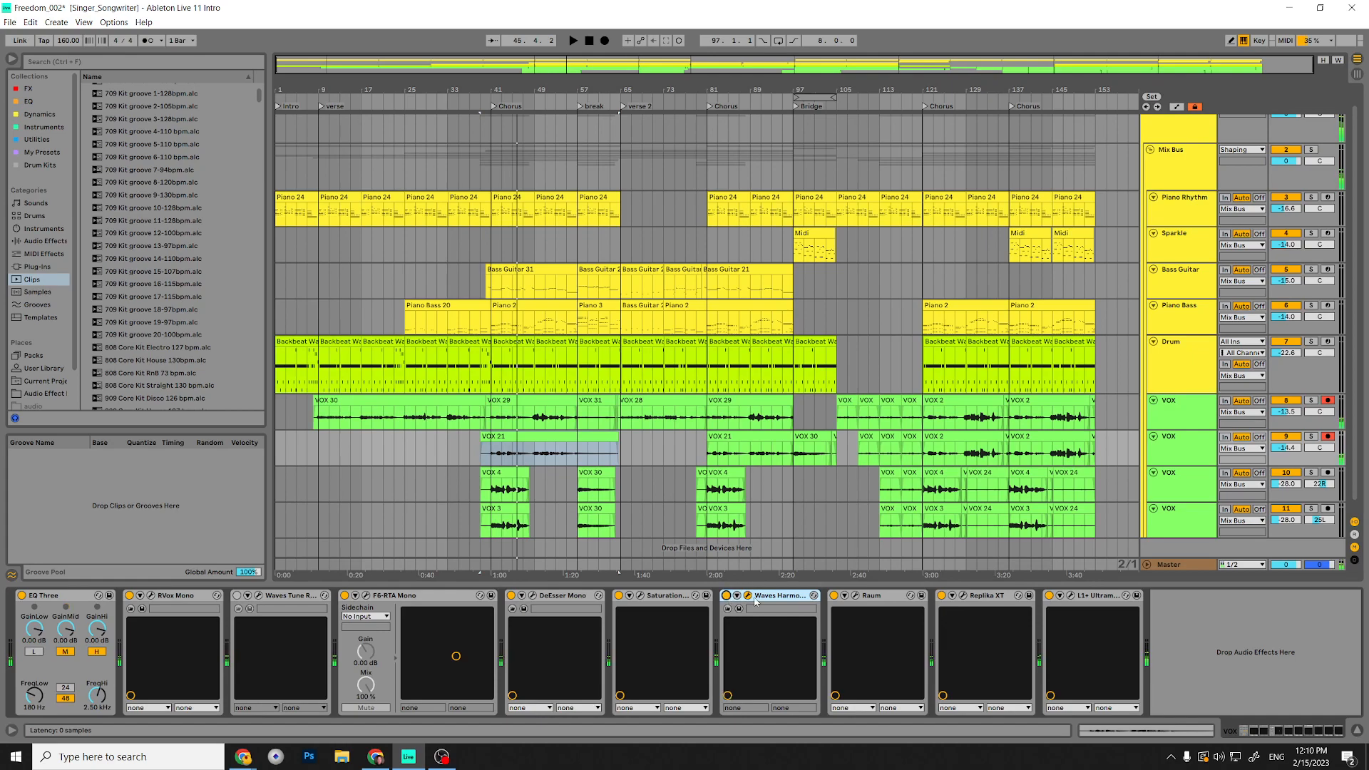
{"action": "left_click", "coordinate": [747, 596]}
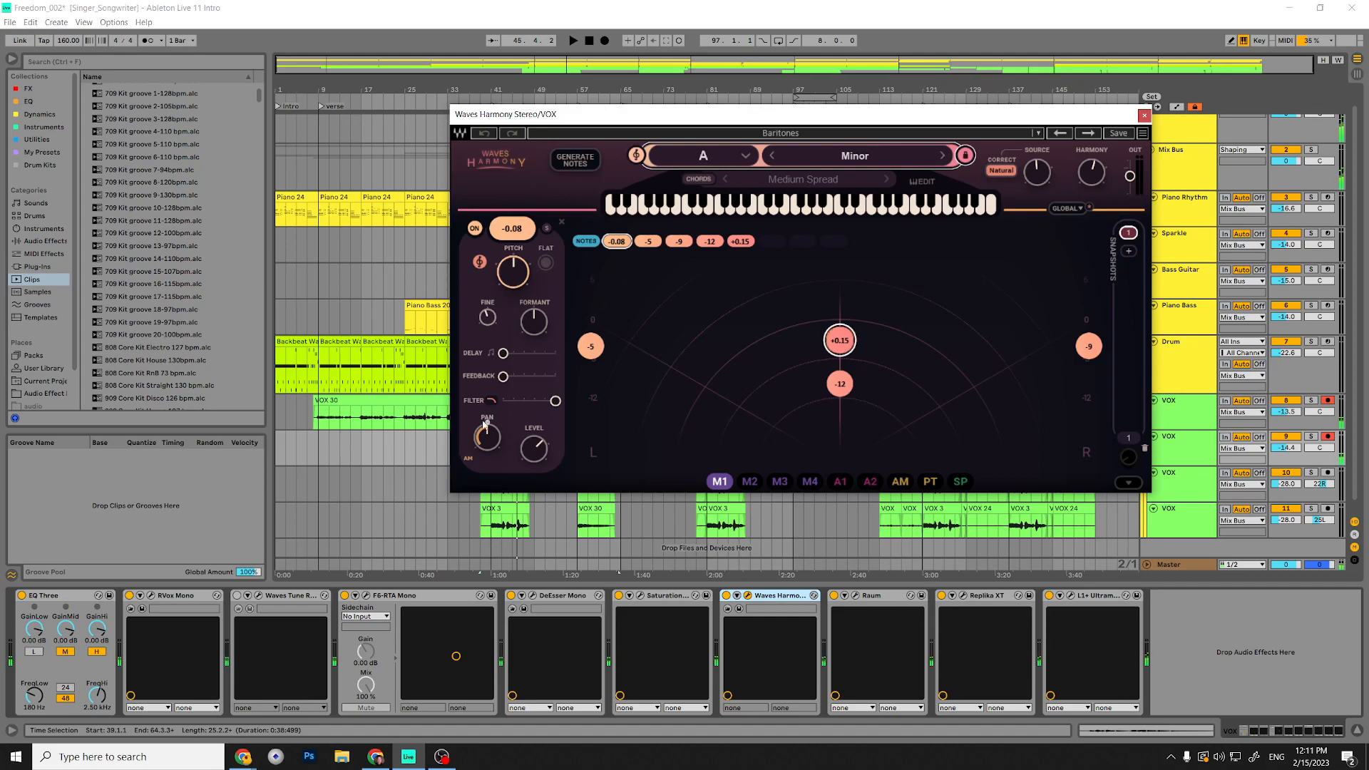
{"action": "left_click_drag", "start_coordinate": [908, 119], "coordinate": [982, 126]}
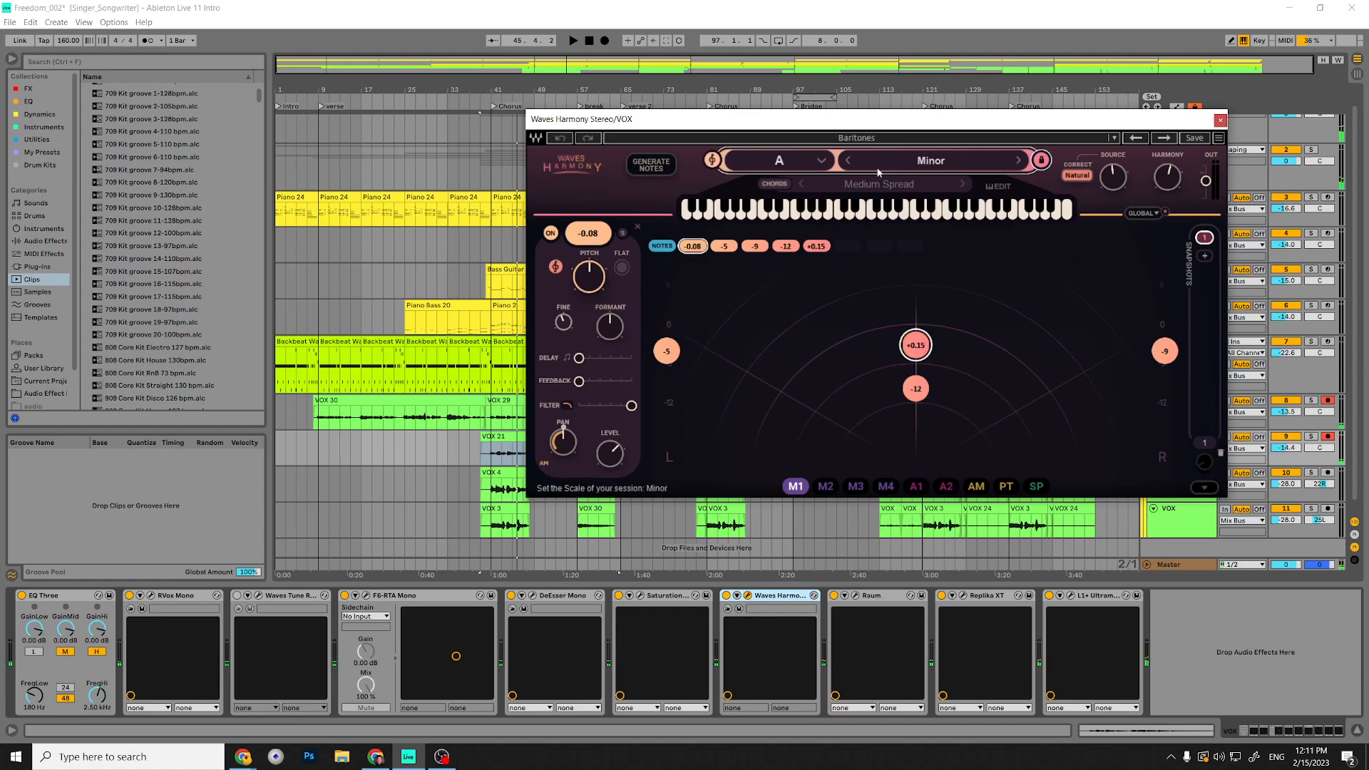
Duplicate the Waves Harmony device on the second VOX track and open the duplicate's plug-in window.
{"action": "left_click", "coordinate": [775, 596]}
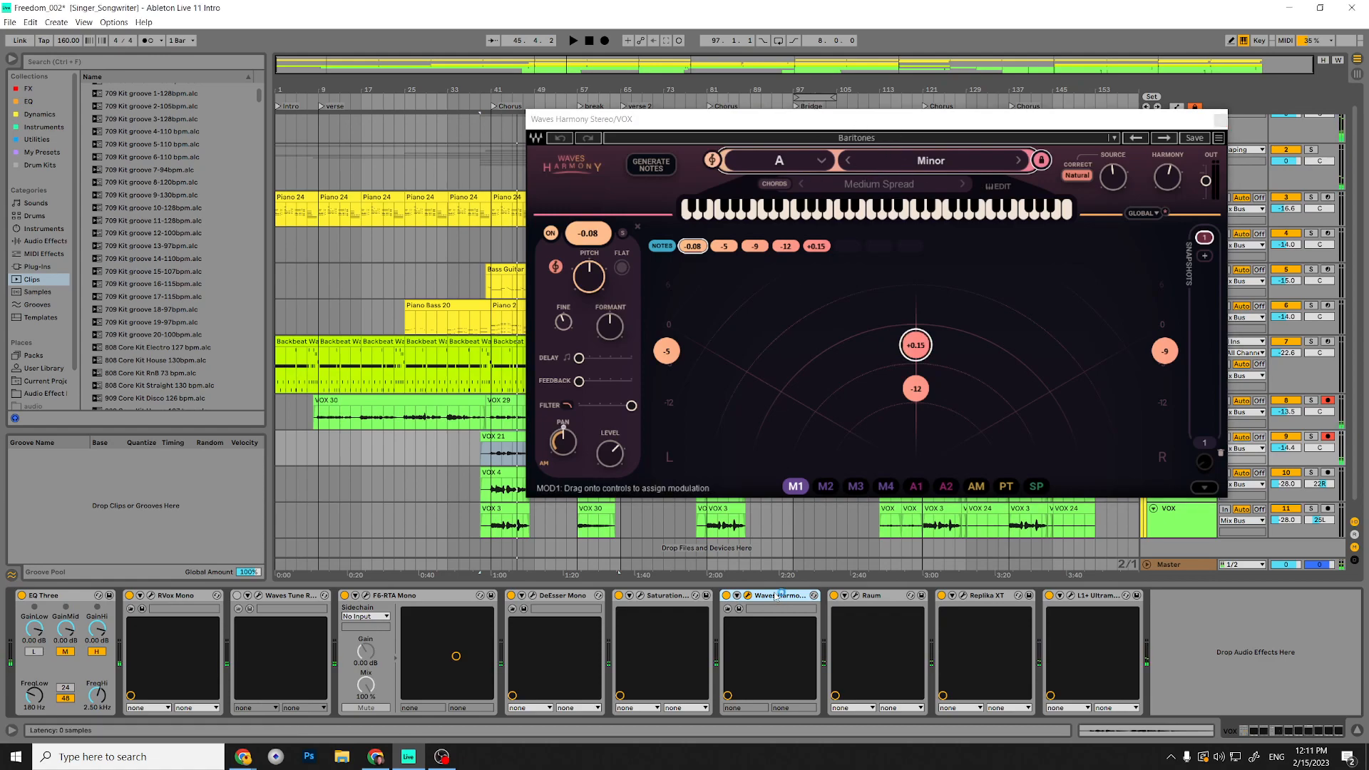
{"action": "key", "text": "ctrl+d"}
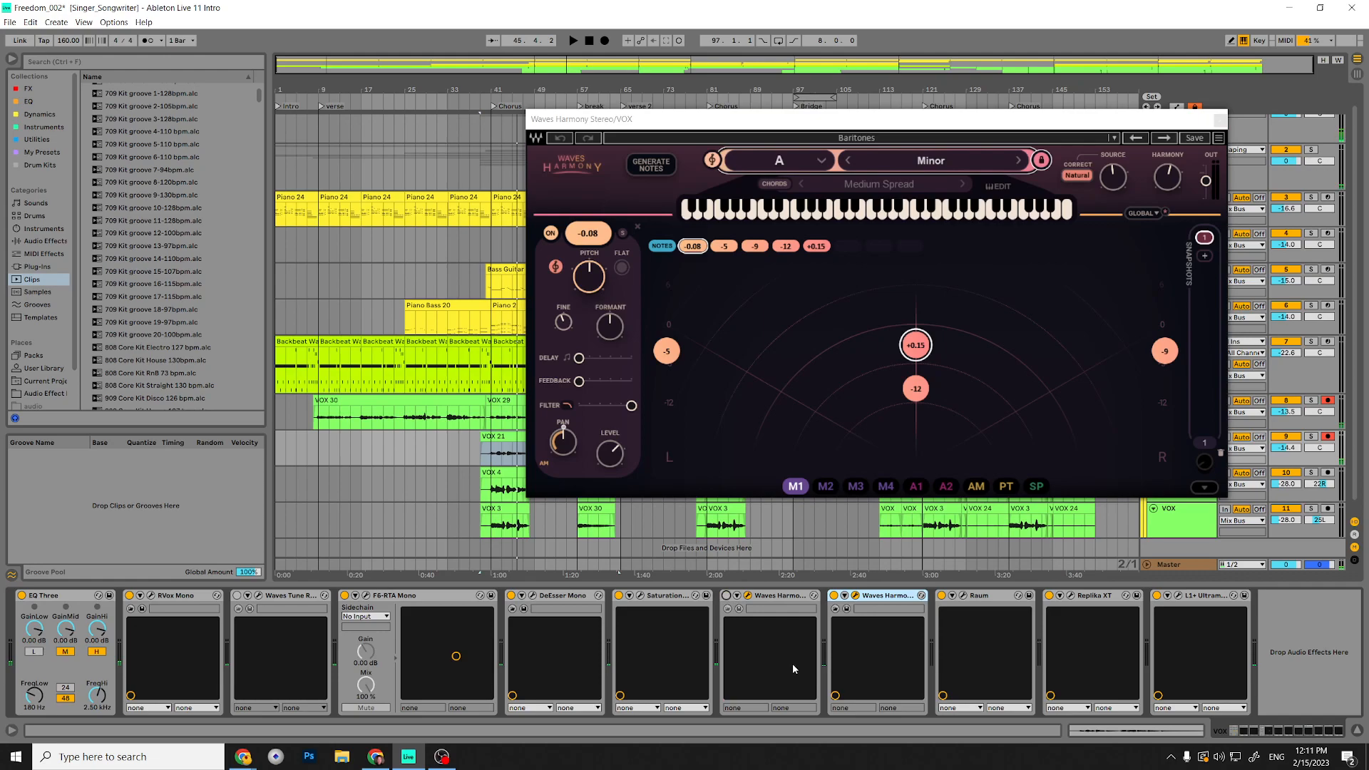
{"action": "left_click", "coordinate": [1221, 120]}
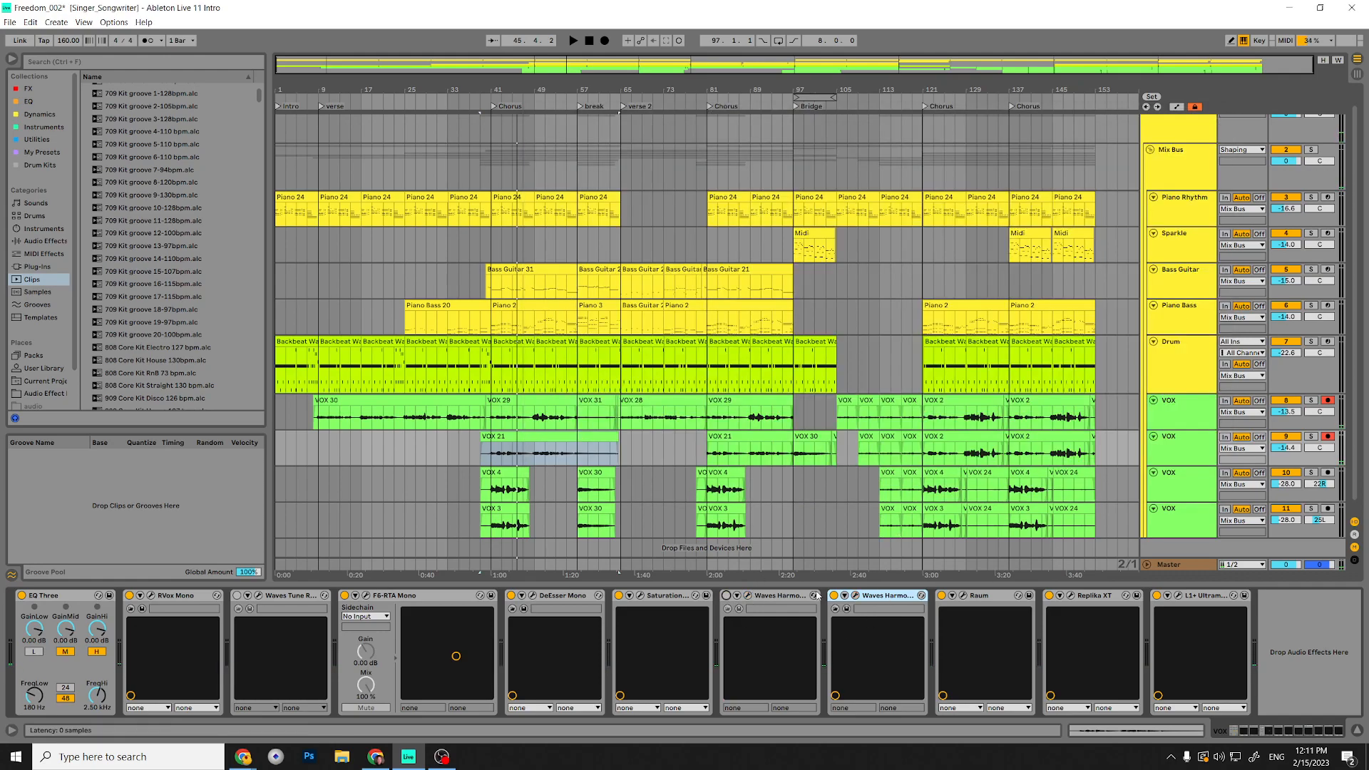
{"action": "left_click", "coordinate": [853, 597]}
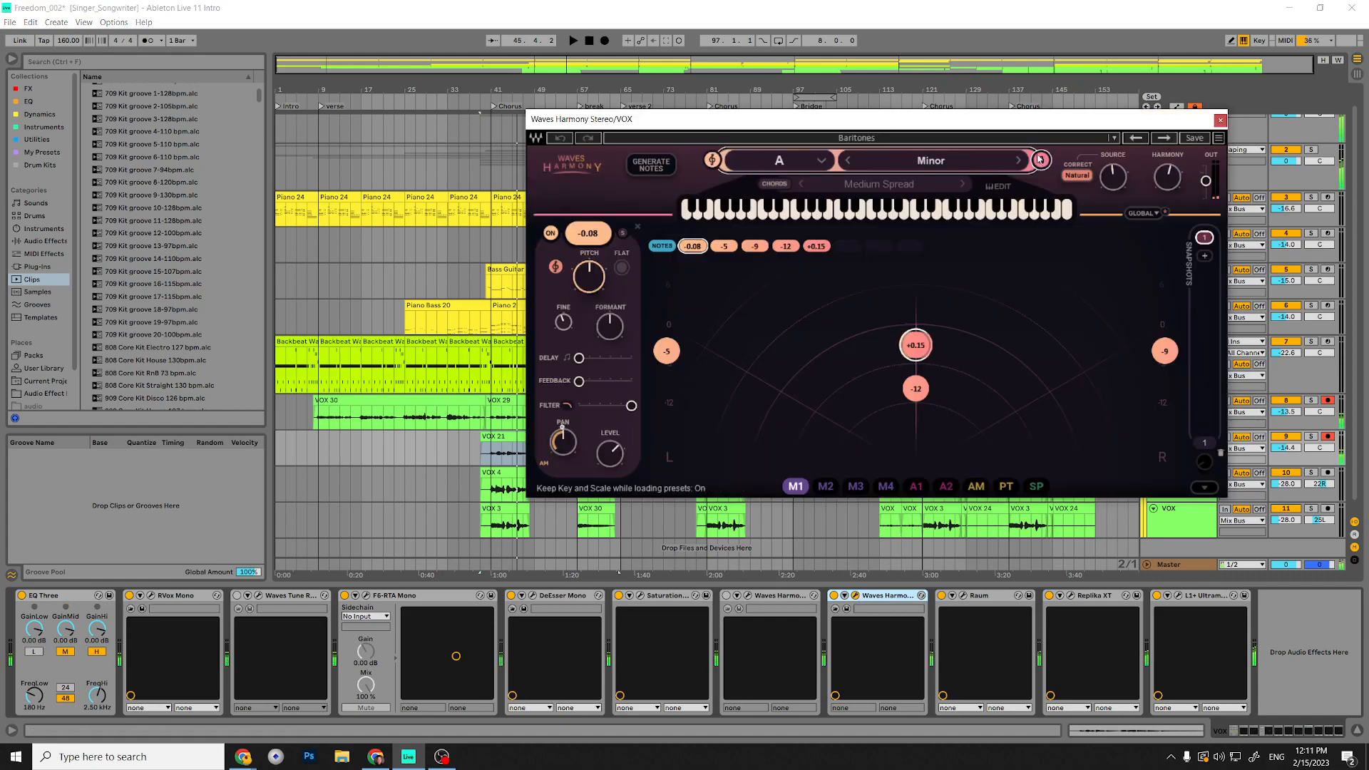
Step the duplicate Waves Harmony through its presets, including Ab Rhodes, All Abroad, Bellwood, Blue Team Wins and Chorally, and go back to Bread Spread.
{"action": "left_click", "coordinate": [1163, 138]}
{"action": "left_click", "coordinate": [1169, 142]}
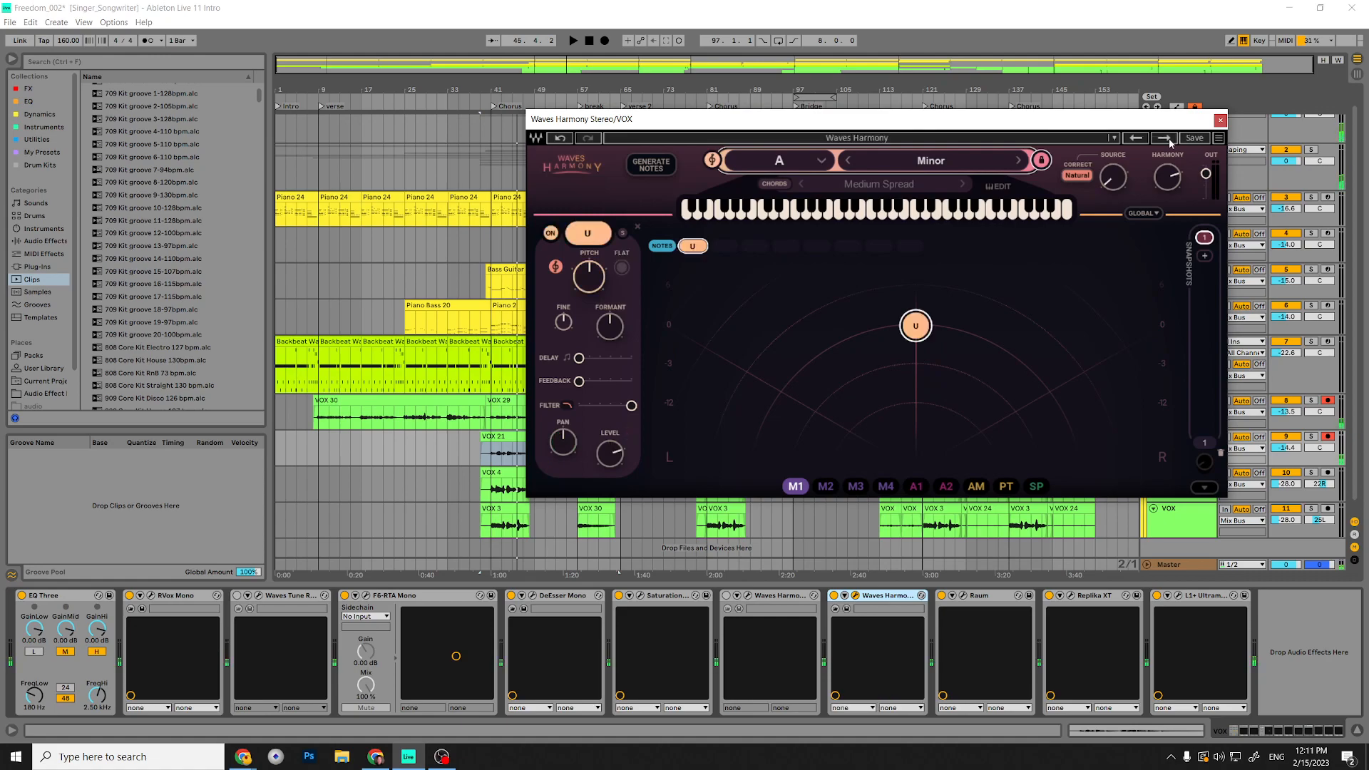
{"action": "left_click", "coordinate": [1169, 142]}
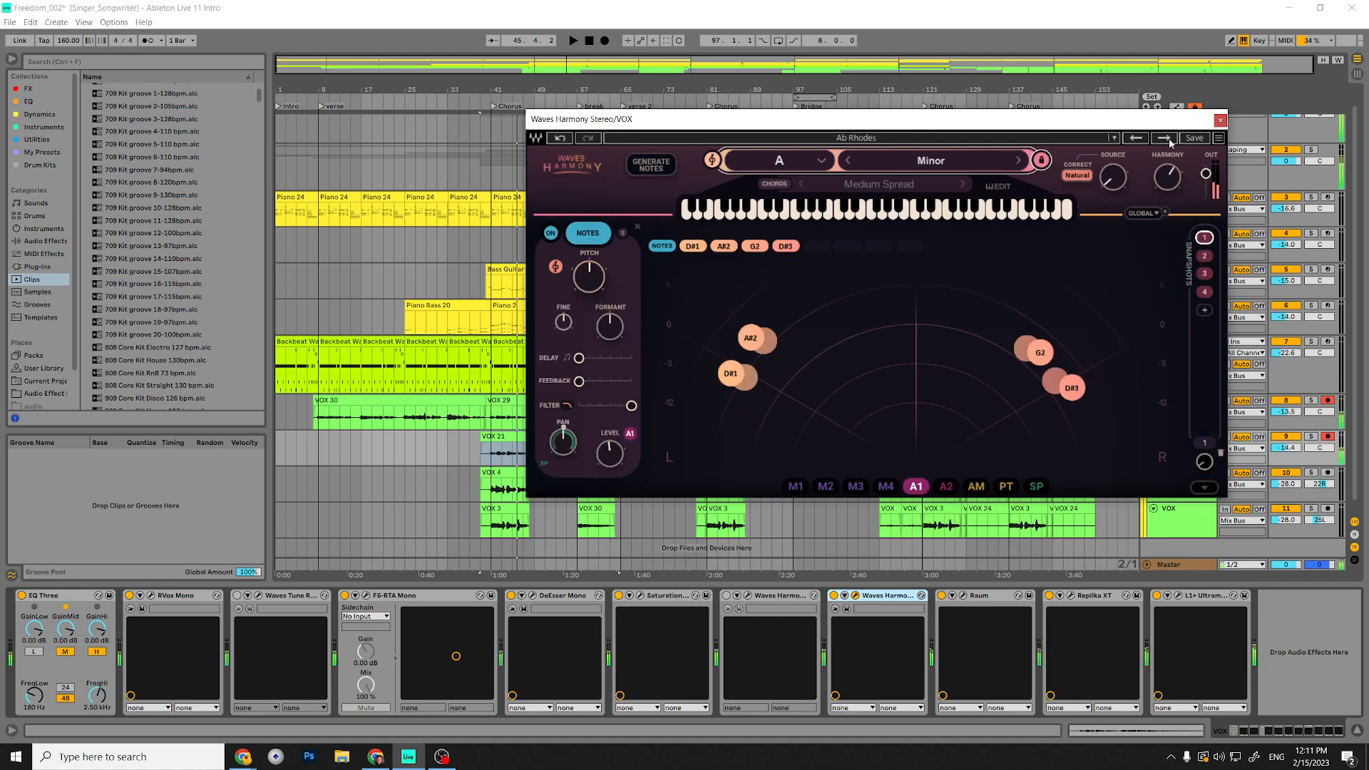
{"action": "left_click", "coordinate": [1169, 141]}
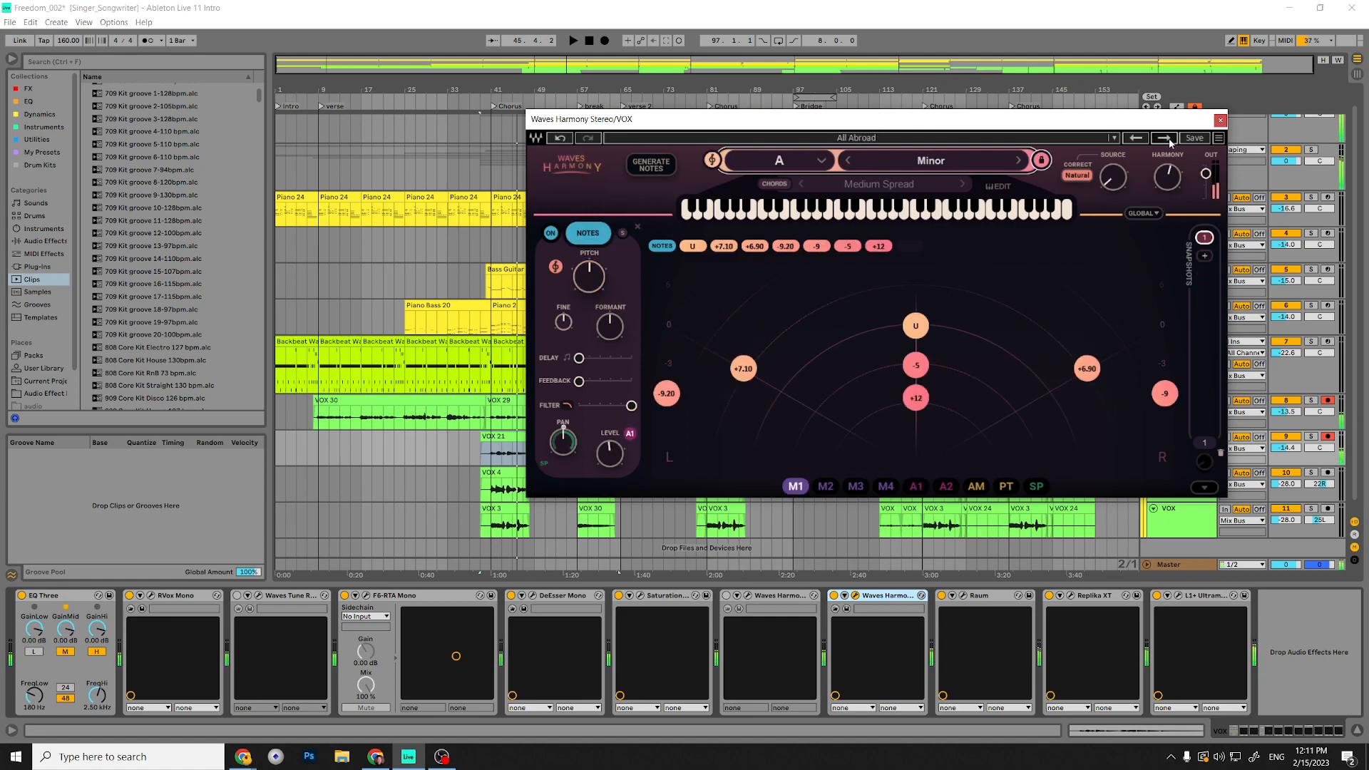
{"action": "left_click", "coordinate": [1169, 141]}
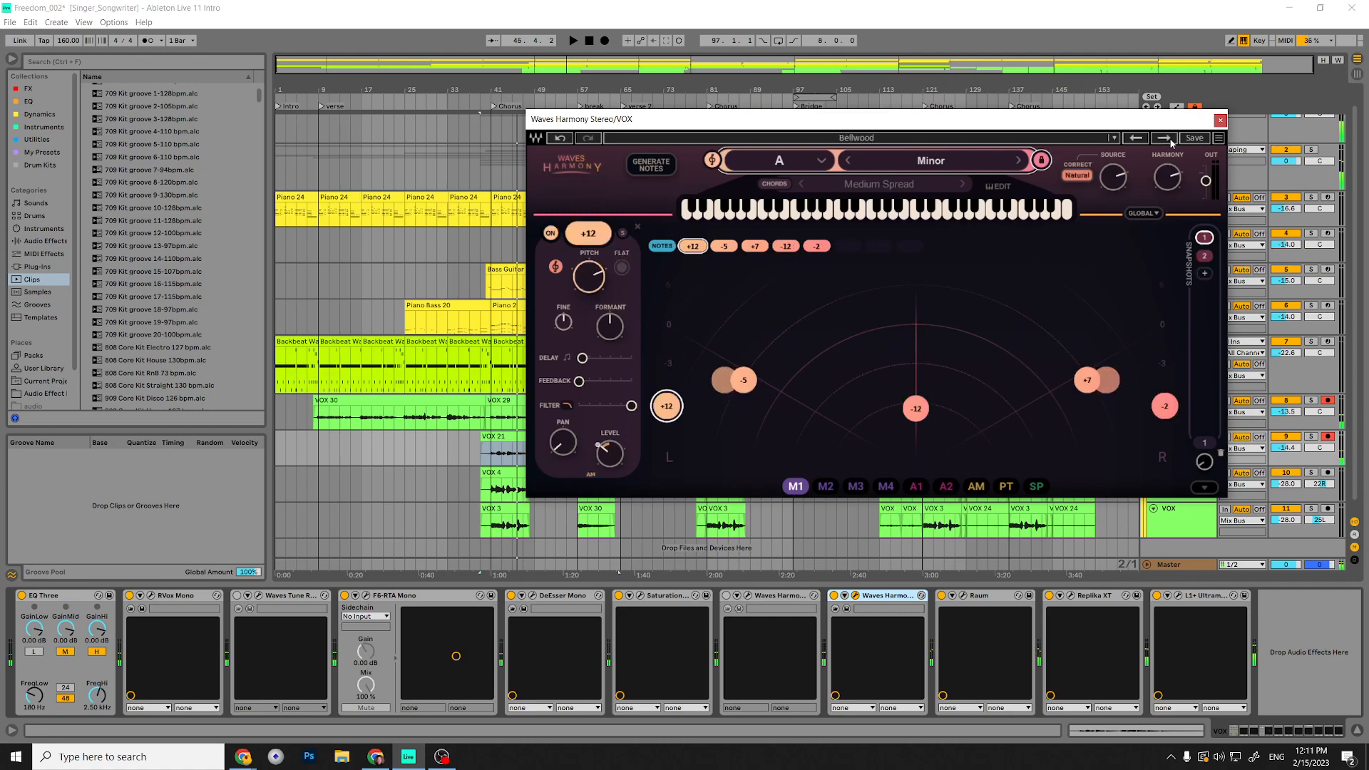
{"action": "left_click", "coordinate": [1169, 142]}
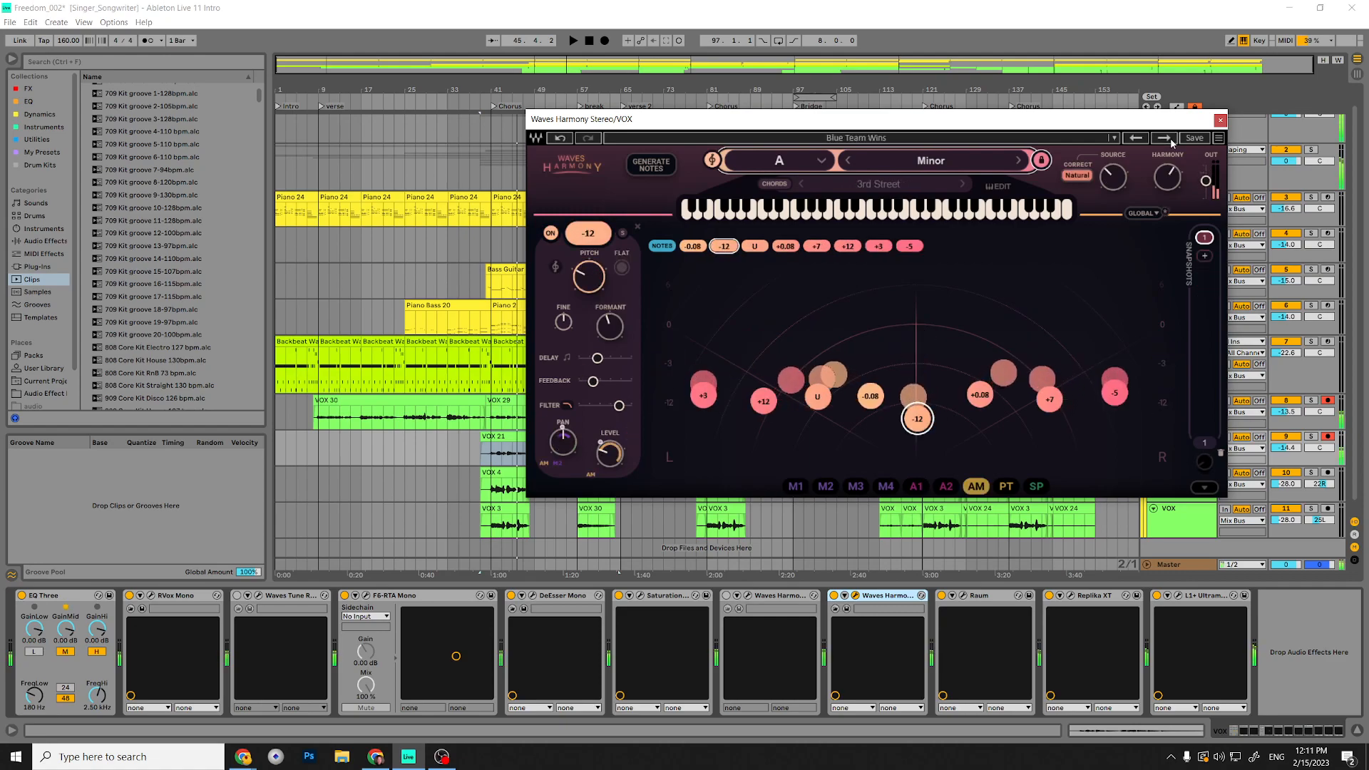
{"action": "left_click", "coordinate": [1171, 142]}
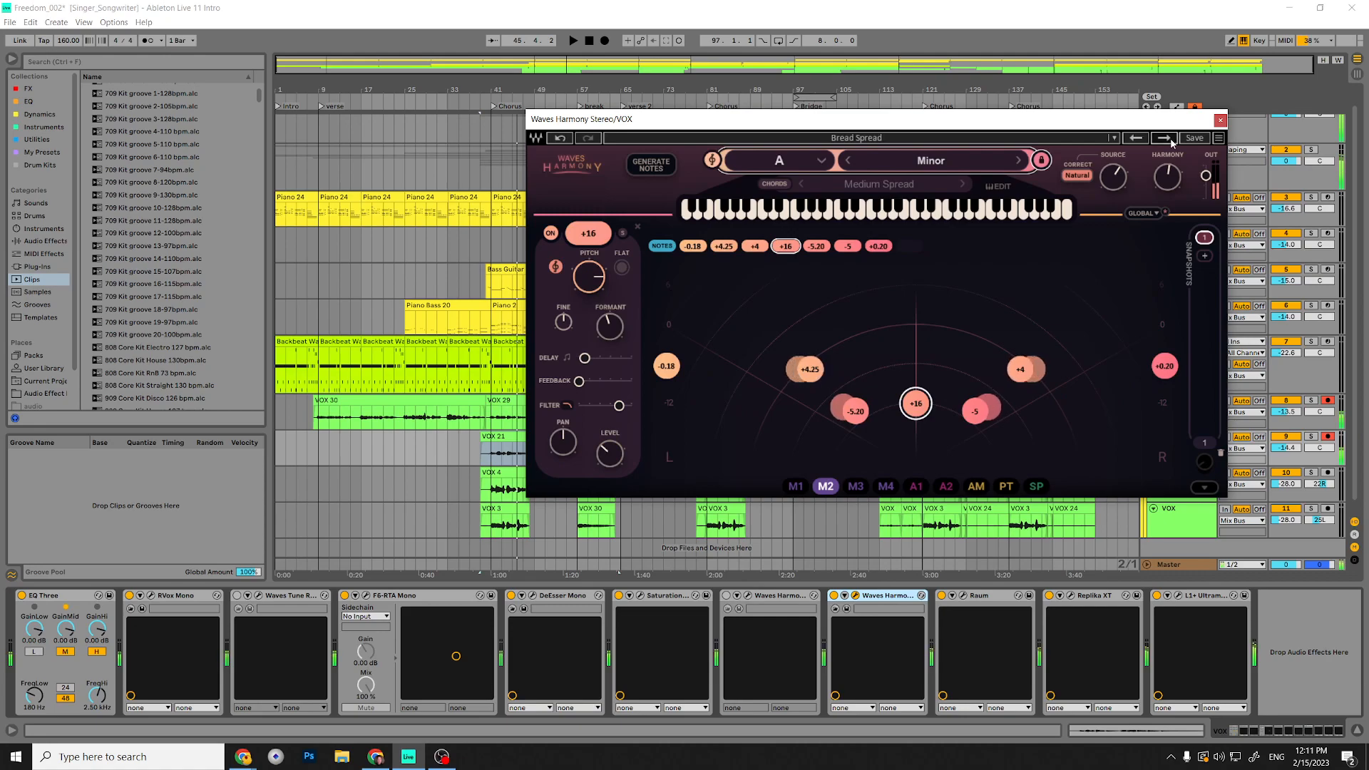
{"action": "left_click", "coordinate": [1171, 142]}
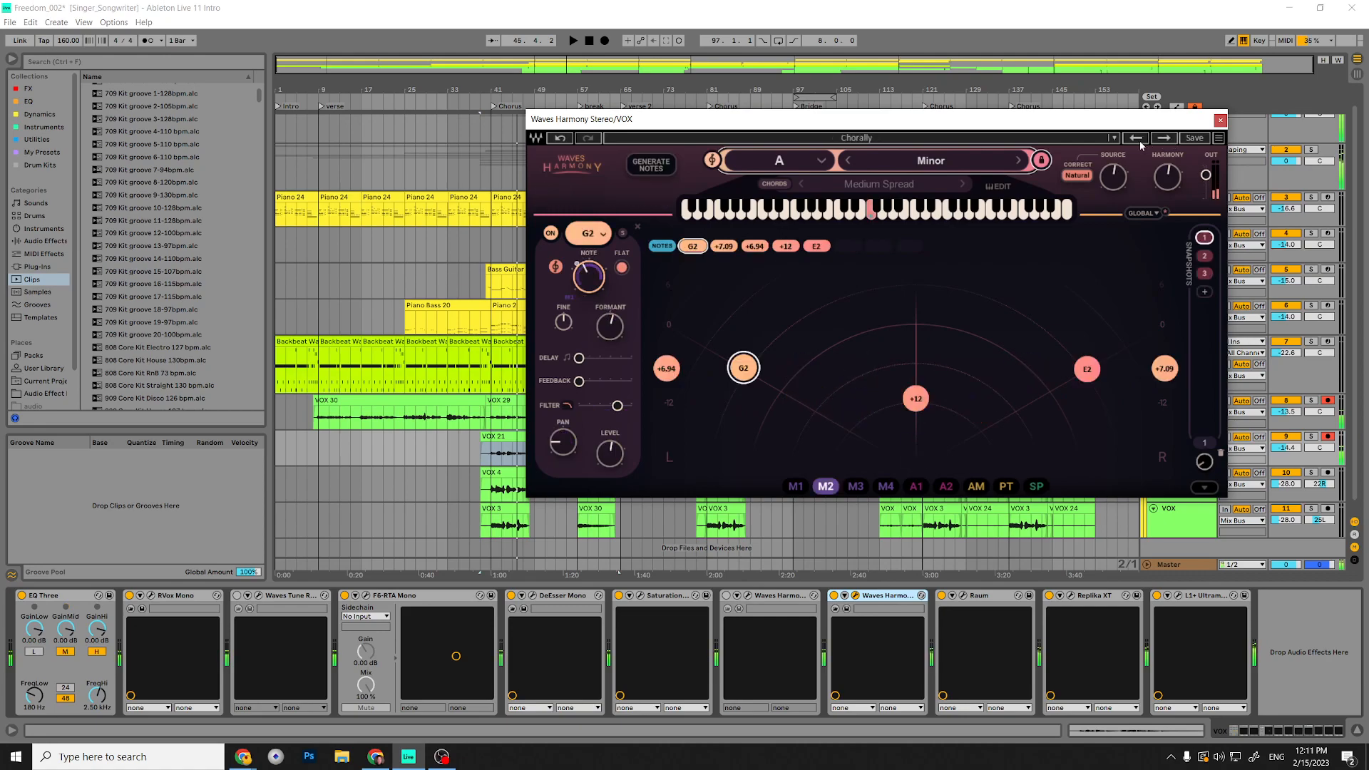
{"action": "left_click", "coordinate": [1139, 140]}
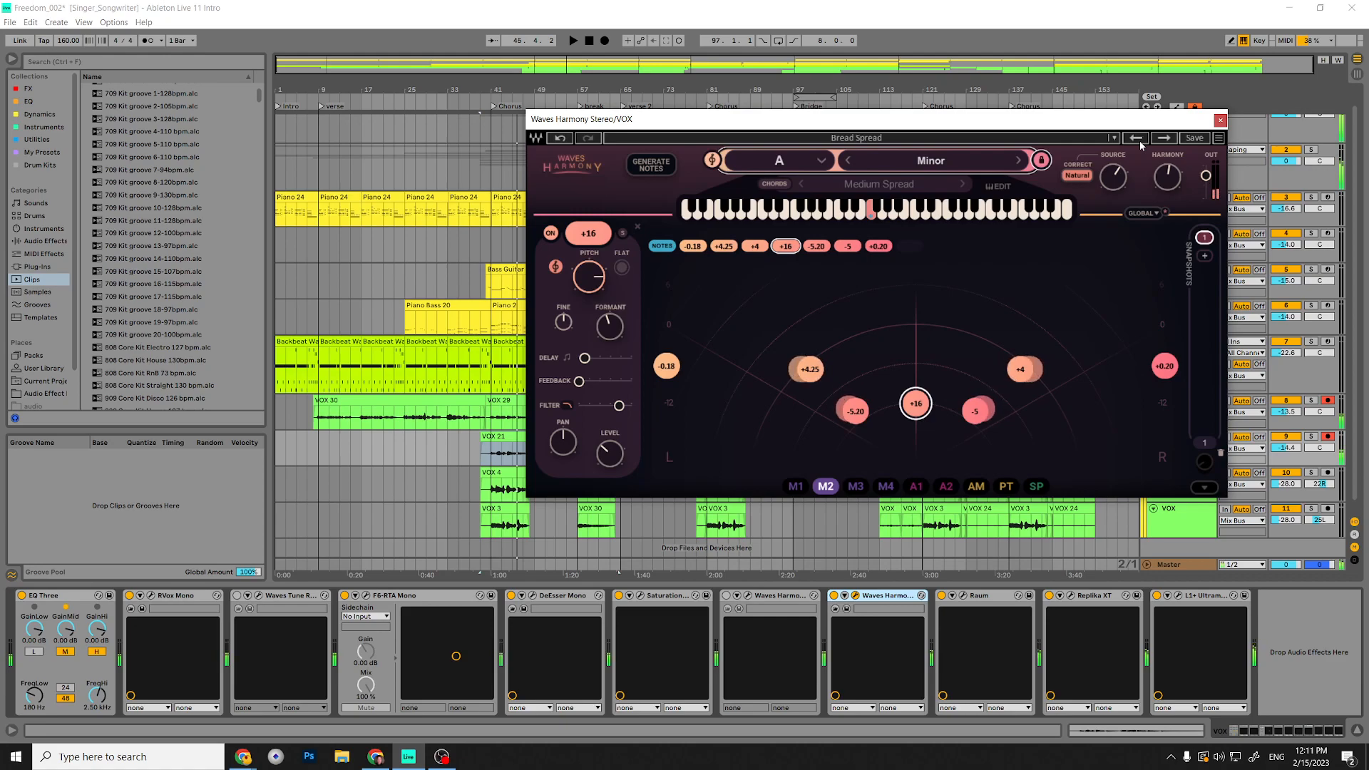
Cycle the source correction type through Hard, Off, Notes and Natural, and leave it on Hard.
{"action": "left_click", "coordinate": [1079, 177]}
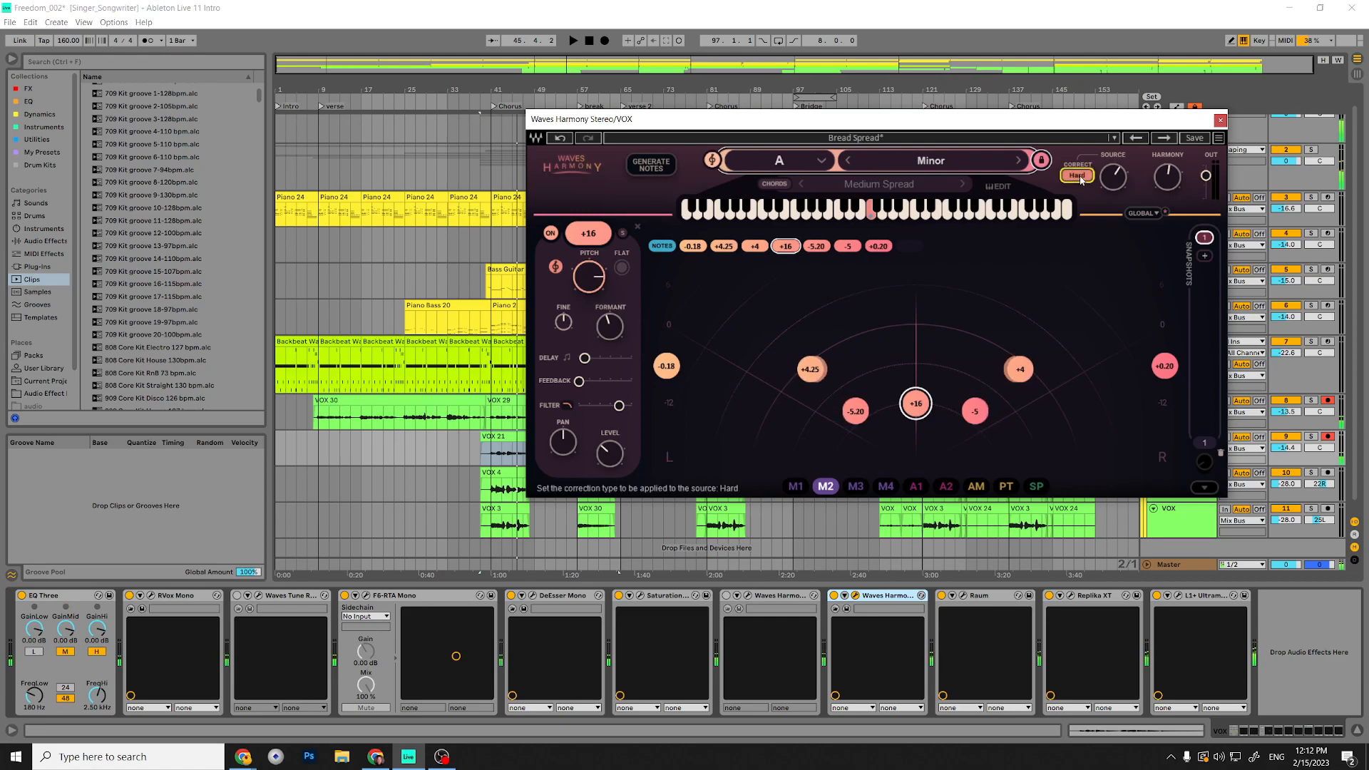
{"action": "left_click", "coordinate": [1079, 177]}
{"action": "left_click", "coordinate": [1079, 177]}
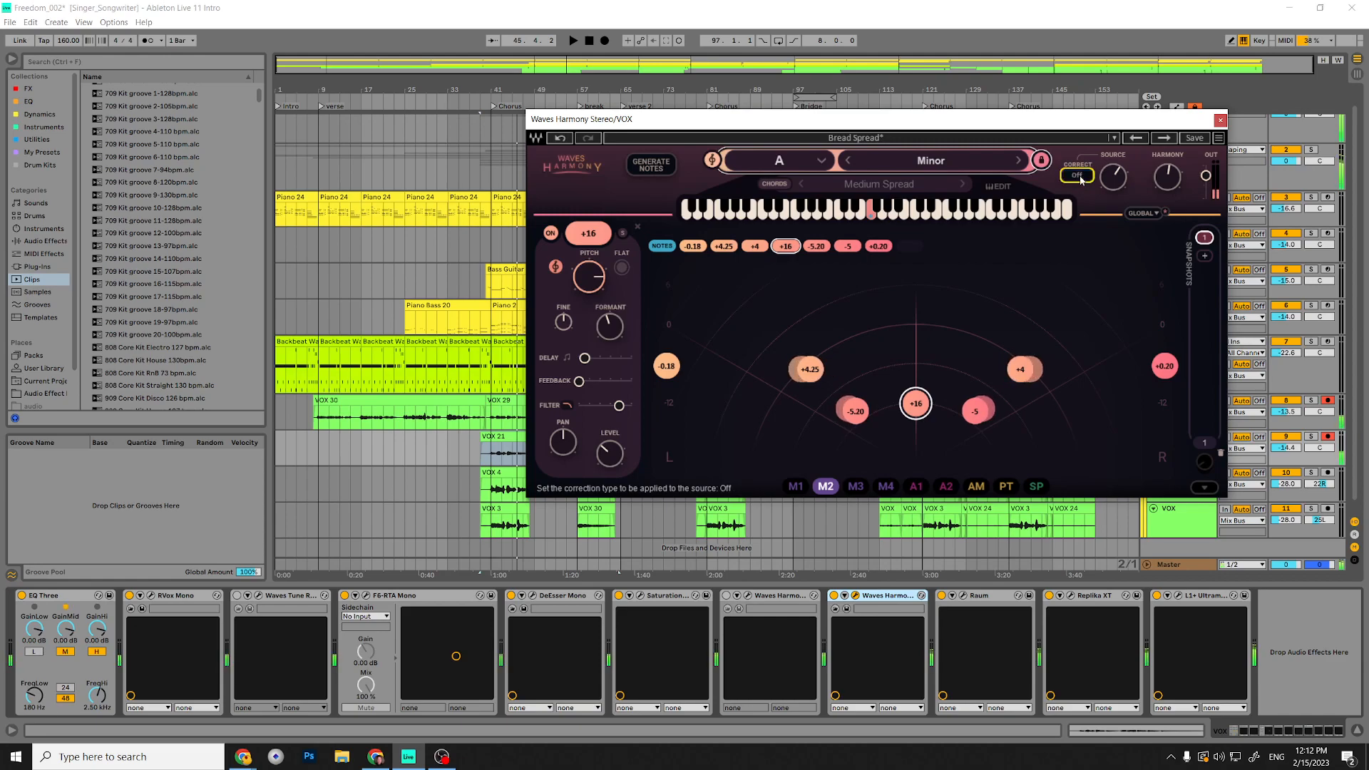
{"action": "left_click", "coordinate": [1078, 177]}
{"action": "left_click", "coordinate": [1079, 177]}
{"action": "left_click", "coordinate": [1078, 177]}
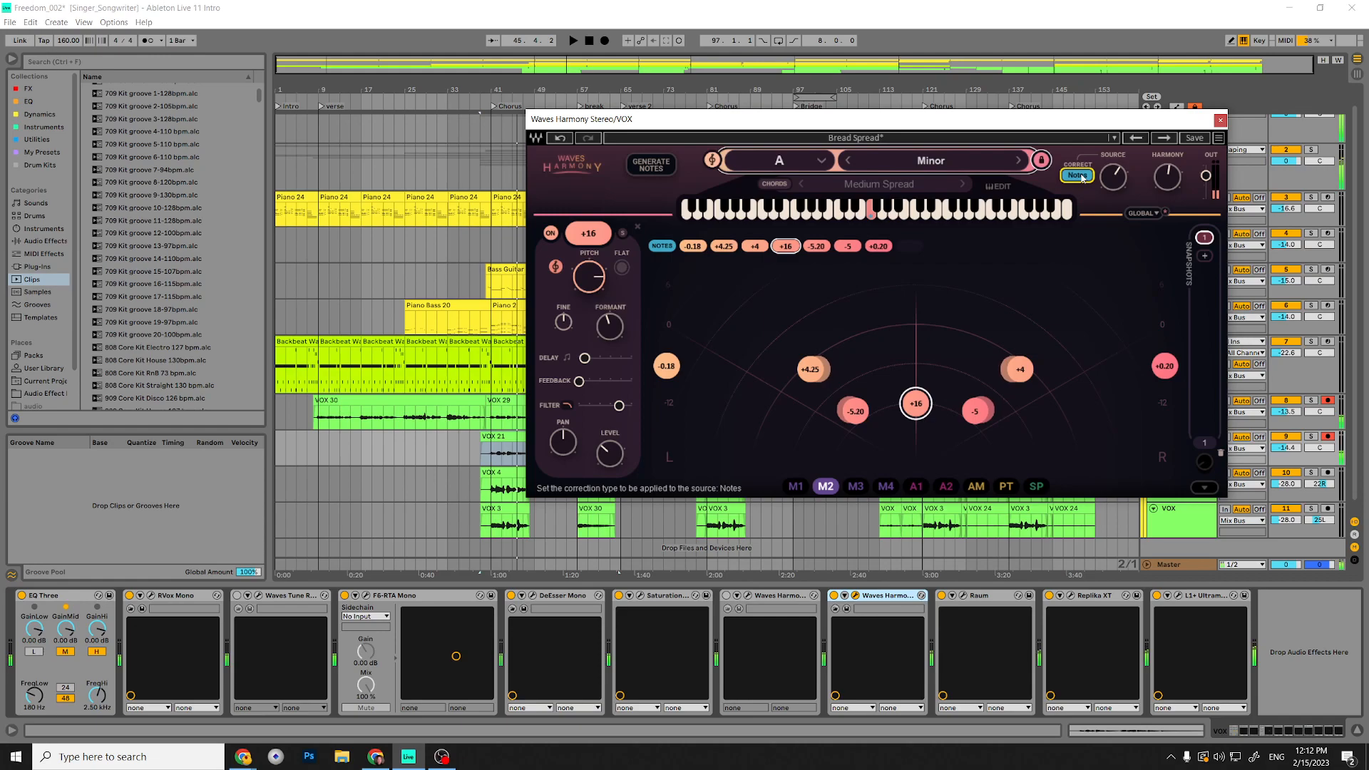
{"action": "left_click", "coordinate": [1079, 177]}
{"action": "left_click", "coordinate": [1081, 177]}
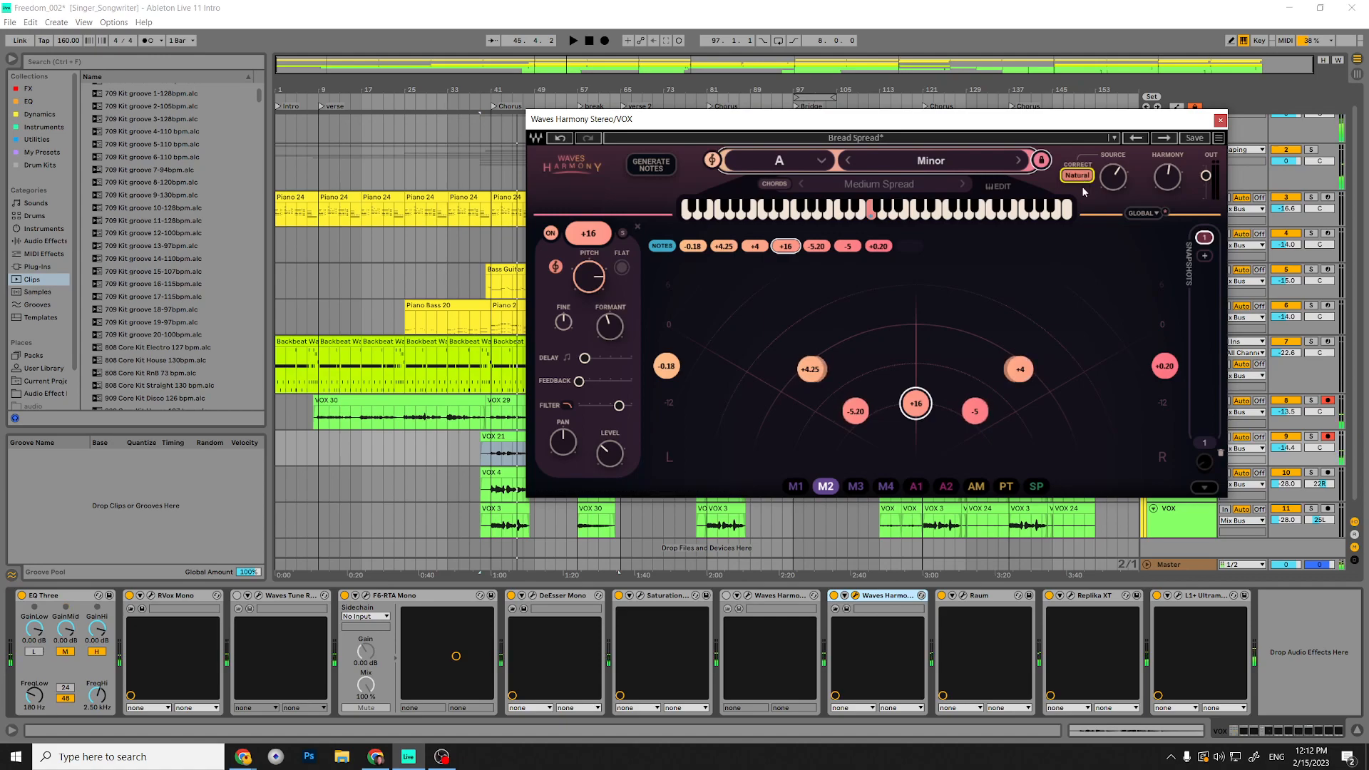
{"action": "left_click", "coordinate": [1084, 178]}
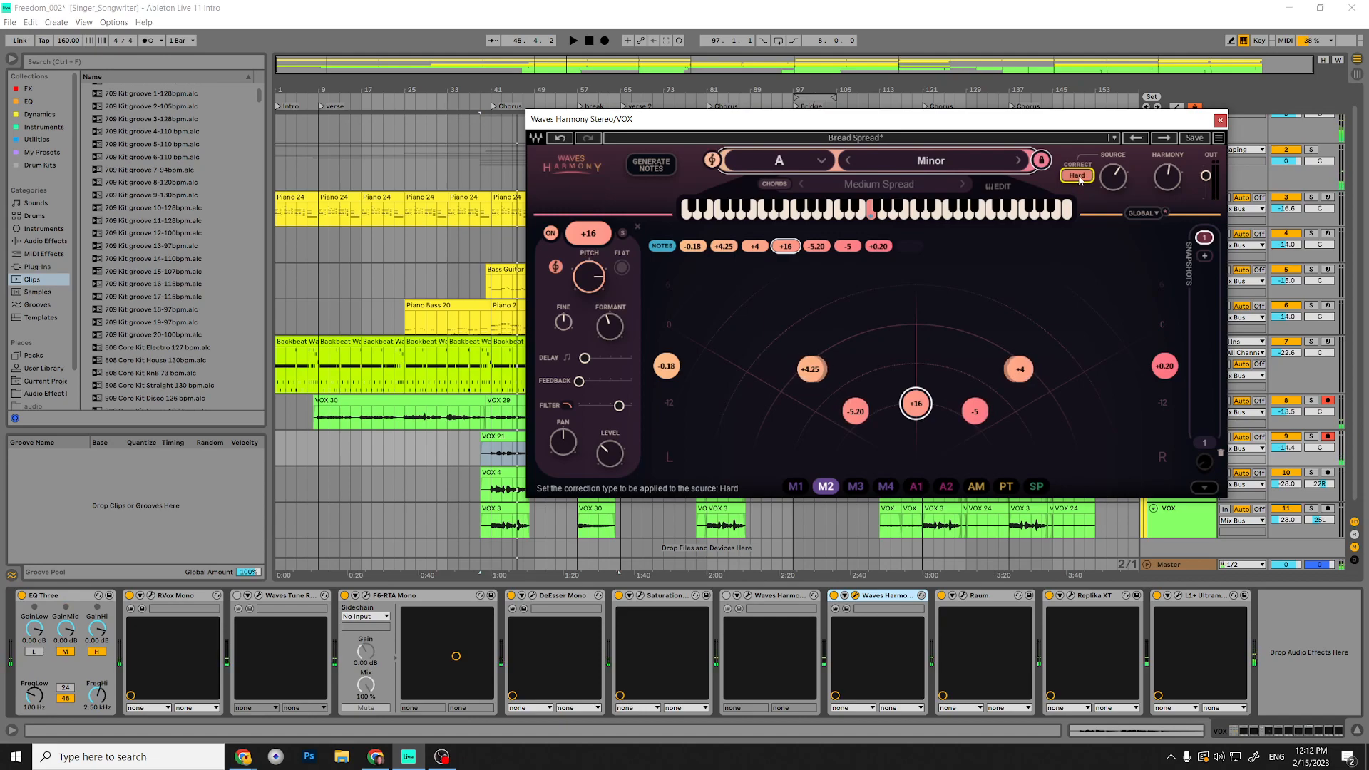
Load the Doubler preset 6V Spread in Waves Harmony and step forward through Bubbler to Classic Haas.
{"action": "left_click", "coordinate": [1113, 138]}
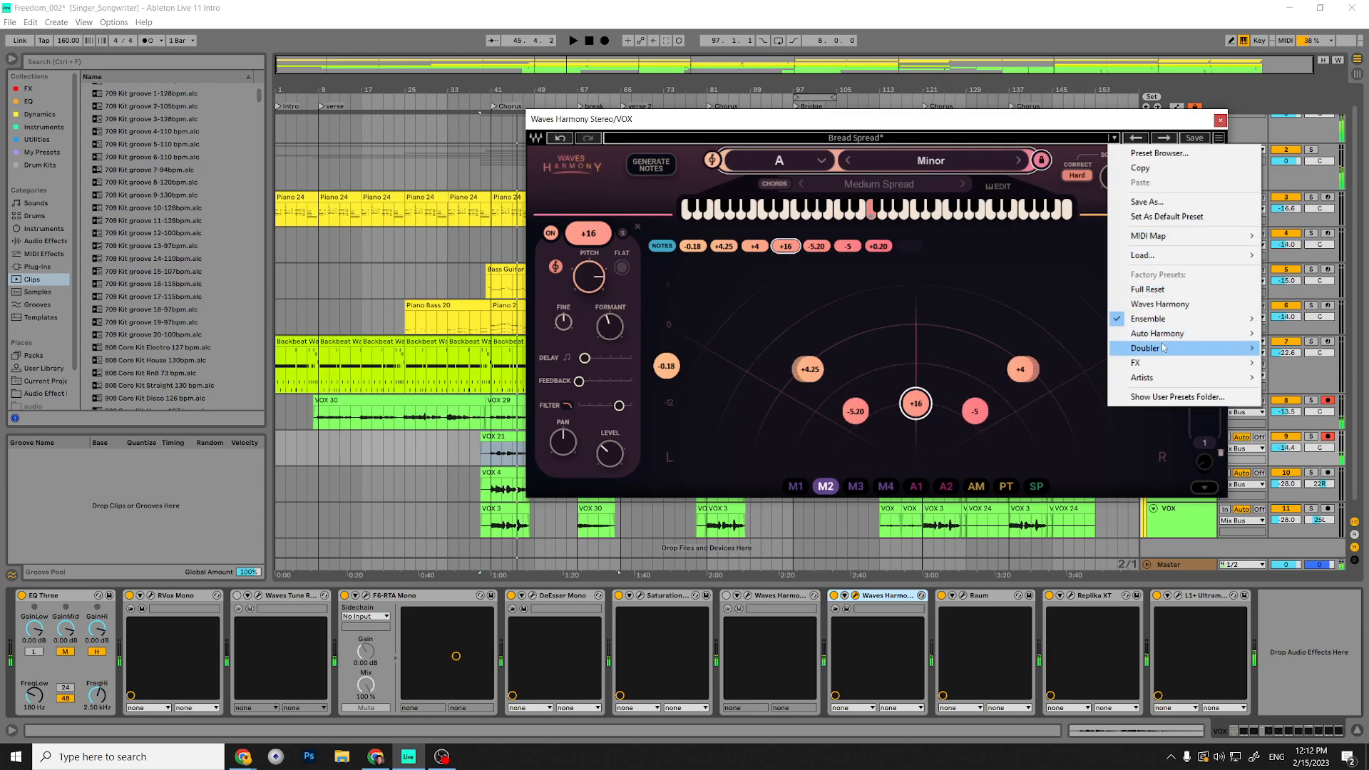
{"action": "mouse_move", "coordinate": [1186, 325]}
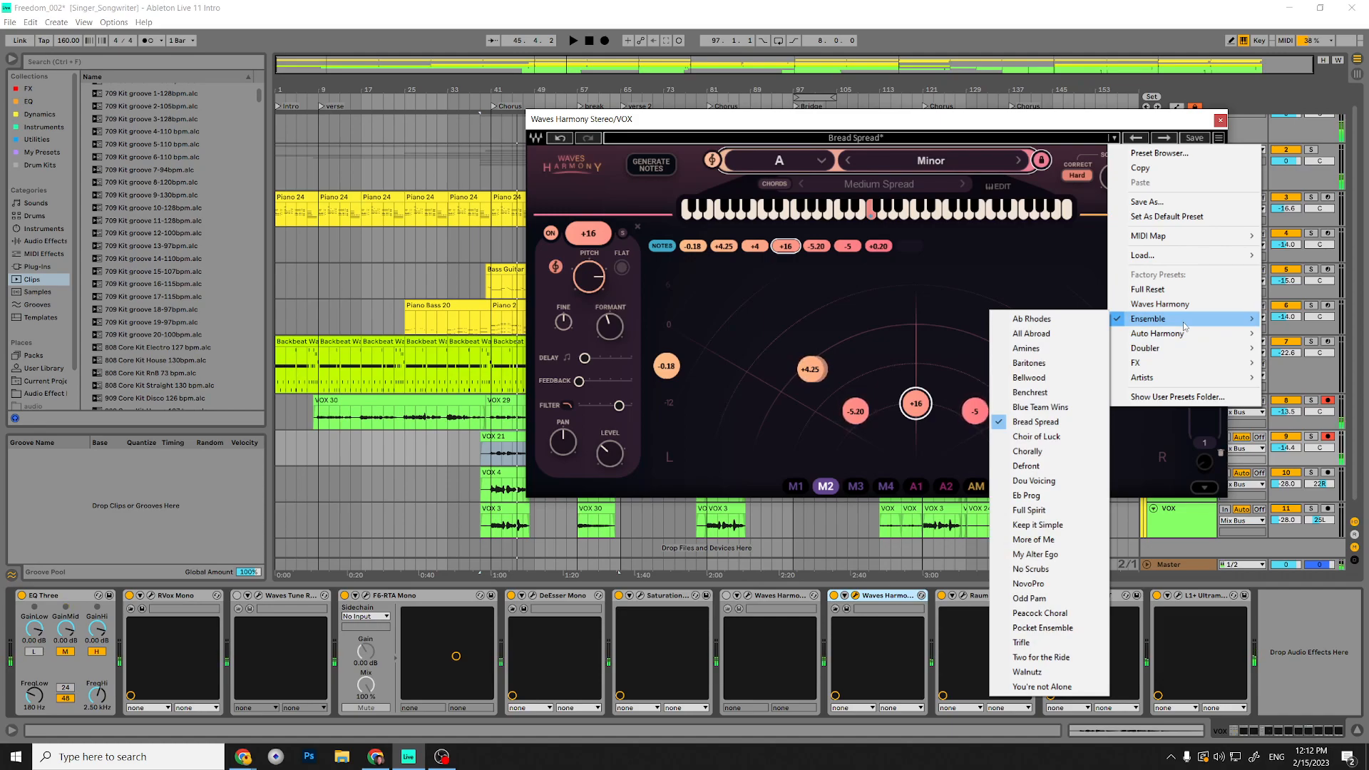
{"action": "mouse_move", "coordinate": [1170, 348]}
{"action": "left_click", "coordinate": [1081, 347]}
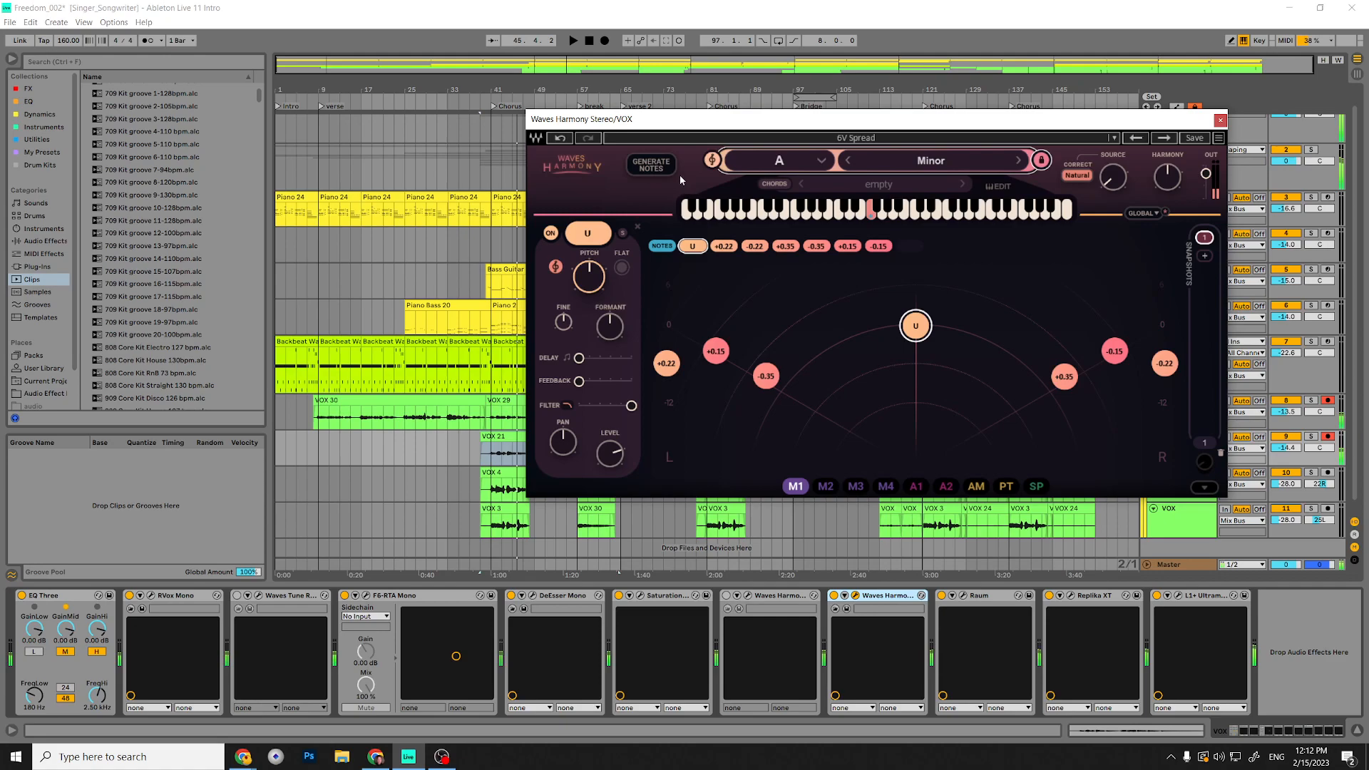
{"action": "left_click", "coordinate": [1163, 139]}
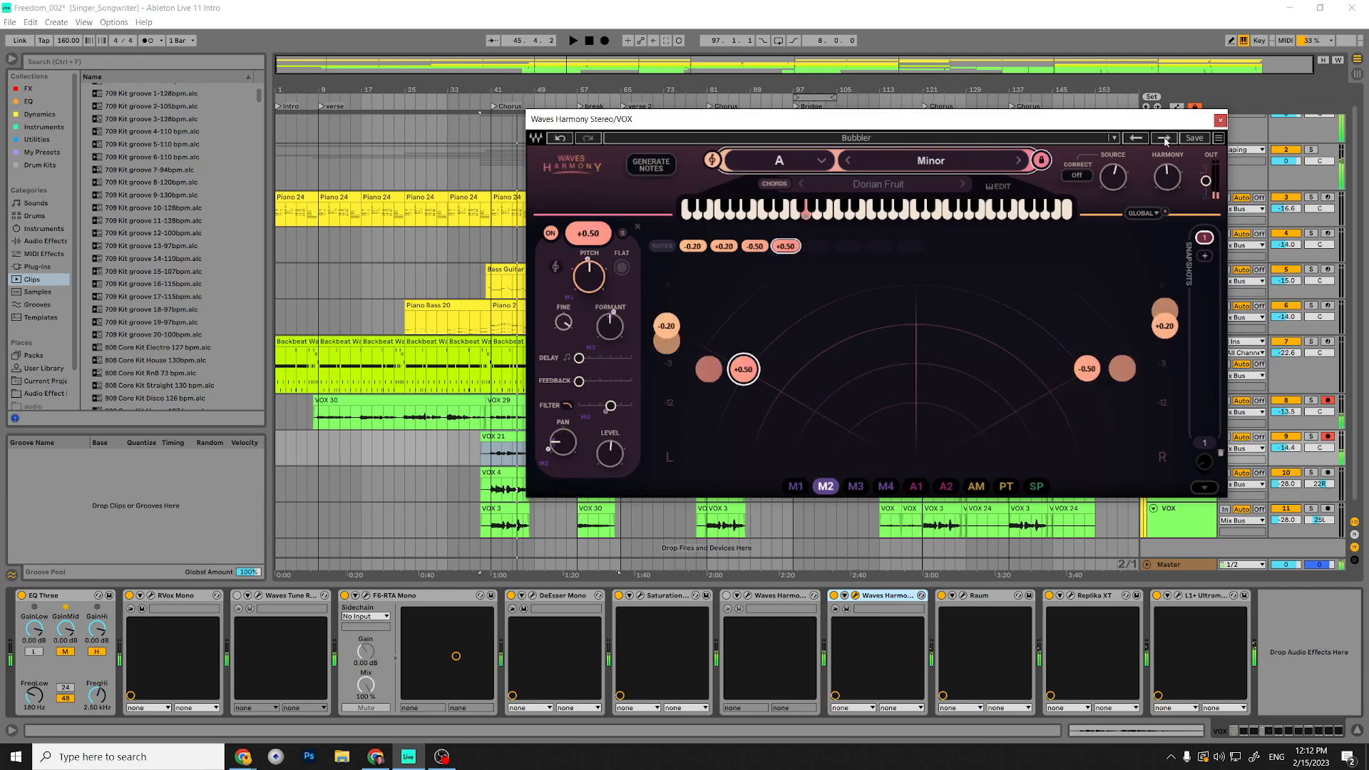
{"action": "left_click", "coordinate": [1164, 138]}
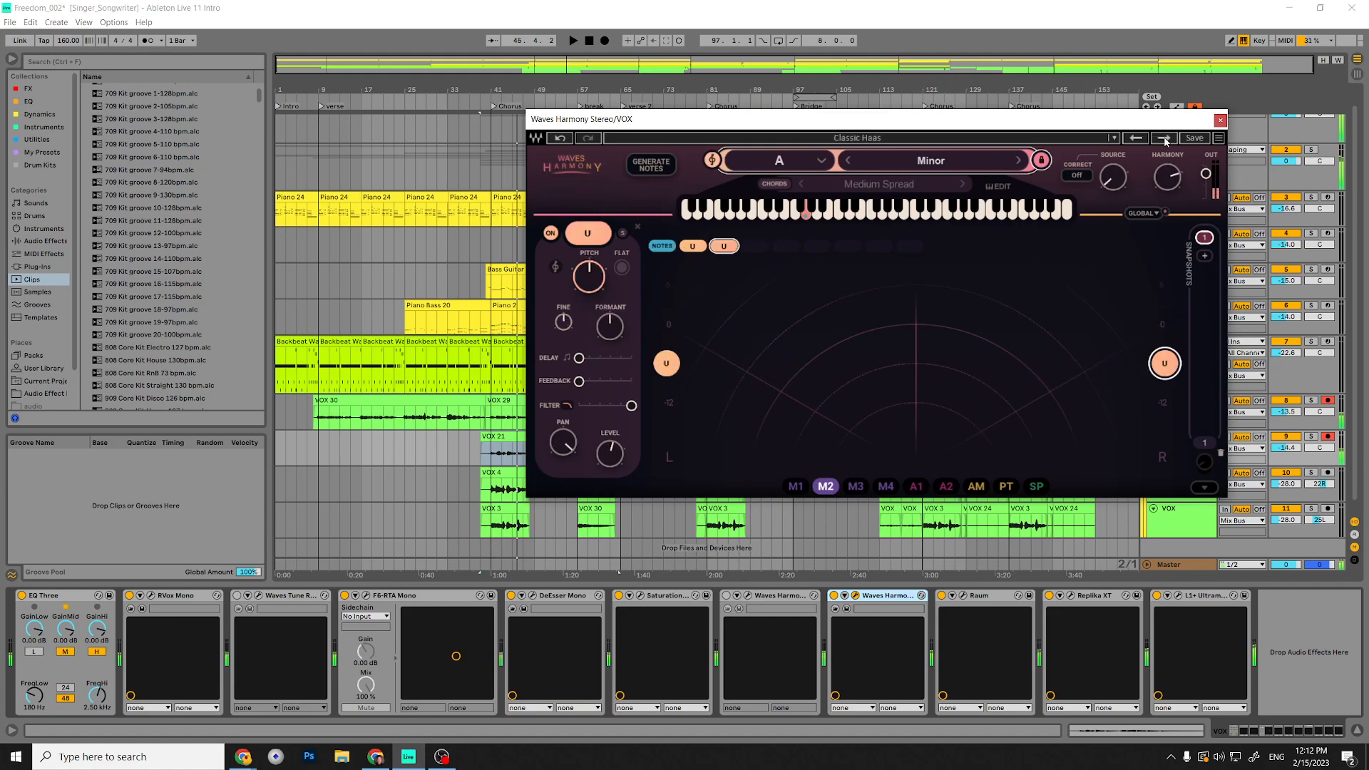
{"action": "left_click", "coordinate": [834, 613]}
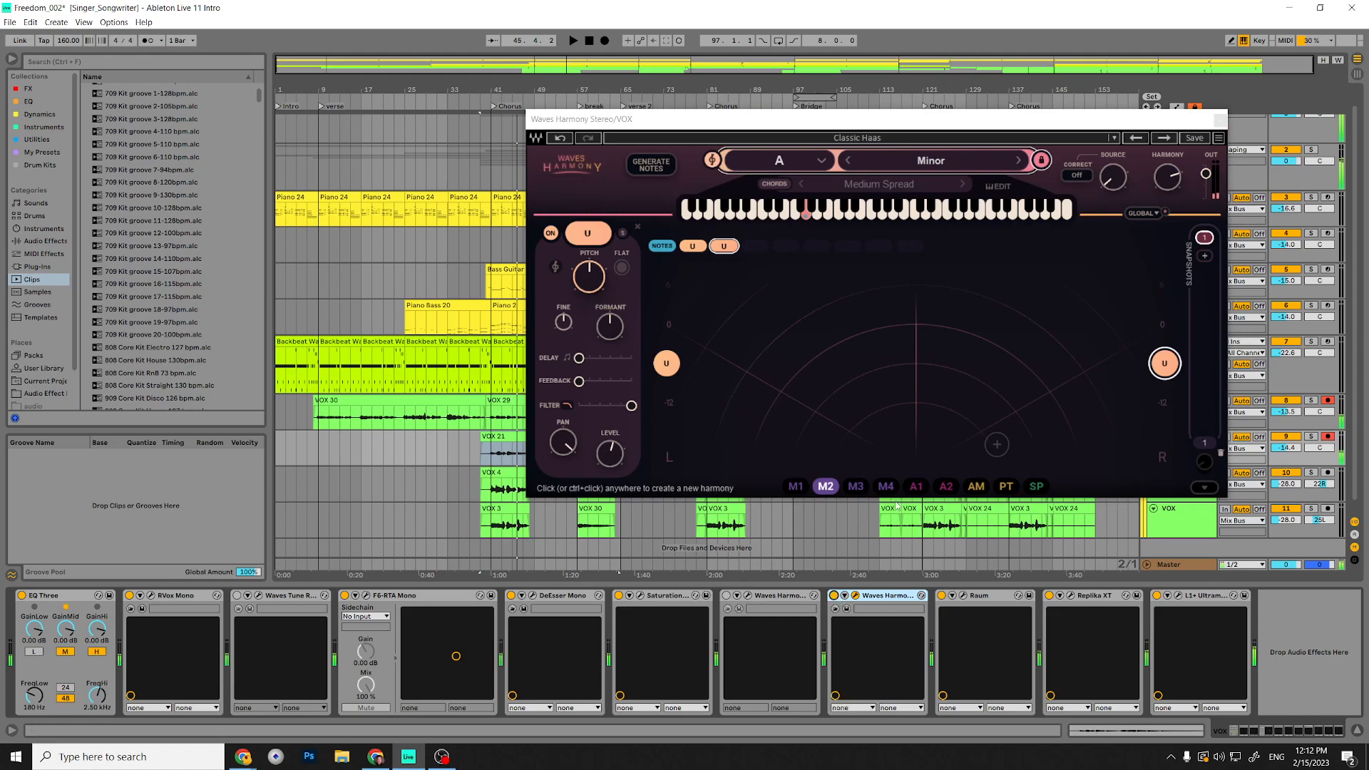
Audition the doubler presets Crisp Maker, Cut the Middle Man and Dynamic Dups, and reload Classic Haas.
{"action": "left_click", "coordinate": [1164, 138]}
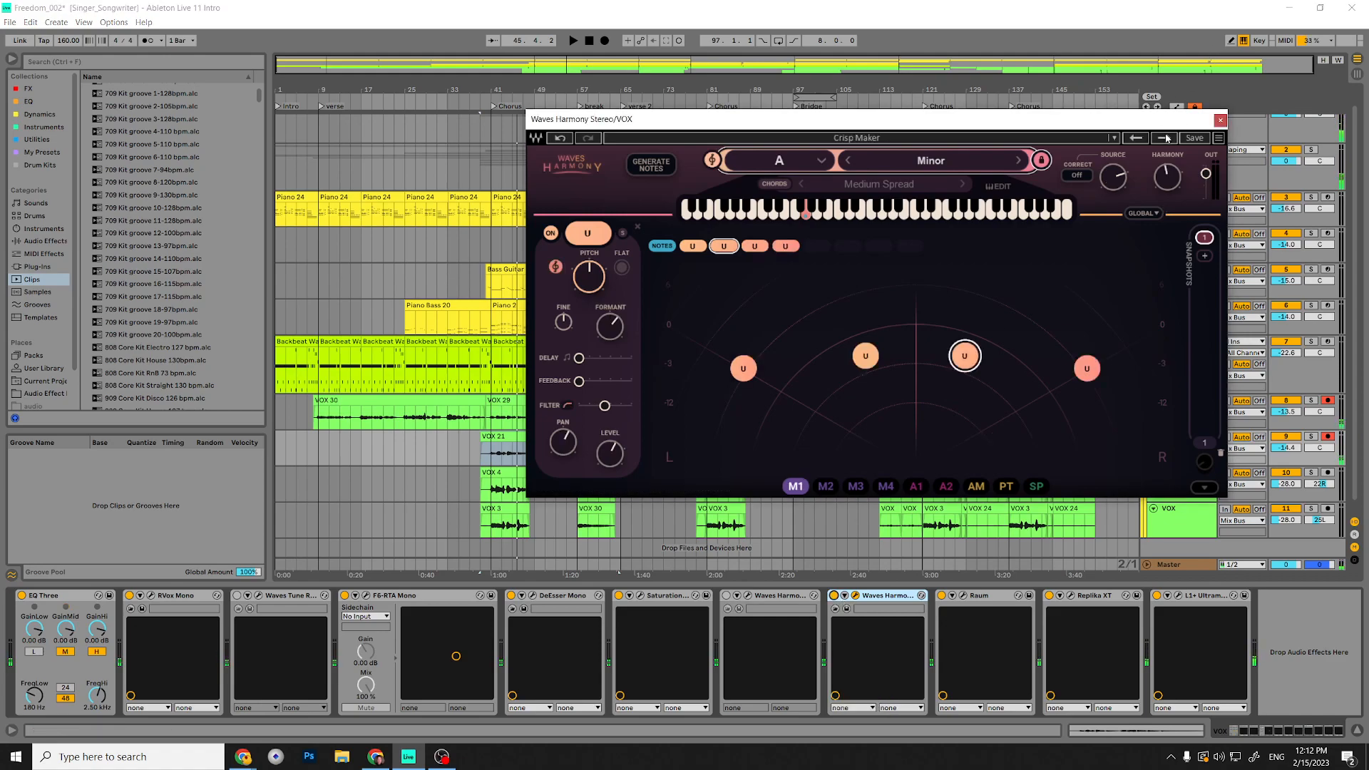
{"action": "left_click", "coordinate": [834, 601]}
{"action": "left_click", "coordinate": [833, 596]}
{"action": "left_click", "coordinate": [1163, 138]}
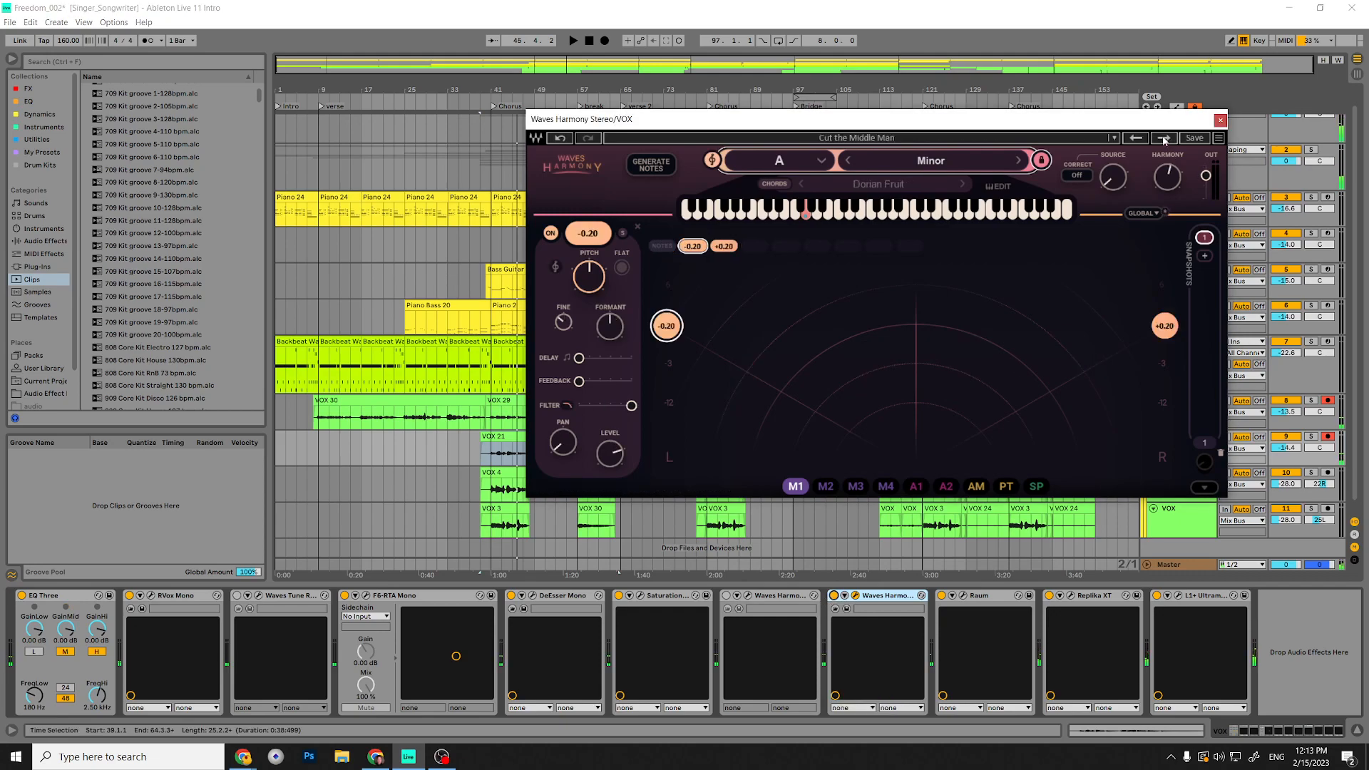
{"action": "left_click", "coordinate": [1163, 138]}
{"action": "left_click", "coordinate": [1219, 137]}
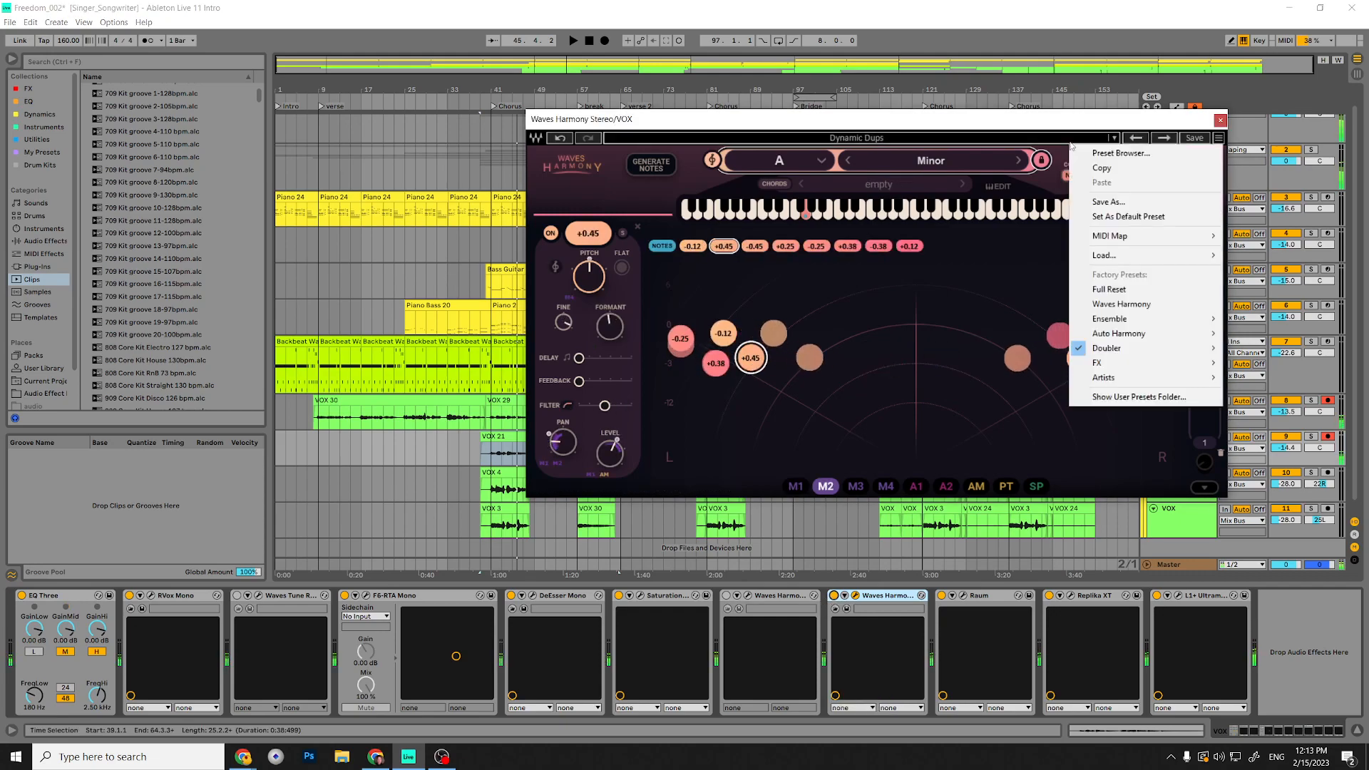
{"action": "mouse_move", "coordinate": [1136, 355]}
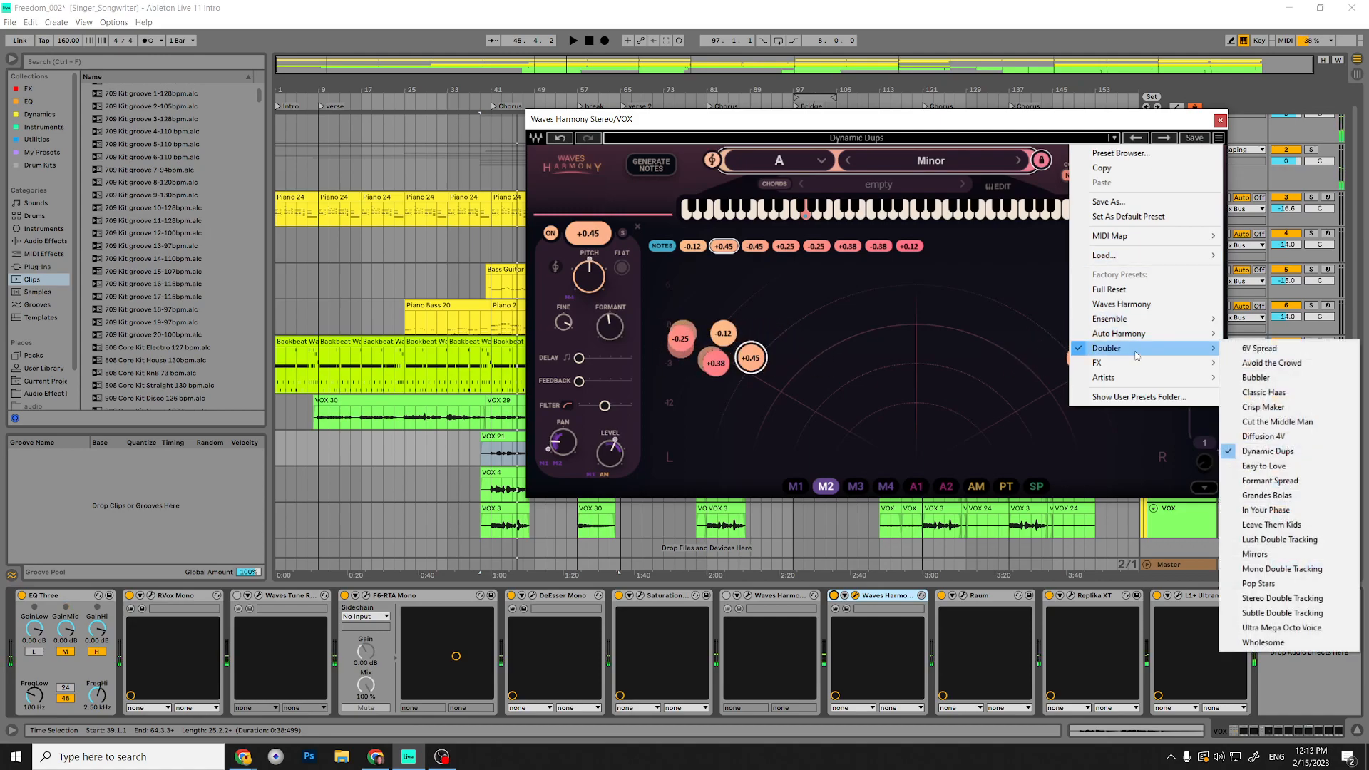
{"action": "left_click", "coordinate": [1263, 392]}
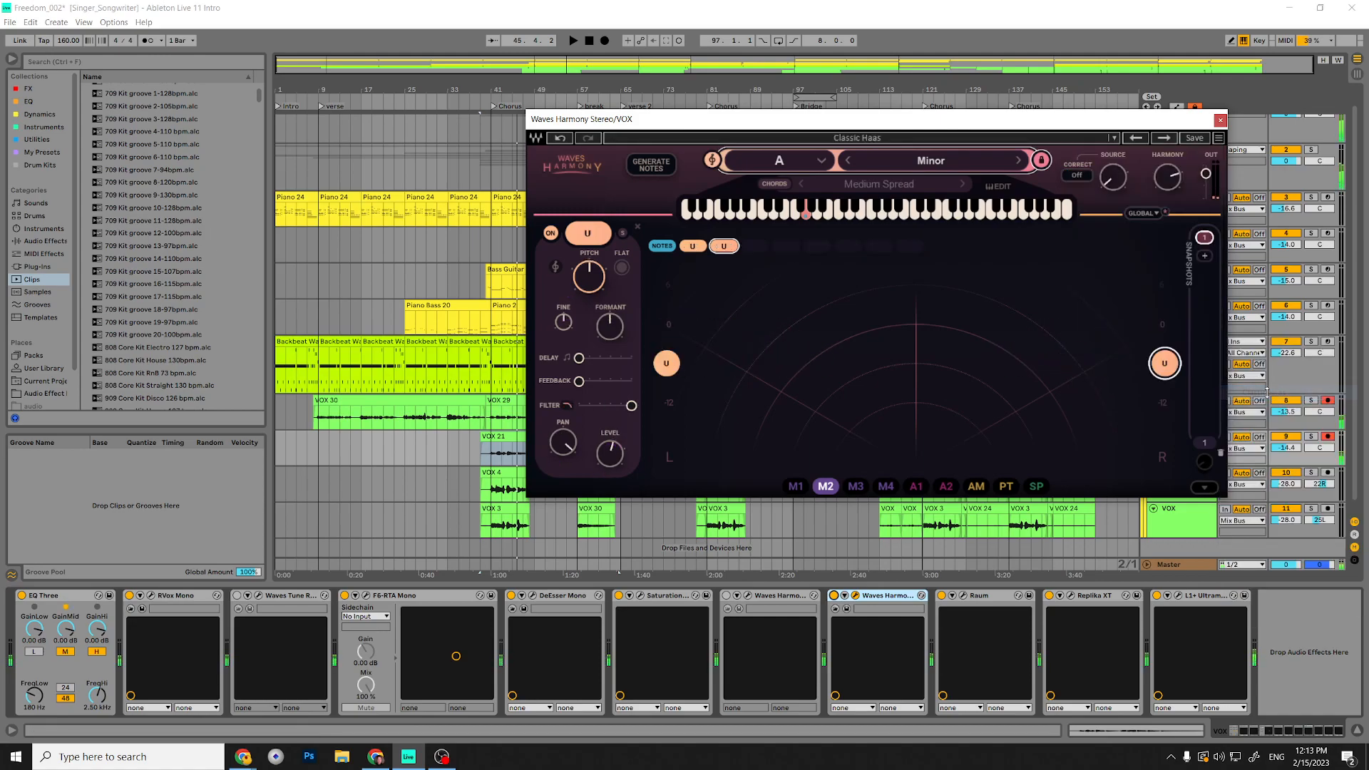
Bypass and re-enable the duplicate Waves Harmony to compare the vocal, and delete the duplicate device.
{"action": "left_click", "coordinate": [833, 598]}
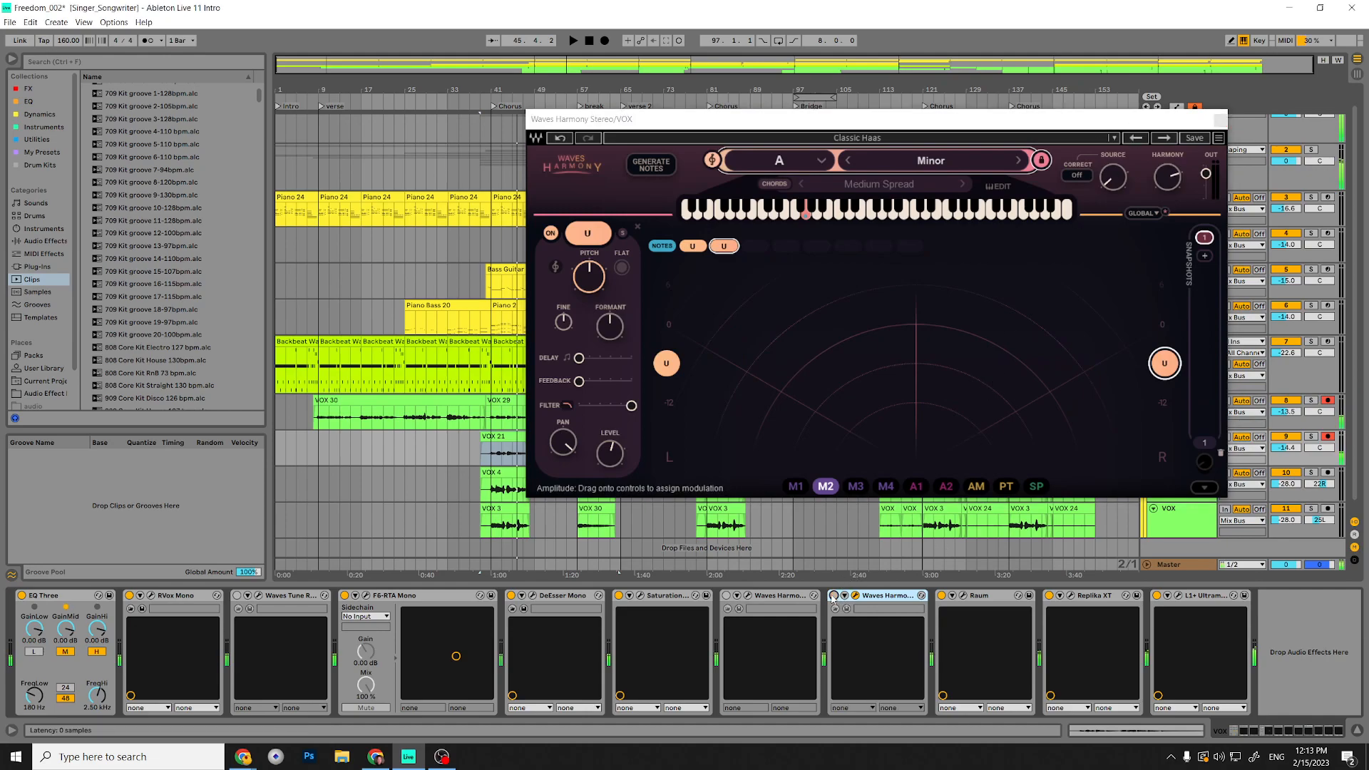
{"action": "left_click", "coordinate": [833, 597]}
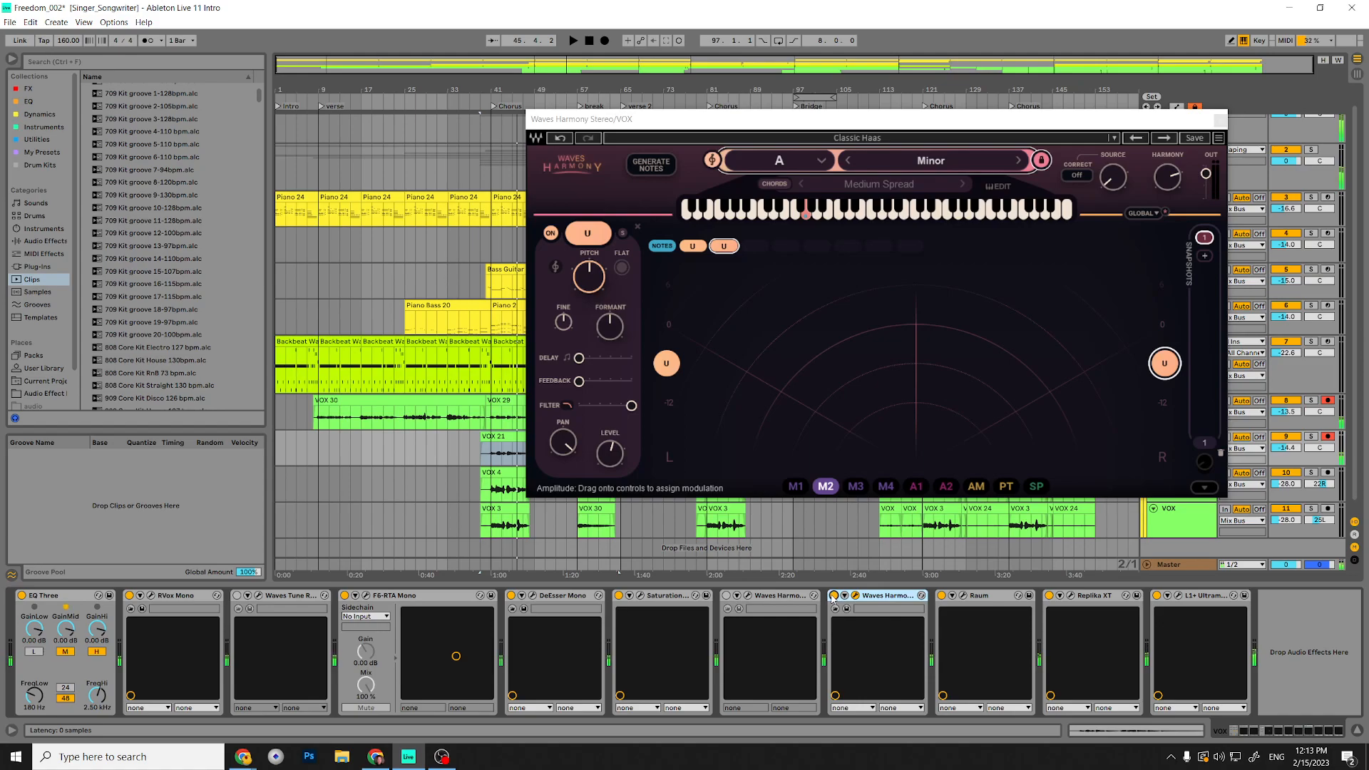
{"action": "left_click", "coordinate": [1220, 119]}
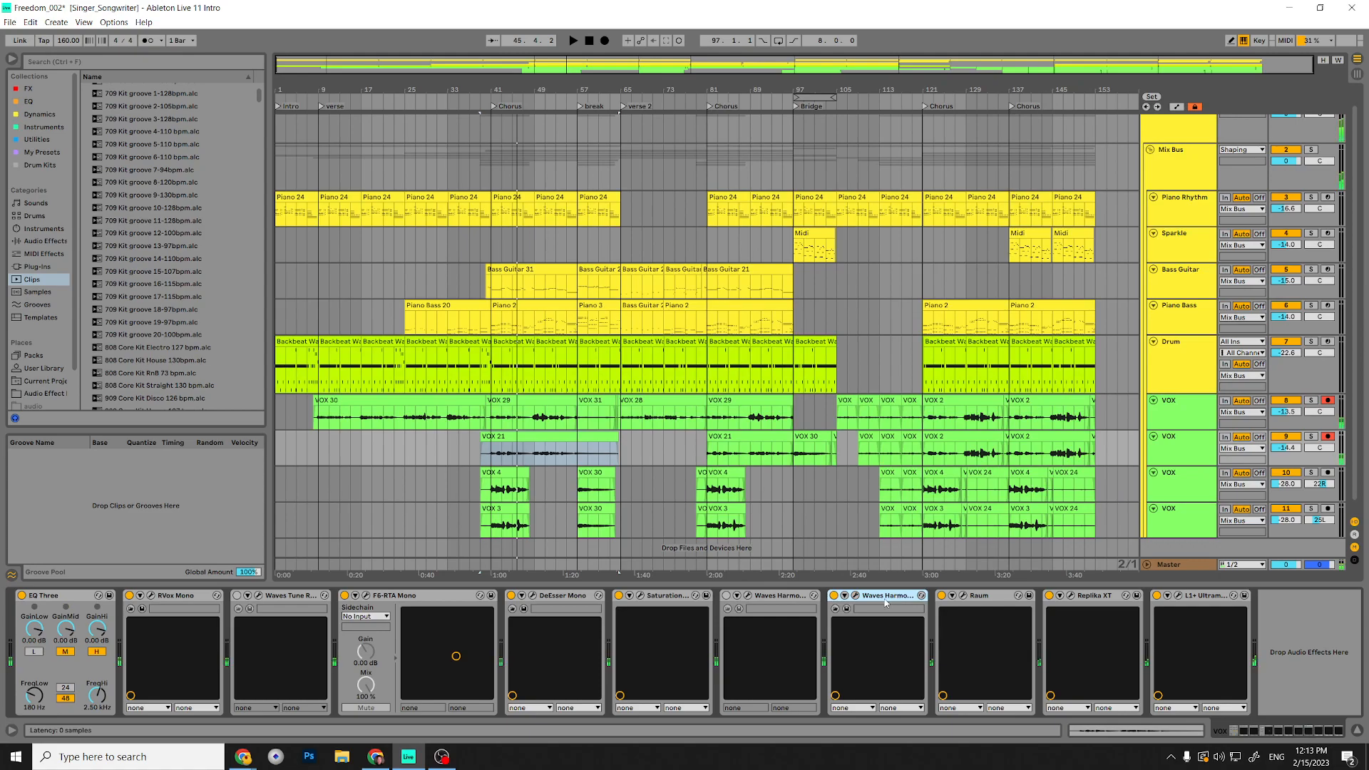
{"action": "key", "text": "Delete"}
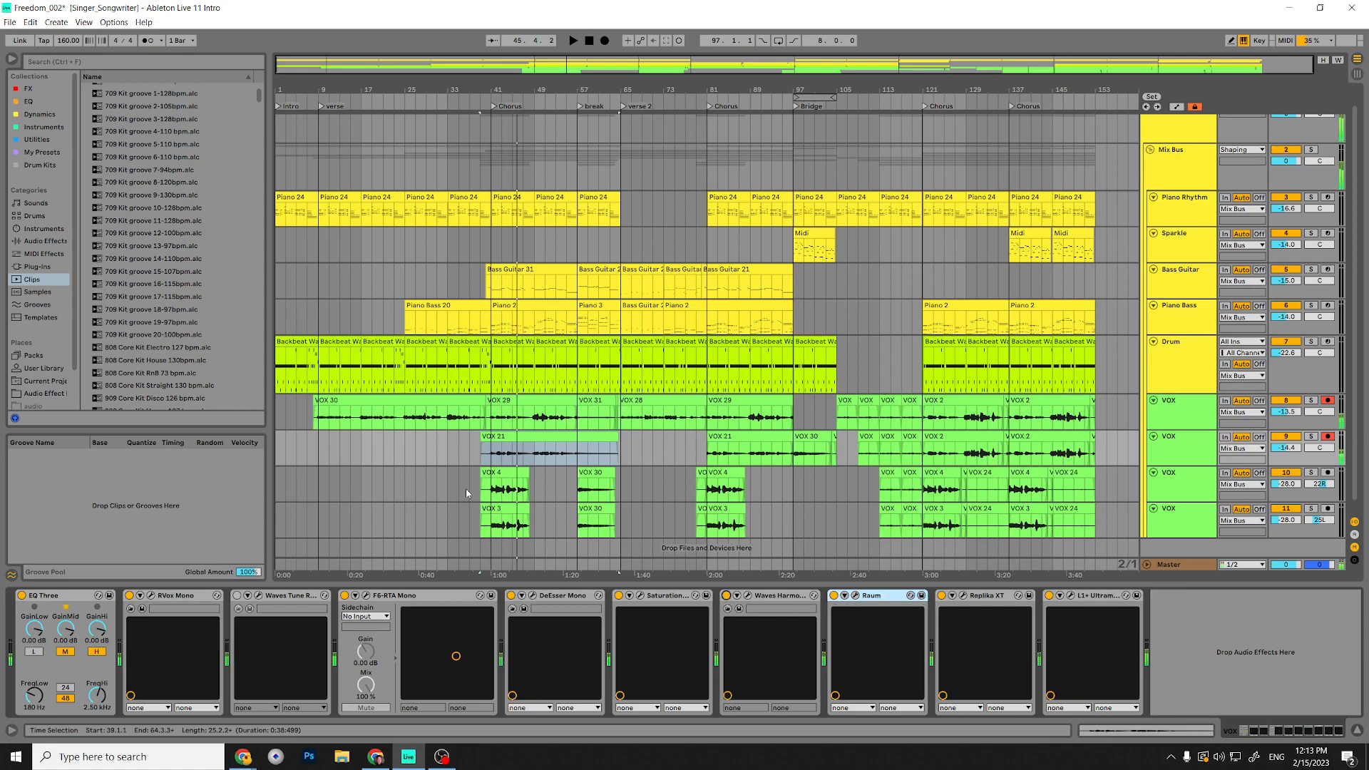
Select the first chorus's VOX 21, VOX 4 and VOX 3 clips in turn to examine the backing vocals.
{"action": "left_click", "coordinate": [498, 437]}
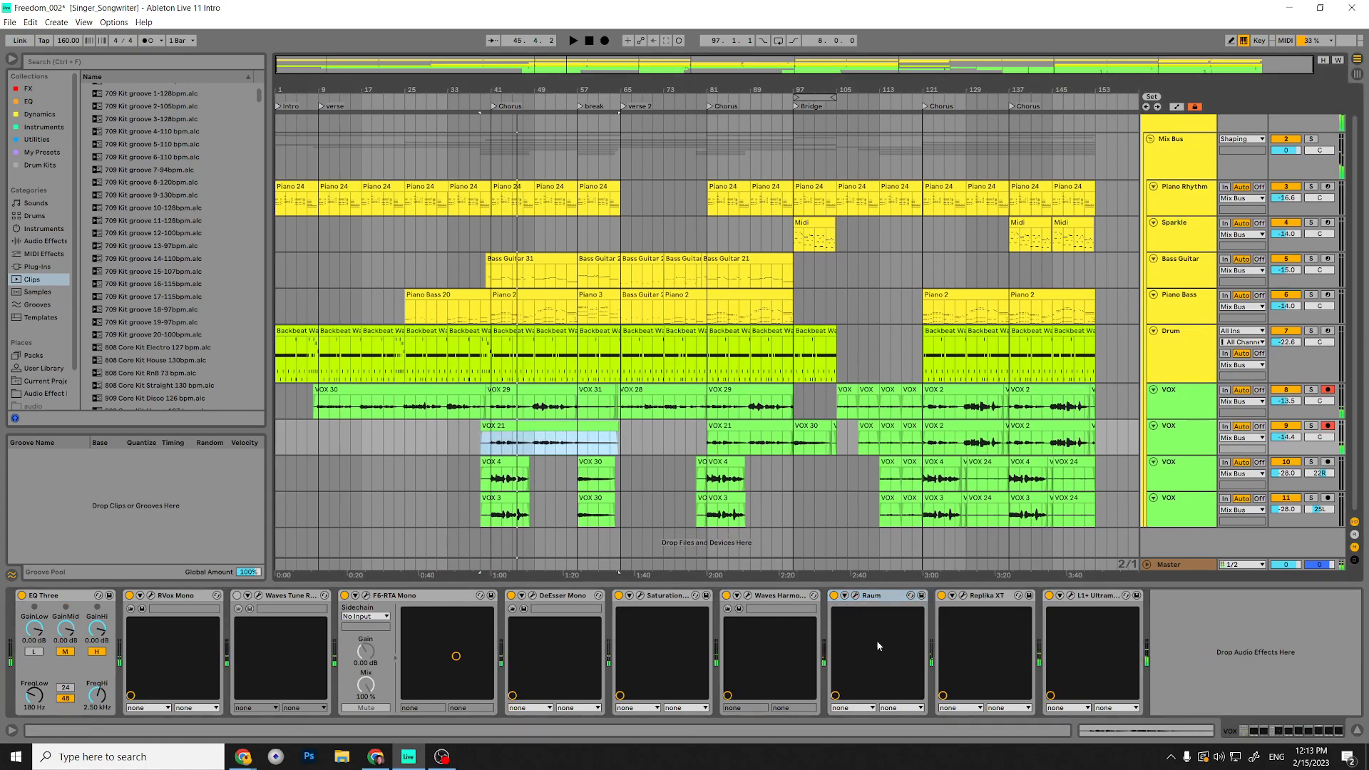
{"action": "left_click", "coordinate": [504, 469]}
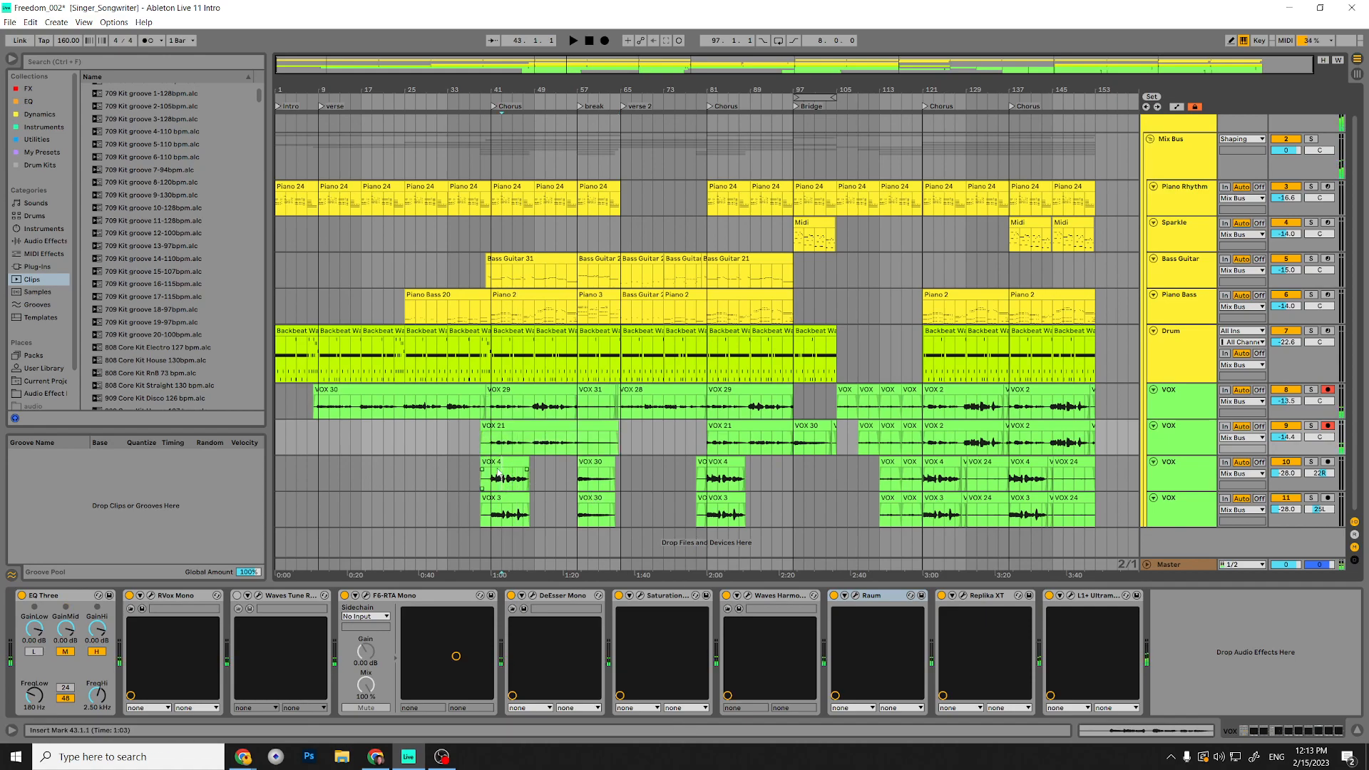
{"action": "left_click", "coordinate": [513, 424]}
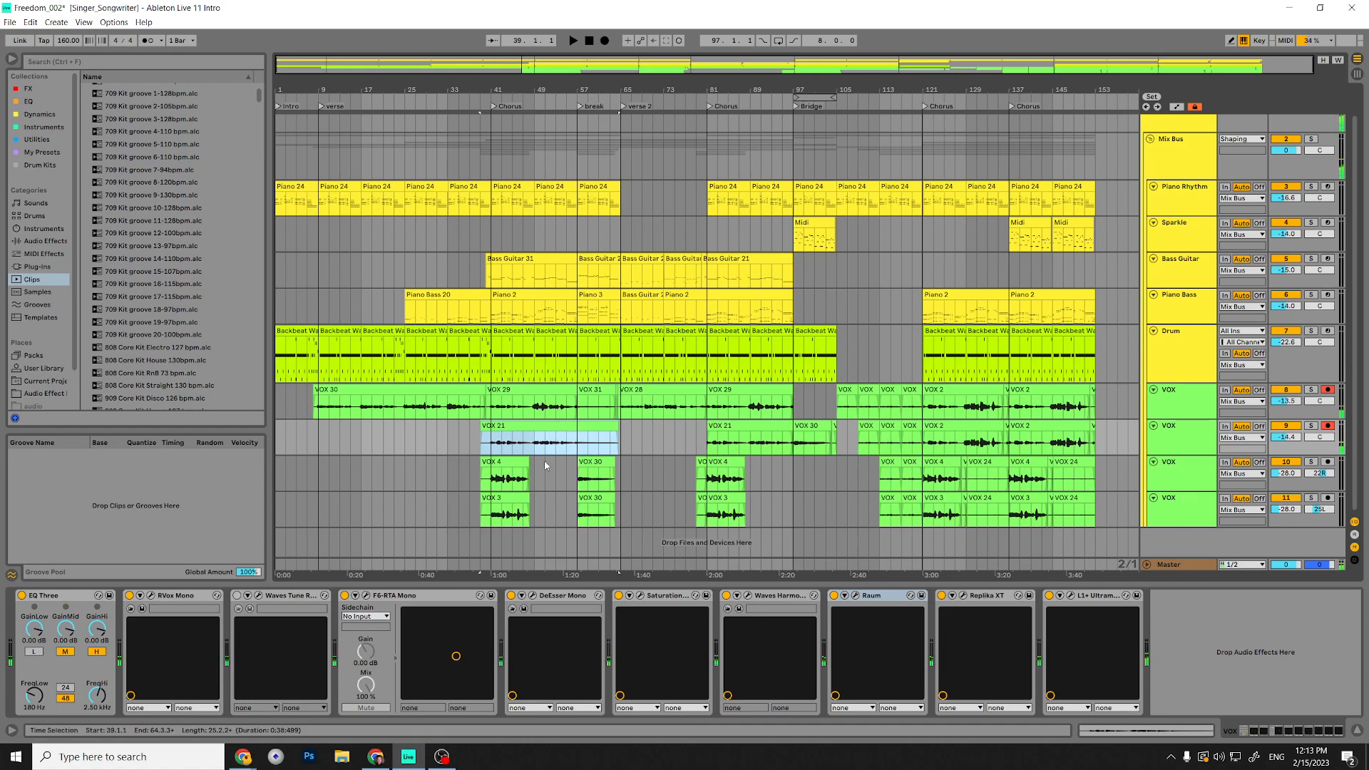
{"action": "left_click", "coordinate": [509, 462]}
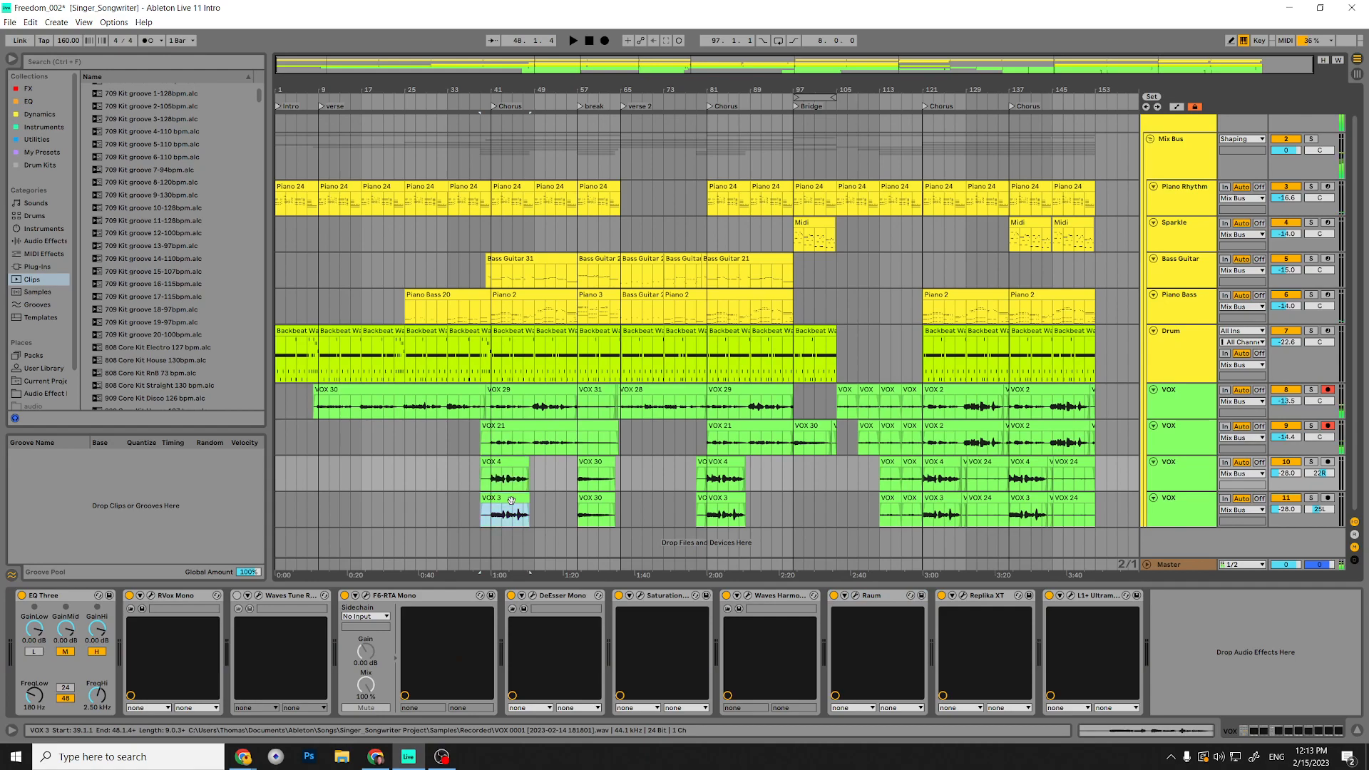
{"action": "left_click", "coordinate": [512, 498]}
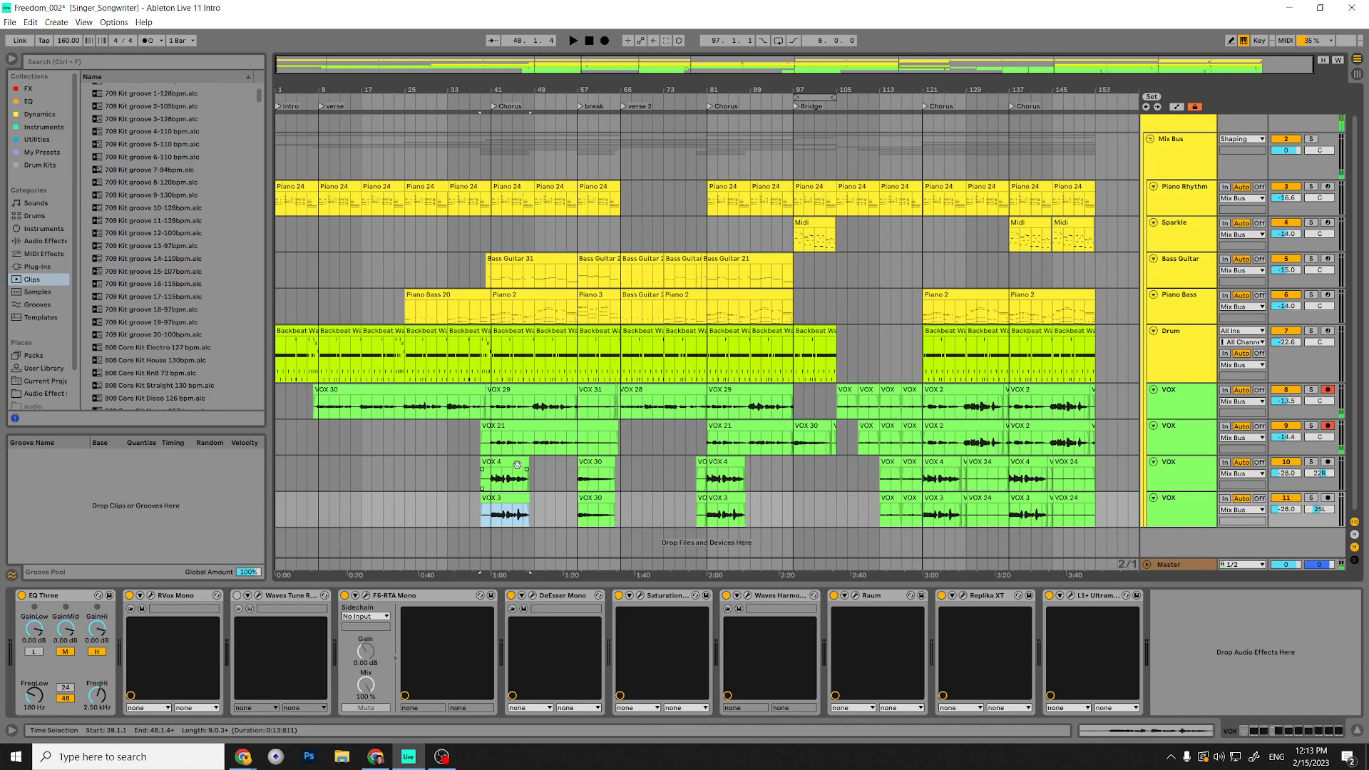
Play the first chorus from bar 41 and examine its VOX 3 and VOX 4 backing clips.
{"action": "left_click", "coordinate": [490, 522]}
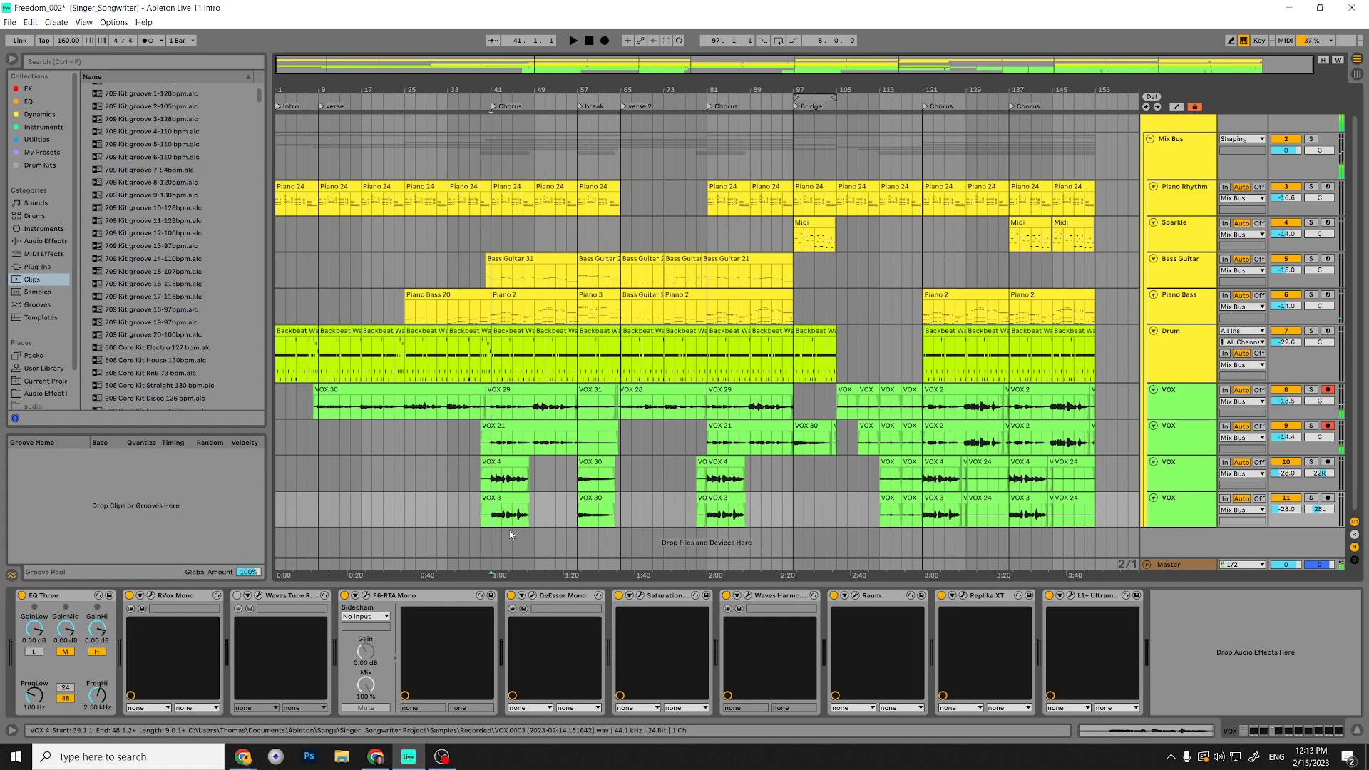
{"action": "key", "text": "space"}
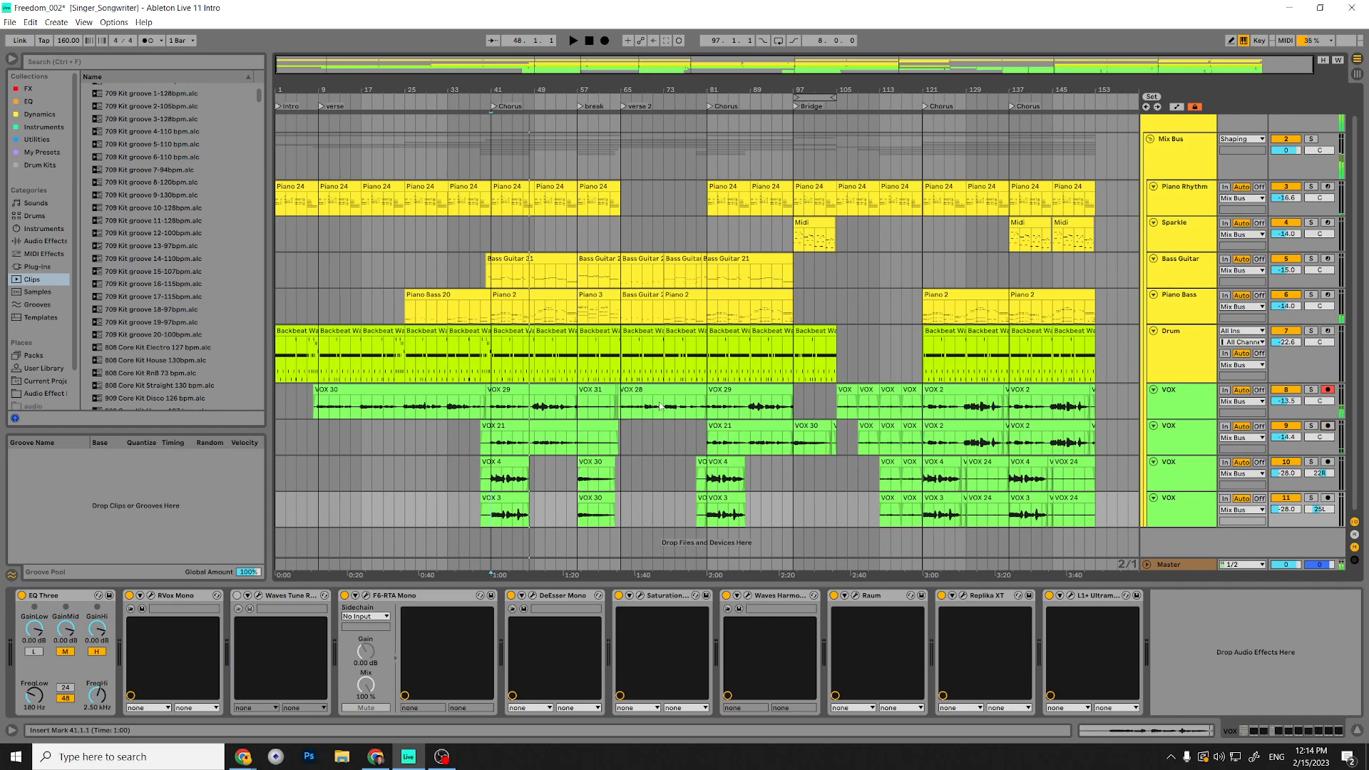
{"action": "left_click", "coordinate": [505, 497]}
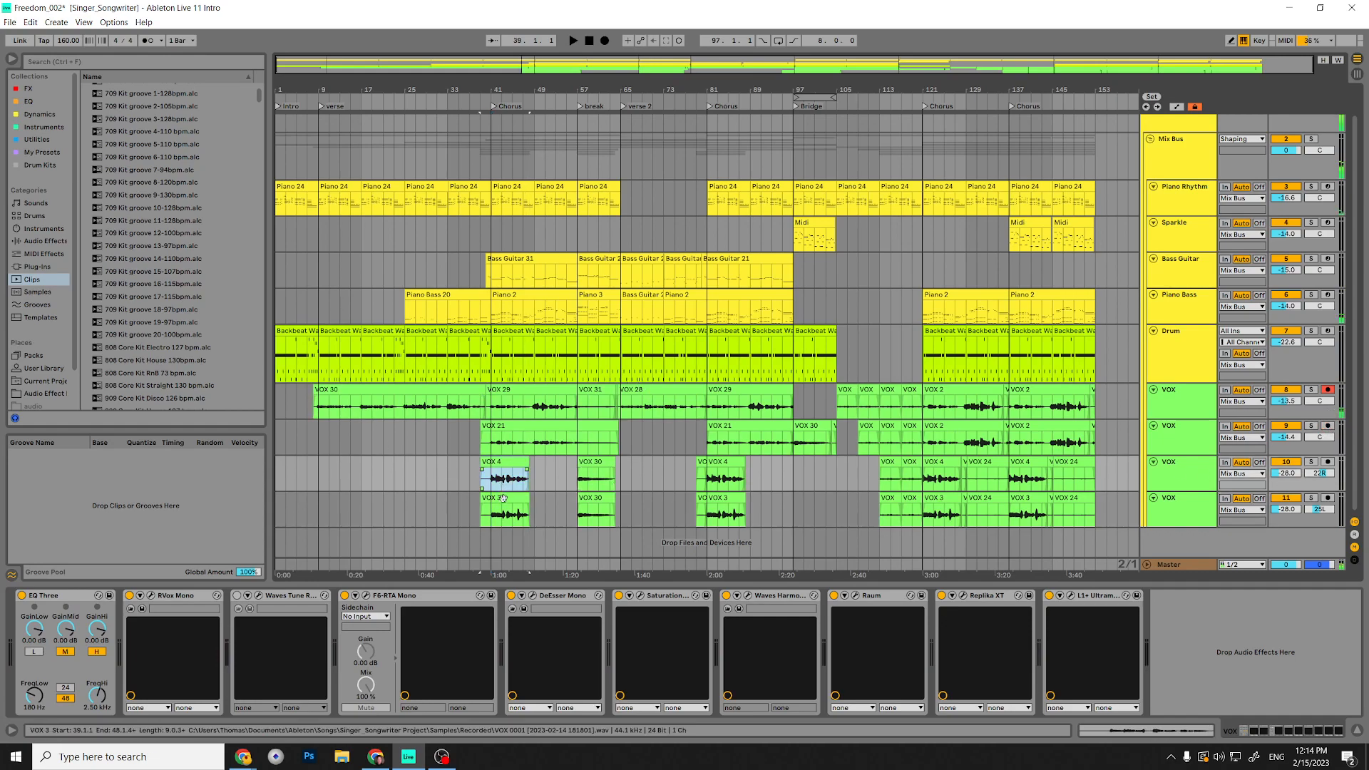
{"action": "left_click", "coordinate": [510, 465]}
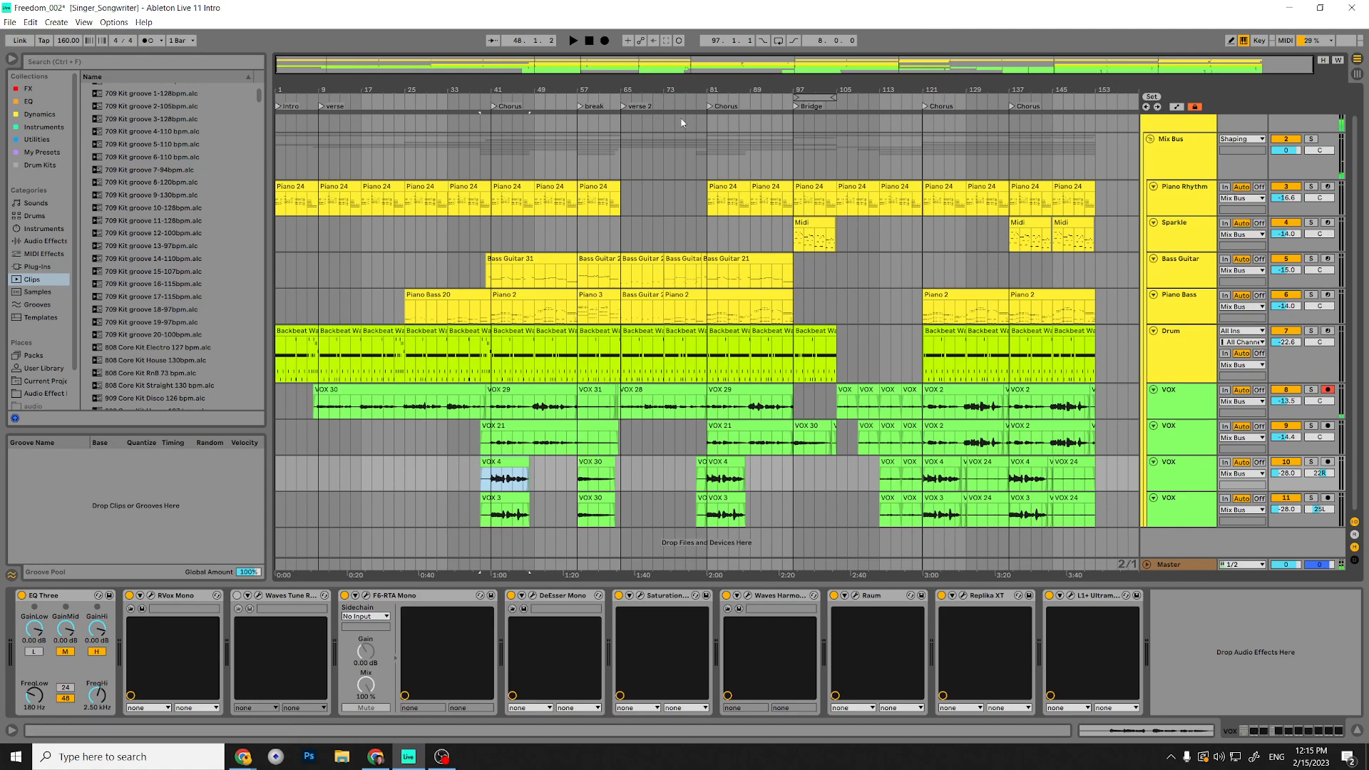
Audition the song from verse 2 at bar 65 and from bar 105 after the bridge.
{"action": "left_click", "coordinate": [620, 449]}
{"action": "key", "text": "space"}
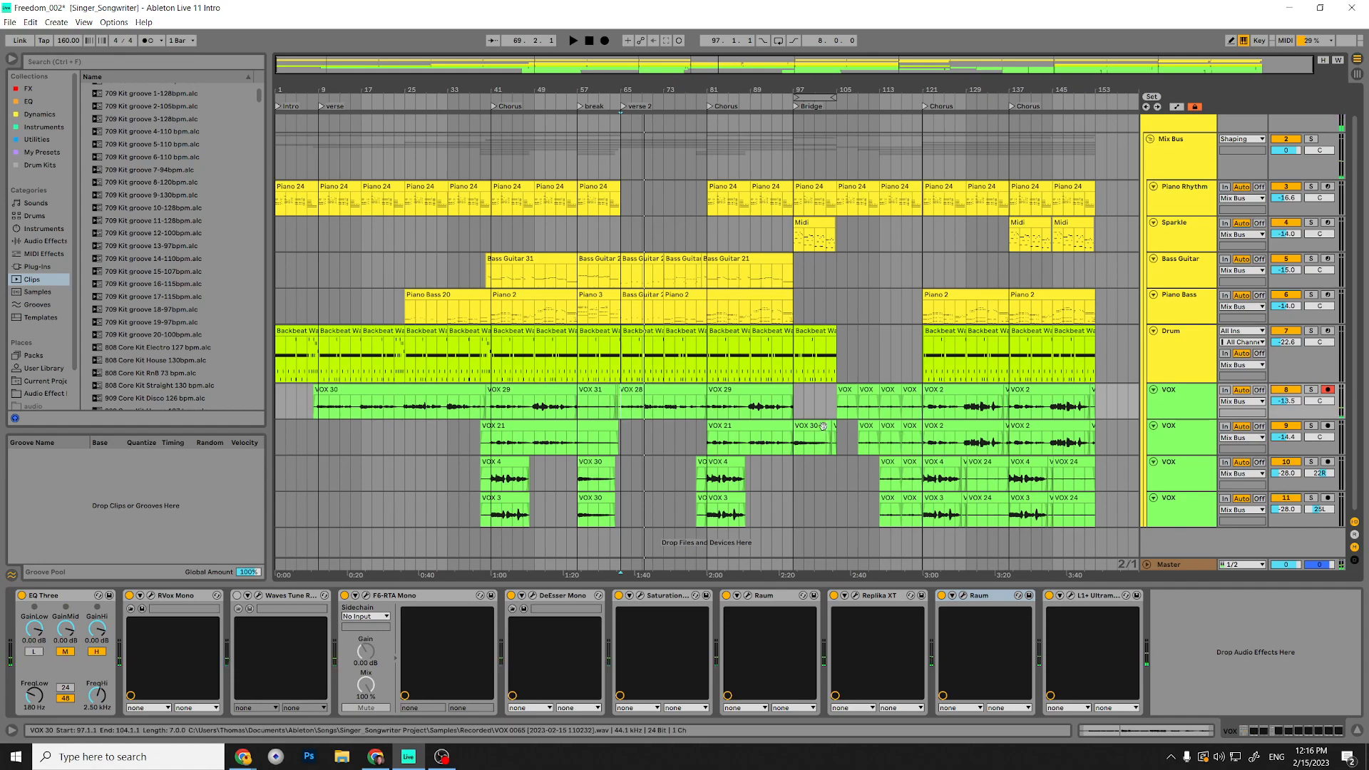
{"action": "left_click", "coordinate": [839, 472]}
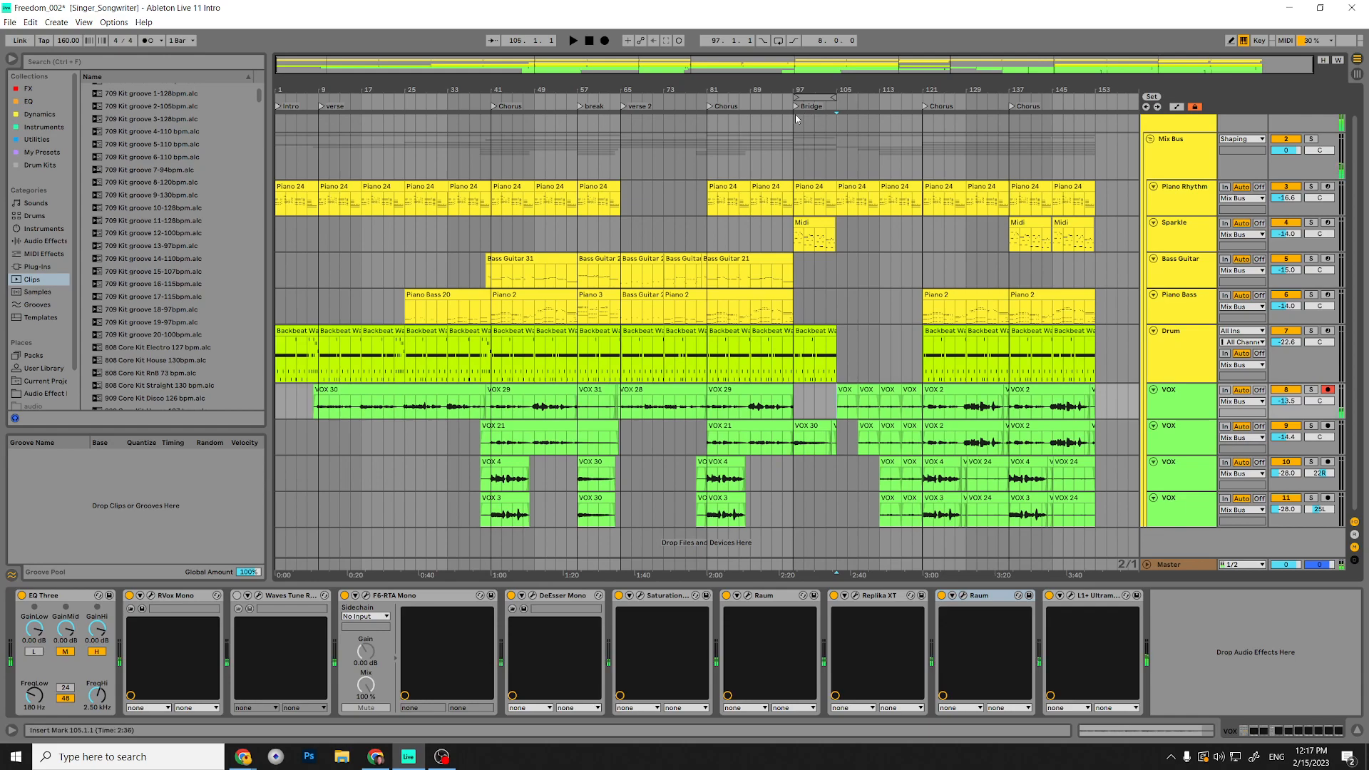
{"action": "key", "text": "space"}
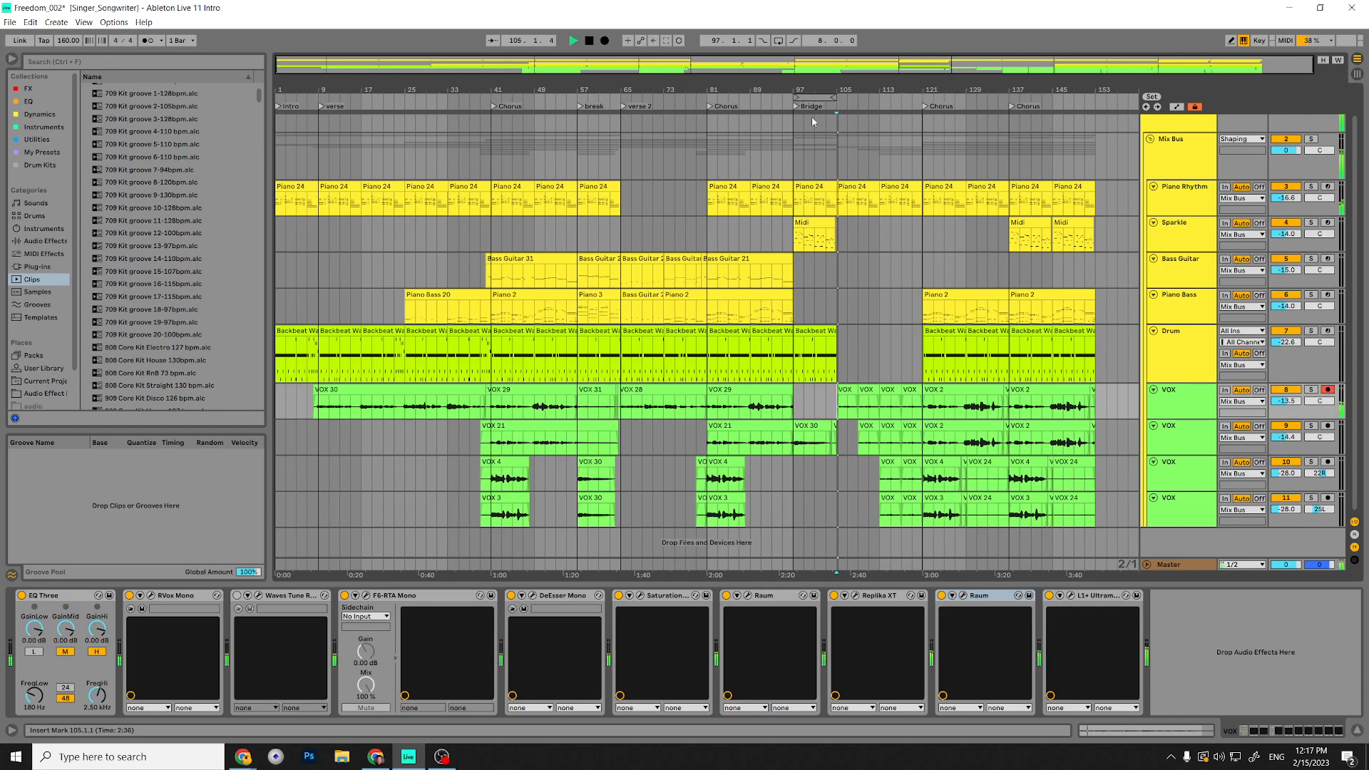
{"action": "key", "text": "space"}
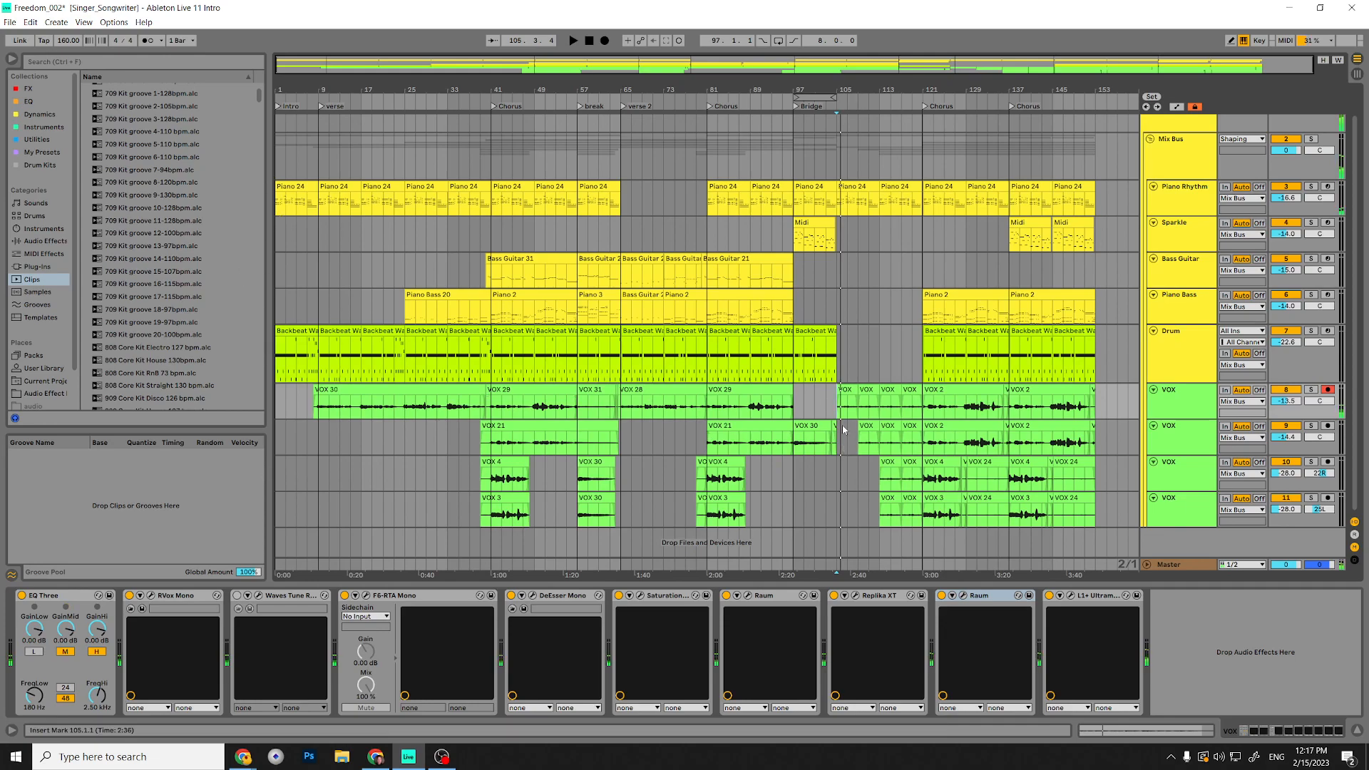
{"action": "key", "text": "space"}
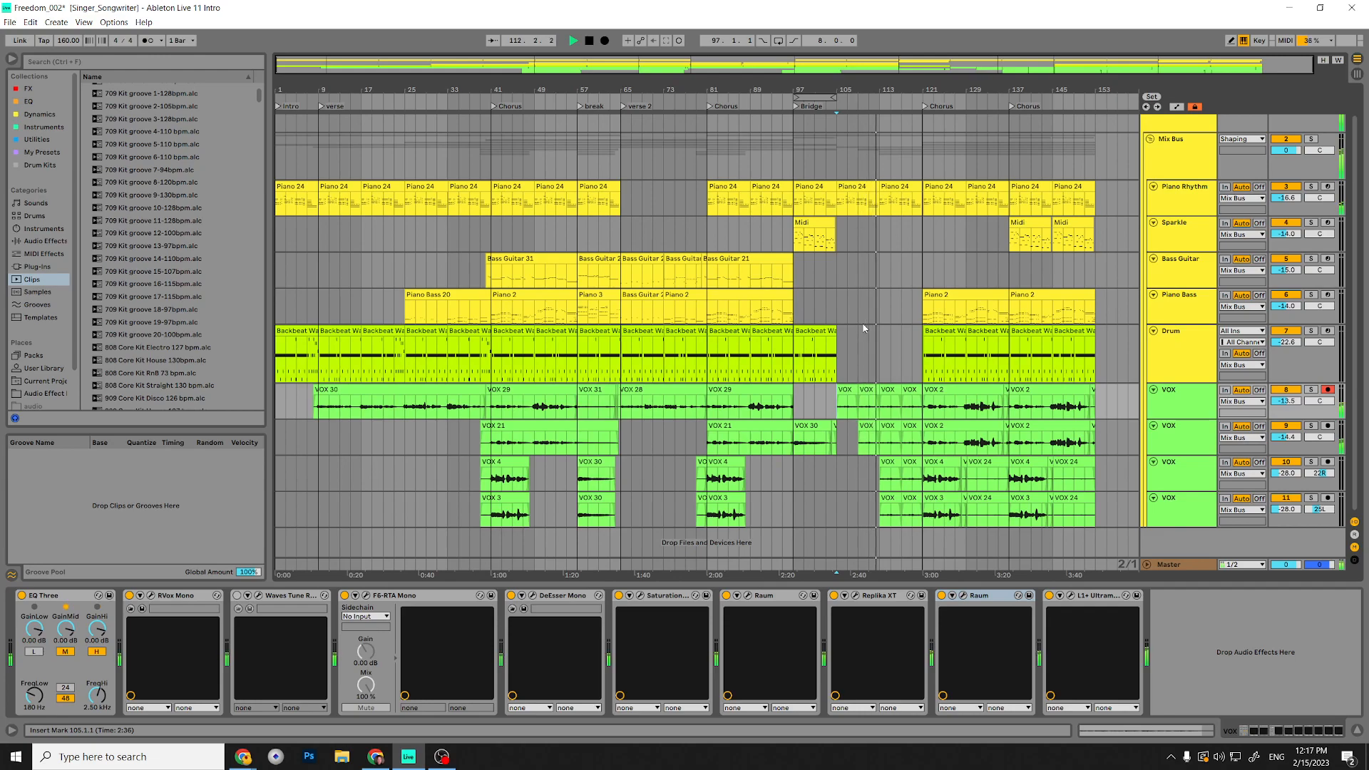
{"action": "key", "text": "space"}
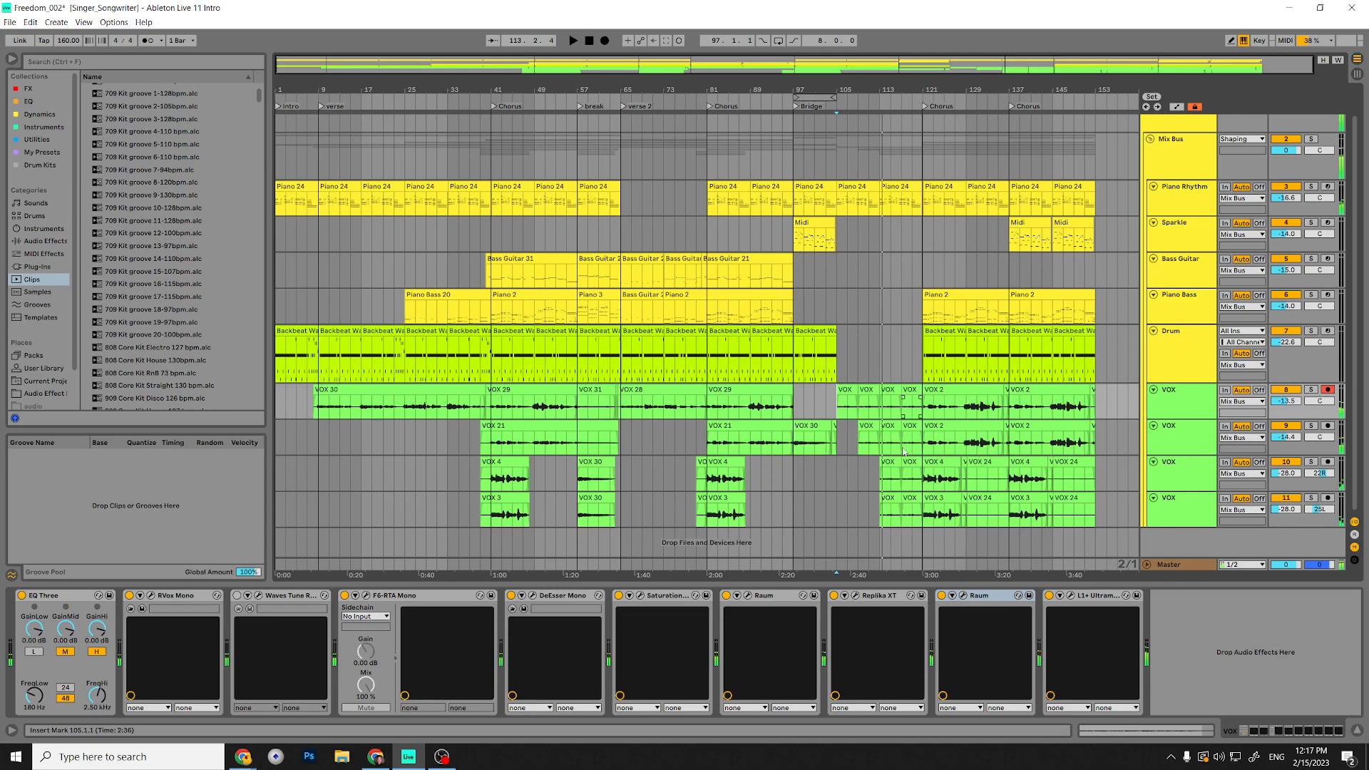
Compare the bar 113 backing clips on VOX tracks 10 and 11 and show their sample and pitch settings.
{"action": "left_click", "coordinate": [889, 463]}
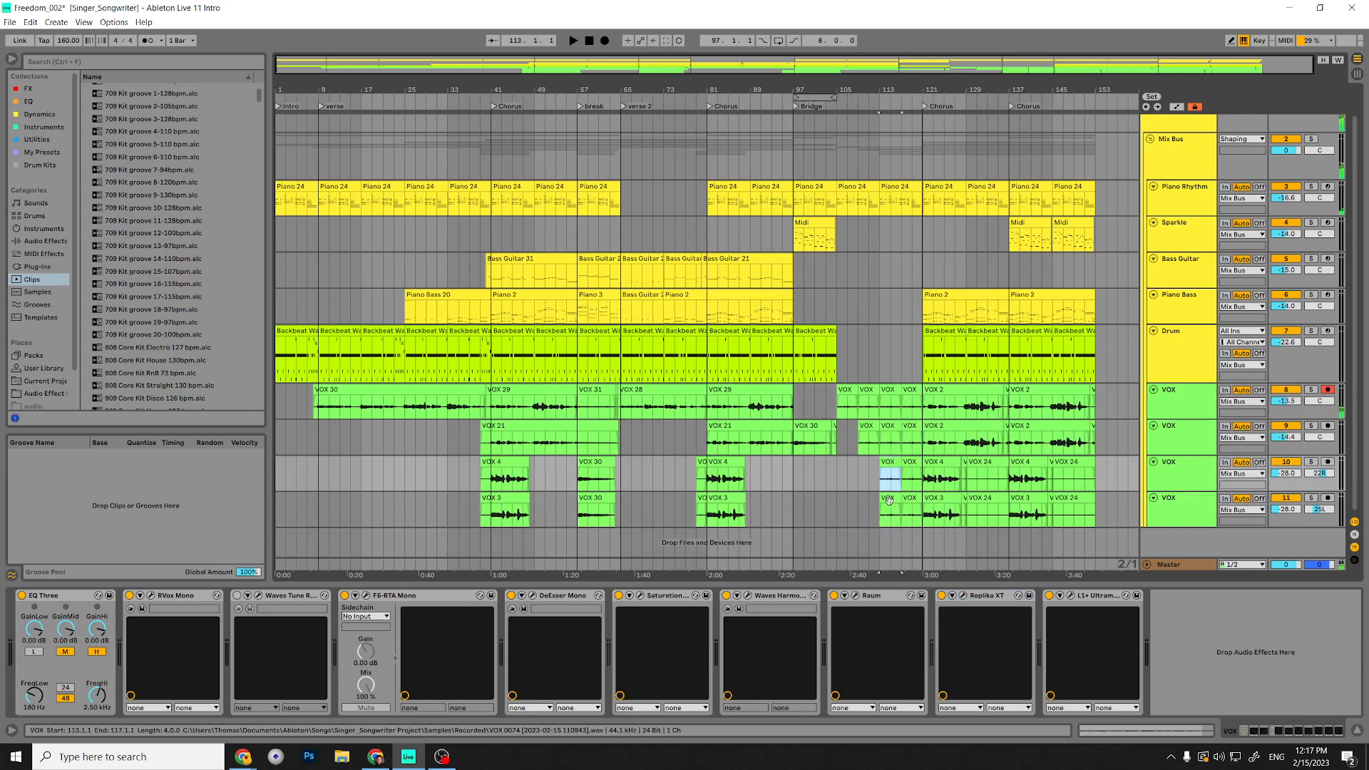
{"action": "key", "text": "Down"}
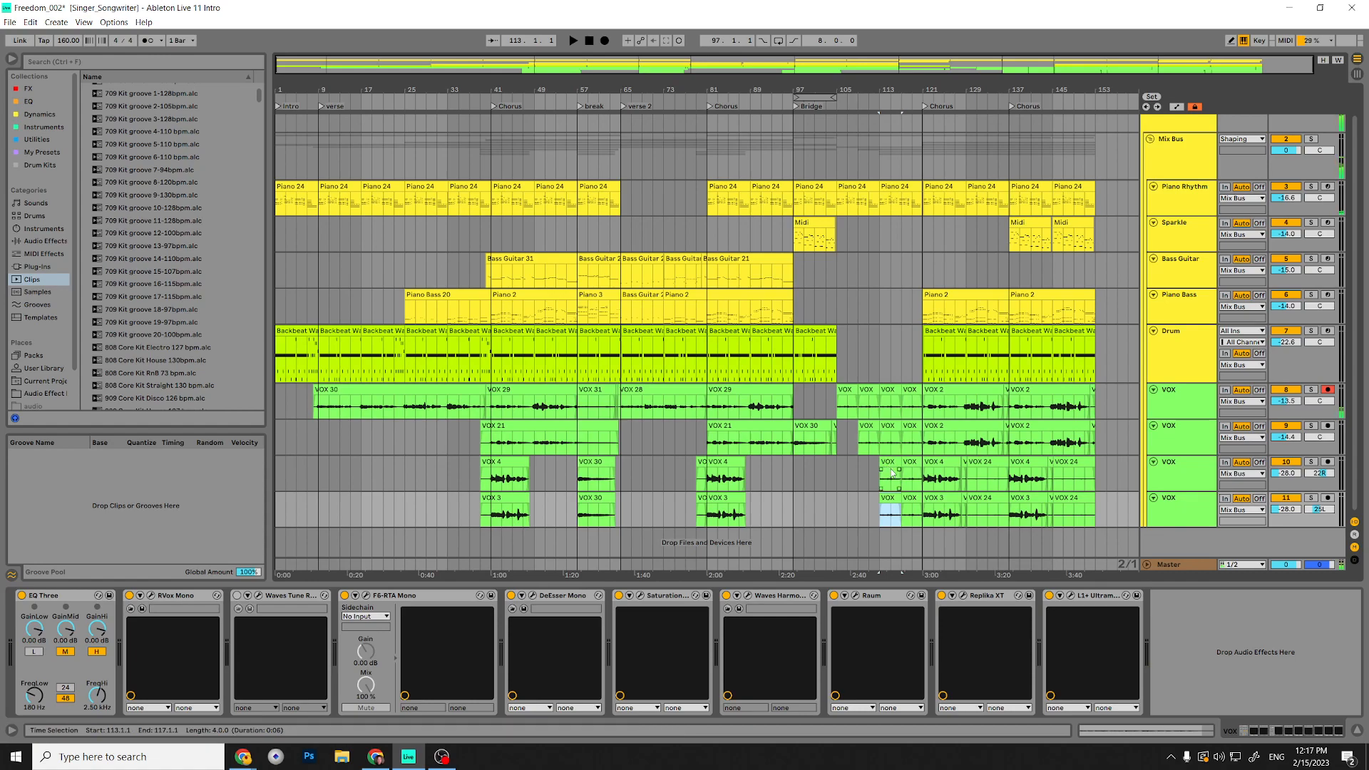
{"action": "left_click", "coordinate": [889, 467]}
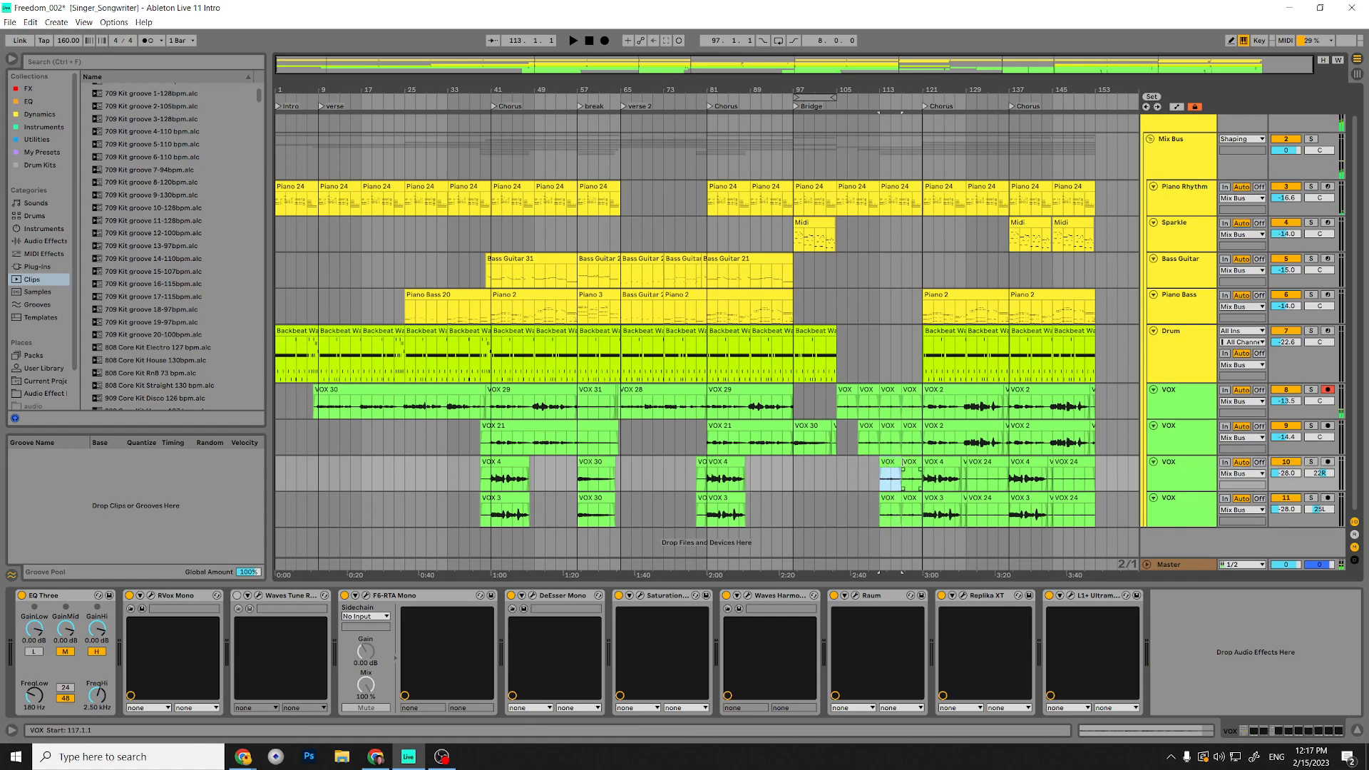
{"action": "left_click", "coordinate": [886, 501]}
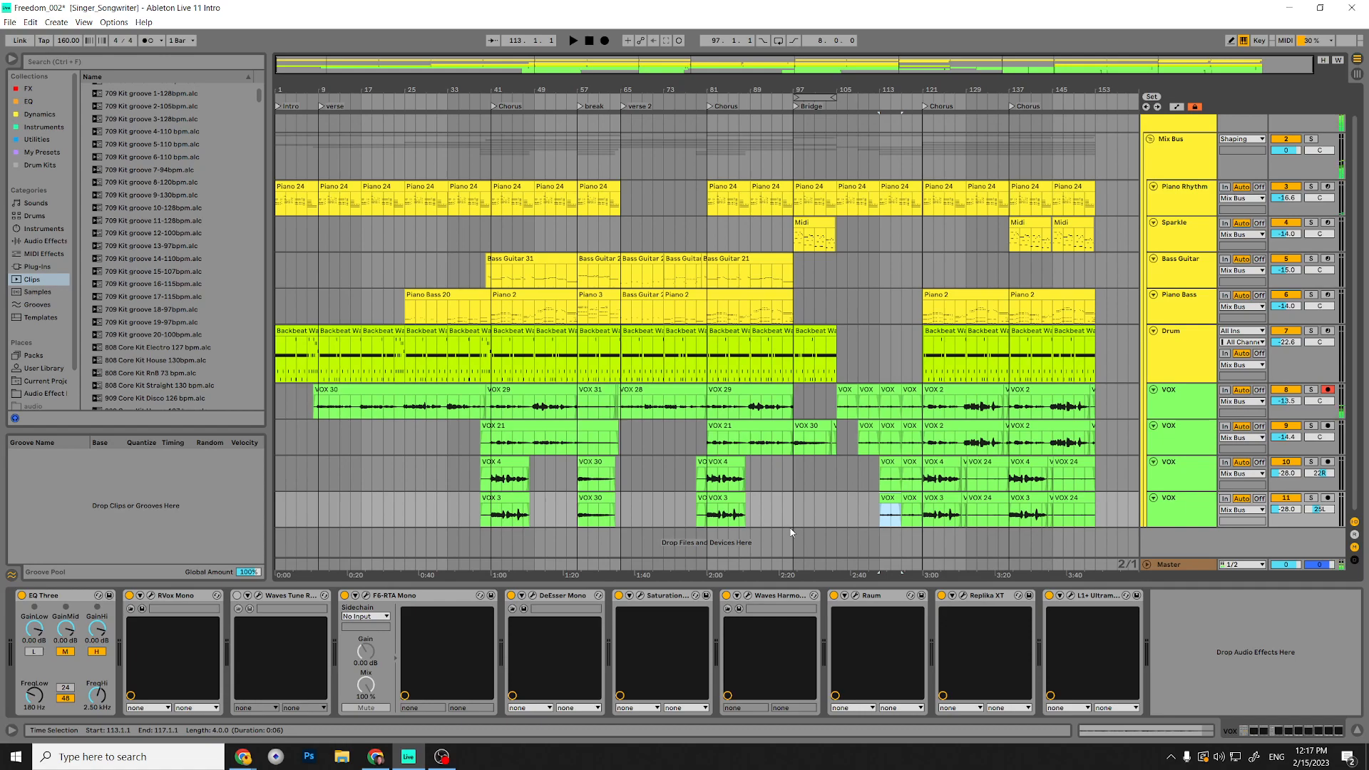
{"action": "double_click", "coordinate": [884, 497]}
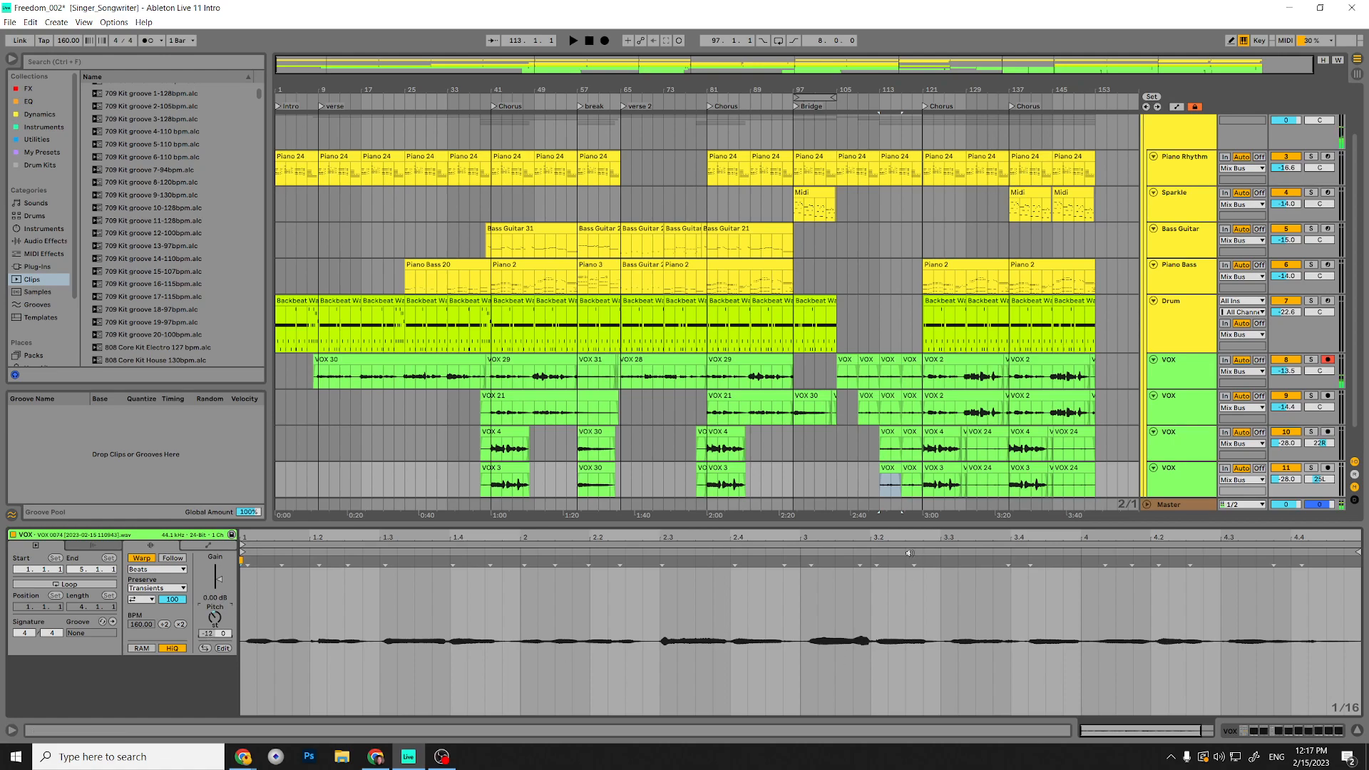
{"action": "left_click", "coordinate": [889, 442]}
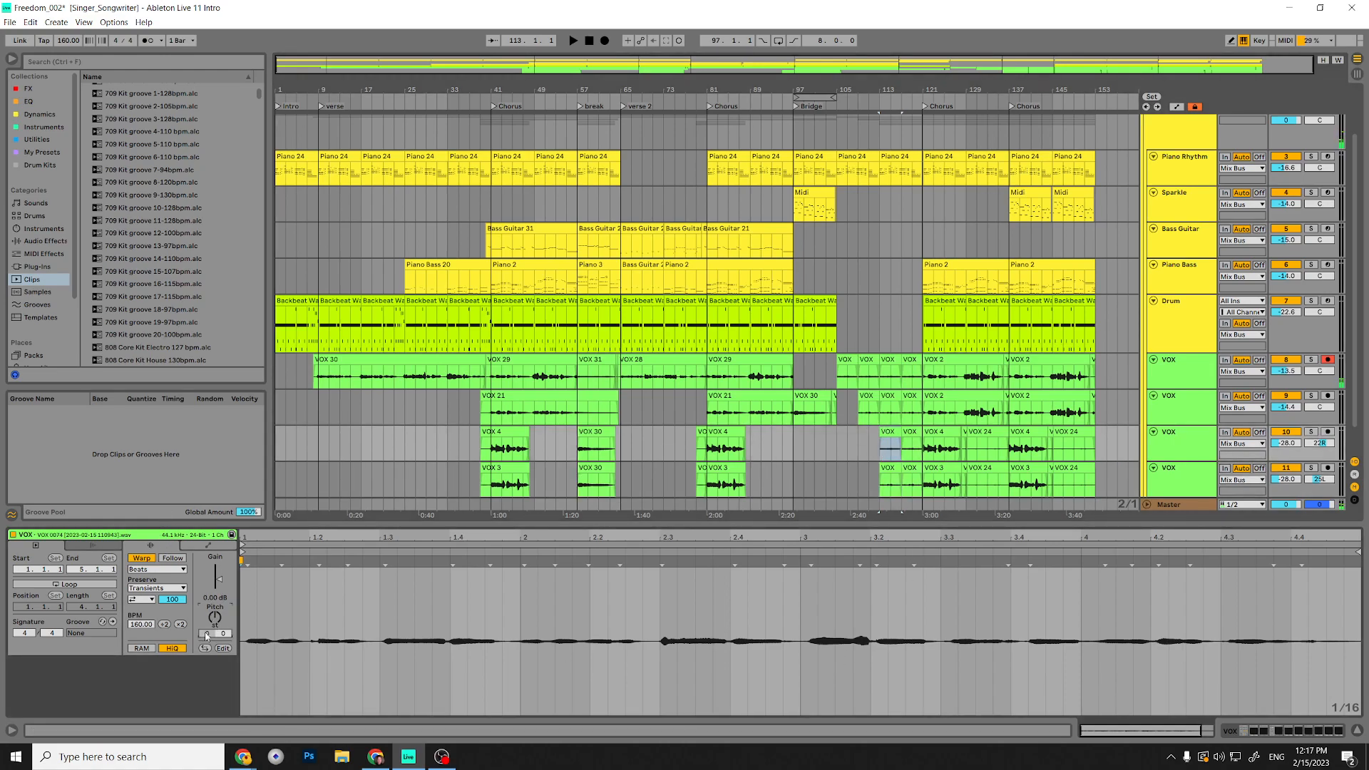
Audition the bar 113 backing vocals with VOX track 10 raised to -13.5 dB and VOX track 11 to -9.9 dB.
{"action": "key", "text": "space"}
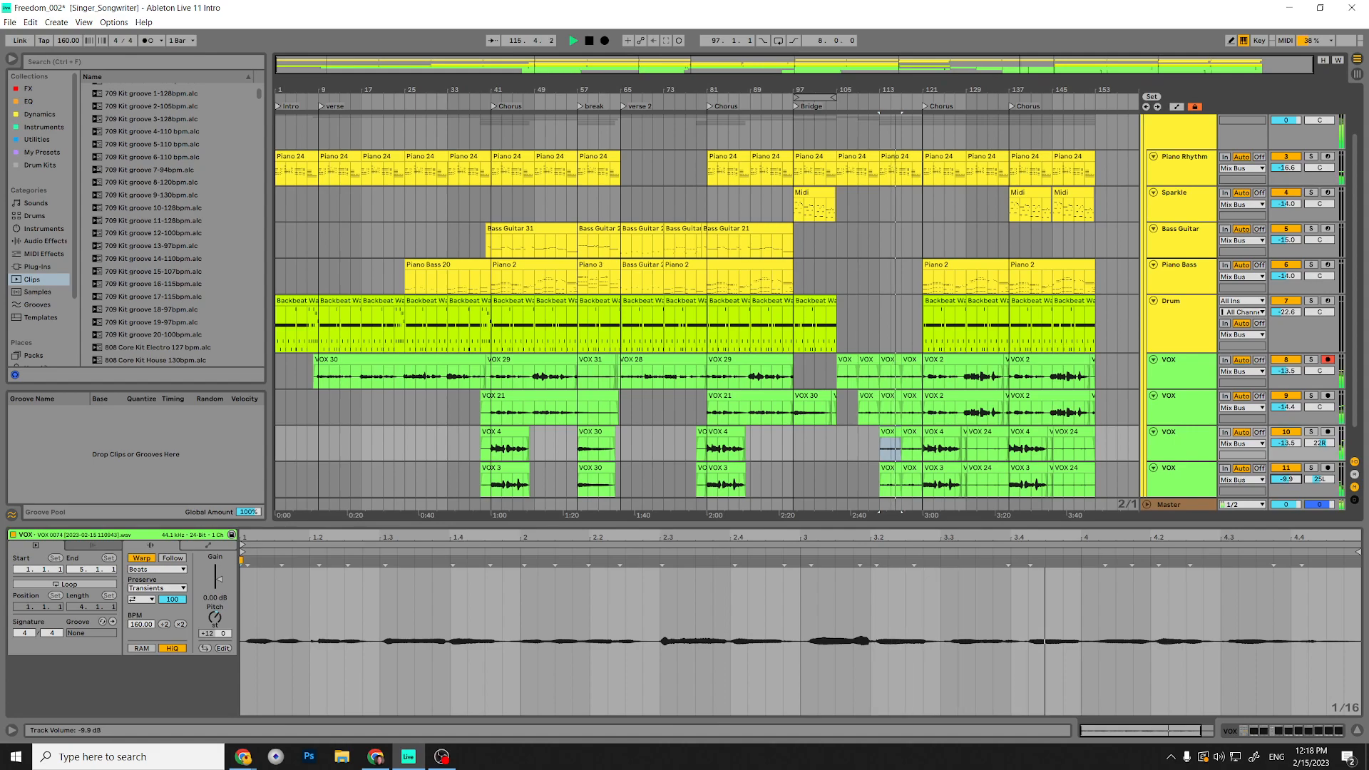
{"action": "key", "text": "space"}
{"action": "key", "text": "space"}
{"action": "key", "text": "space"}
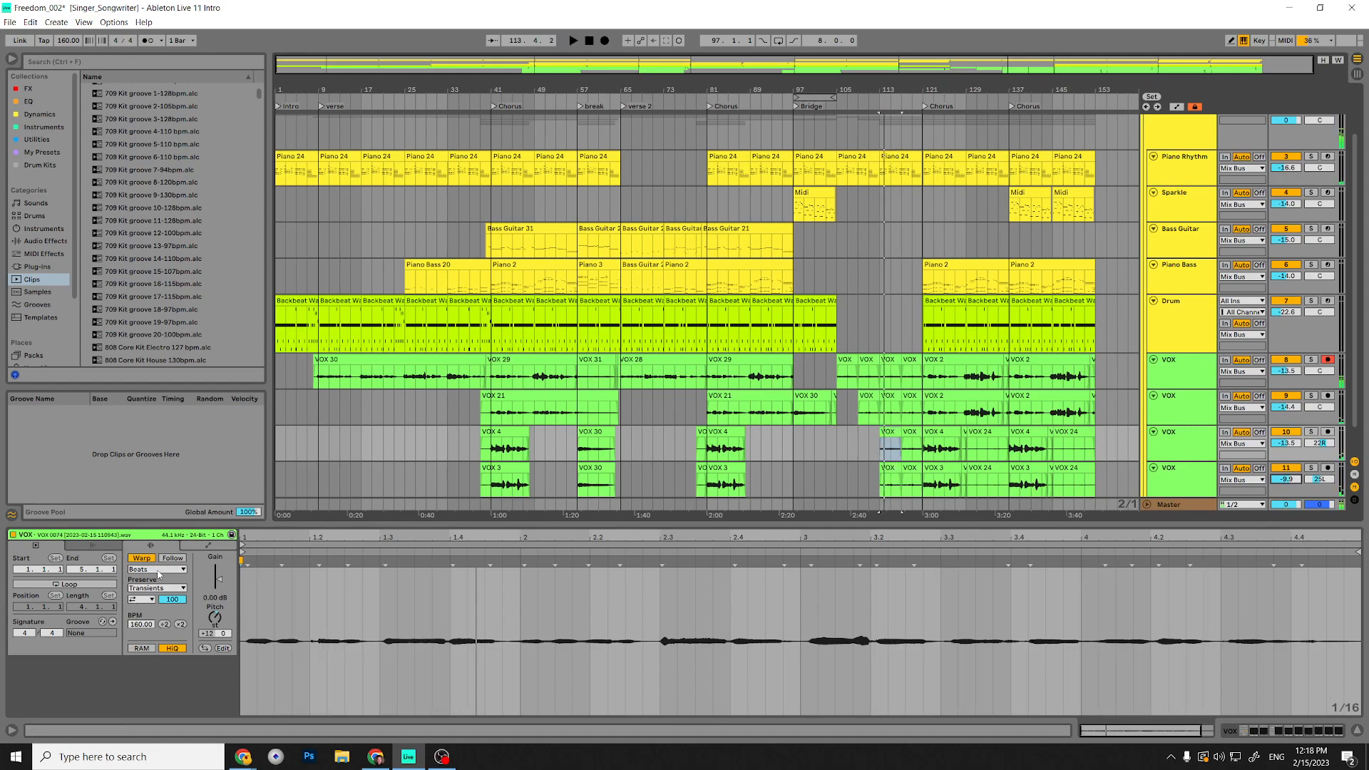
Set the warp mode of the bar 113 clips on VOX tracks 10 and 11 to Pro.
{"action": "left_click", "coordinate": [158, 571]}
{"action": "left_click", "coordinate": [149, 631]}
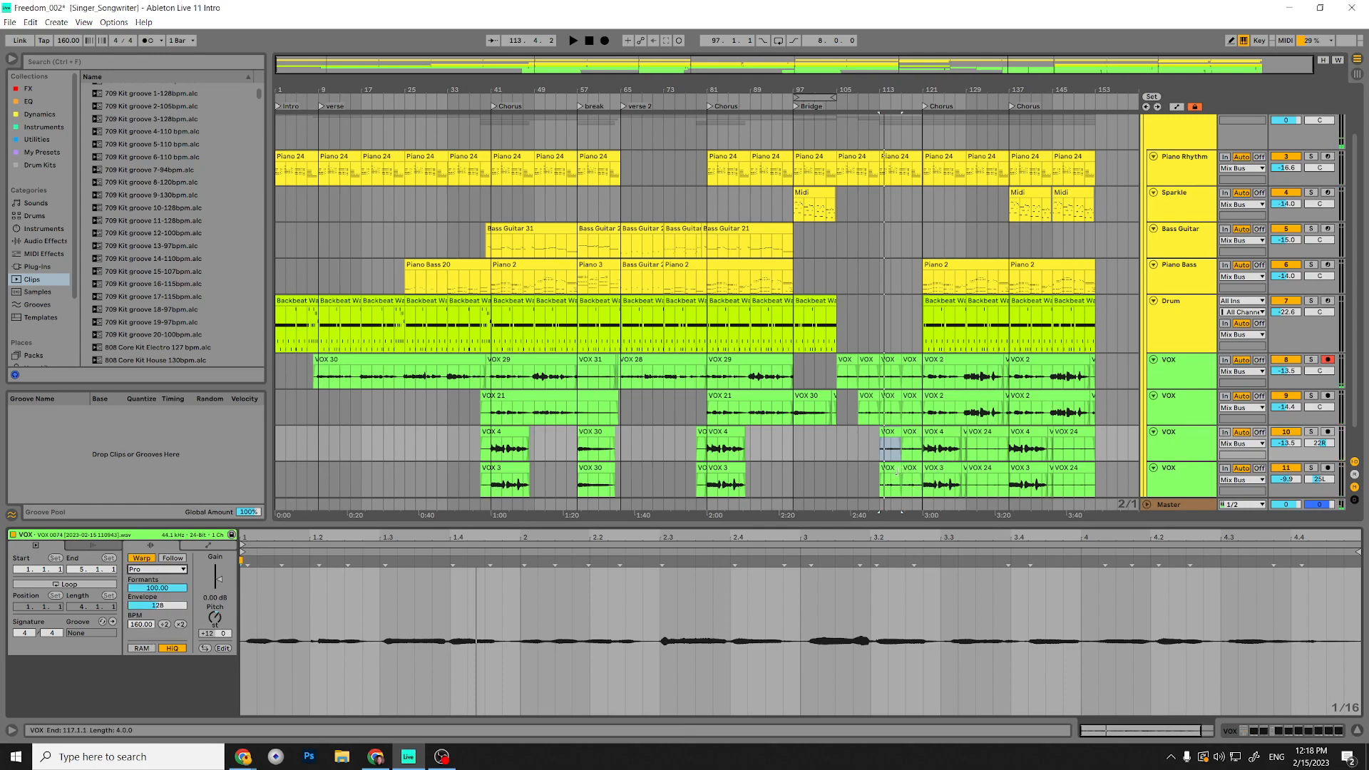
{"action": "left_click", "coordinate": [889, 468]}
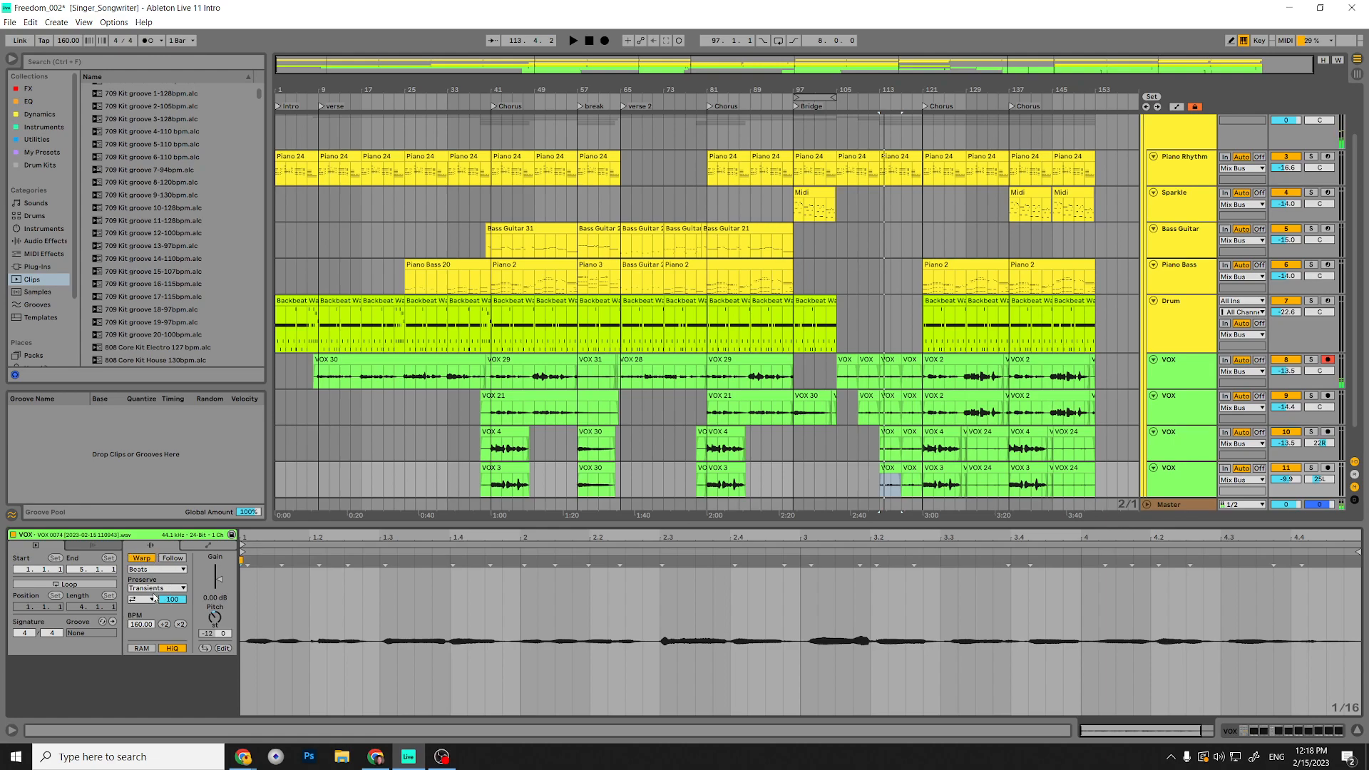
{"action": "left_click", "coordinate": [149, 589]}
{"action": "left_click", "coordinate": [149, 590]}
{"action": "left_click", "coordinate": [150, 571]}
{"action": "left_click", "coordinate": [149, 630]}
Audition the bar 113 backing vocals while setting VOX track 10 to -20 dB and VOX track 11 to -2 dB.
{"action": "key", "text": "space"}
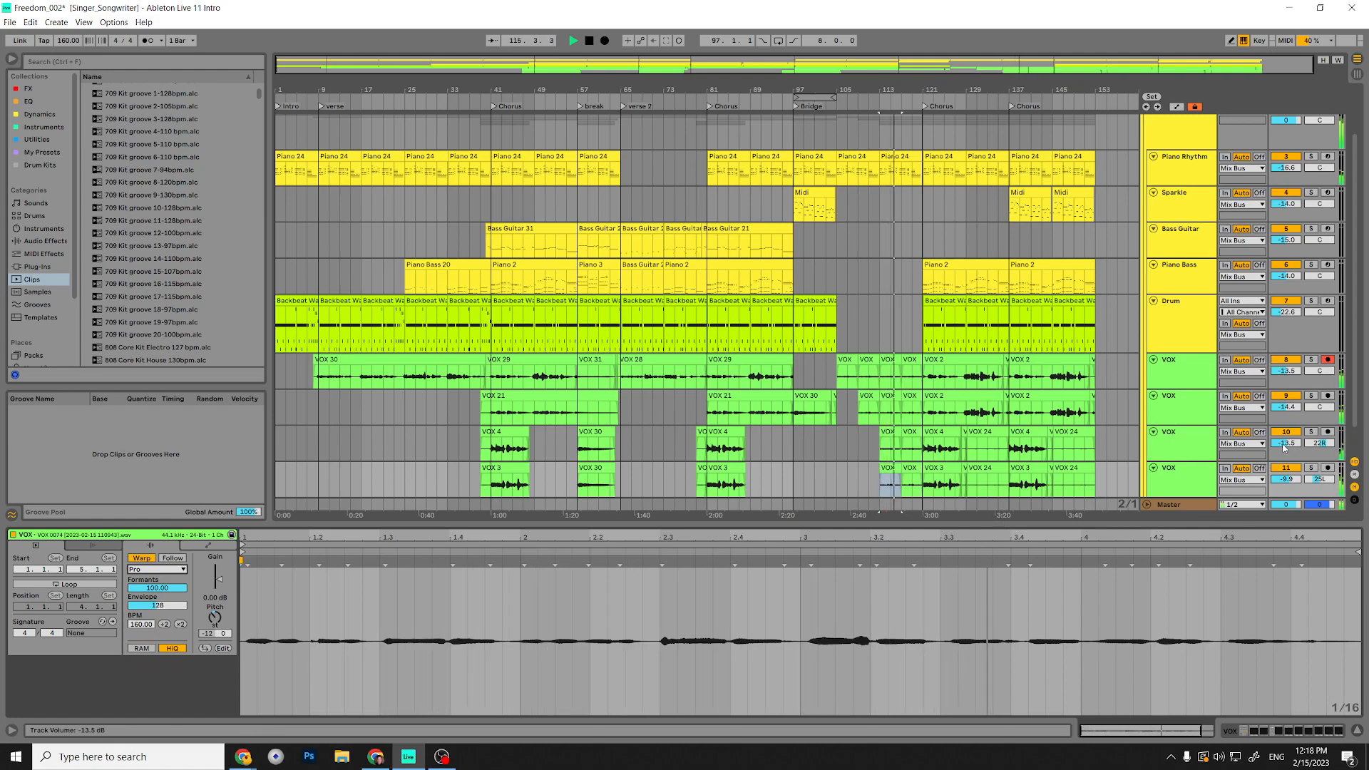
{"action": "key", "text": "space"}
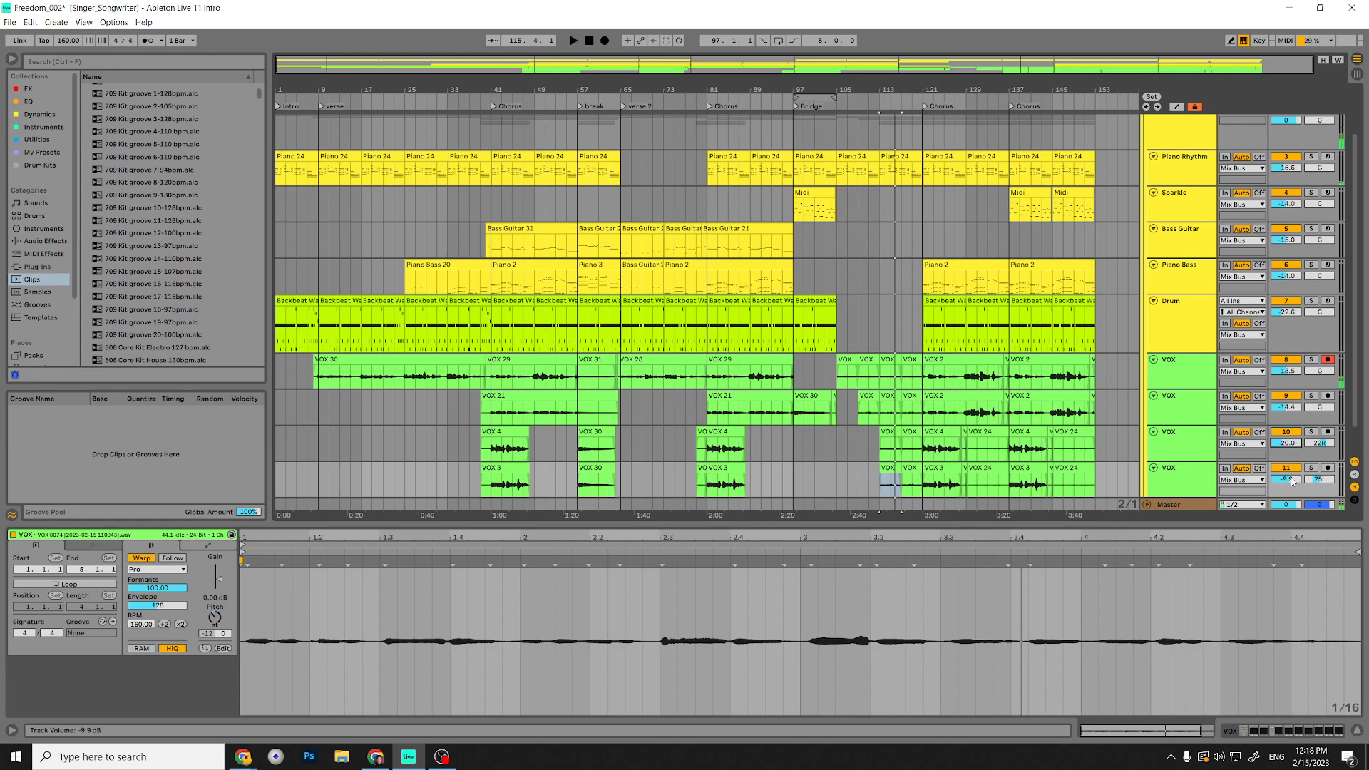
{"action": "key", "text": "Return"}
{"action": "key", "text": "space"}
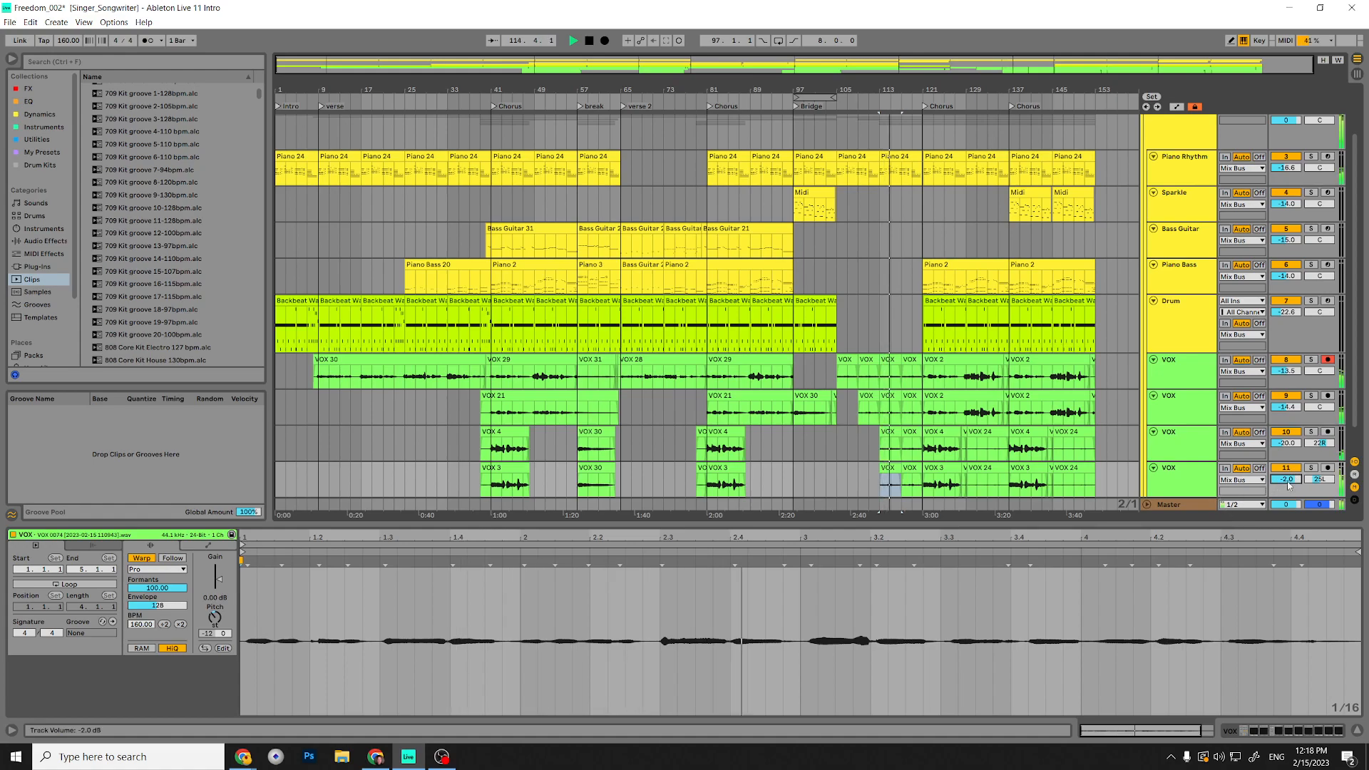
Reset the volumes of VOX tracks 10 and 11 to 0 dB while auditioning the backing vocals.
{"action": "key", "text": "space"}
{"action": "left_click_drag", "start_coordinate": [1289, 443], "coordinate": [1289, 419]}
{"action": "double_click", "coordinate": [1287, 445]}
{"action": "key", "text": "space"}
{"action": "key", "text": "space"}
{"action": "left_click_drag", "start_coordinate": [1288, 480], "coordinate": [1288, 502]}
{"action": "double_click", "coordinate": [1282, 482]}
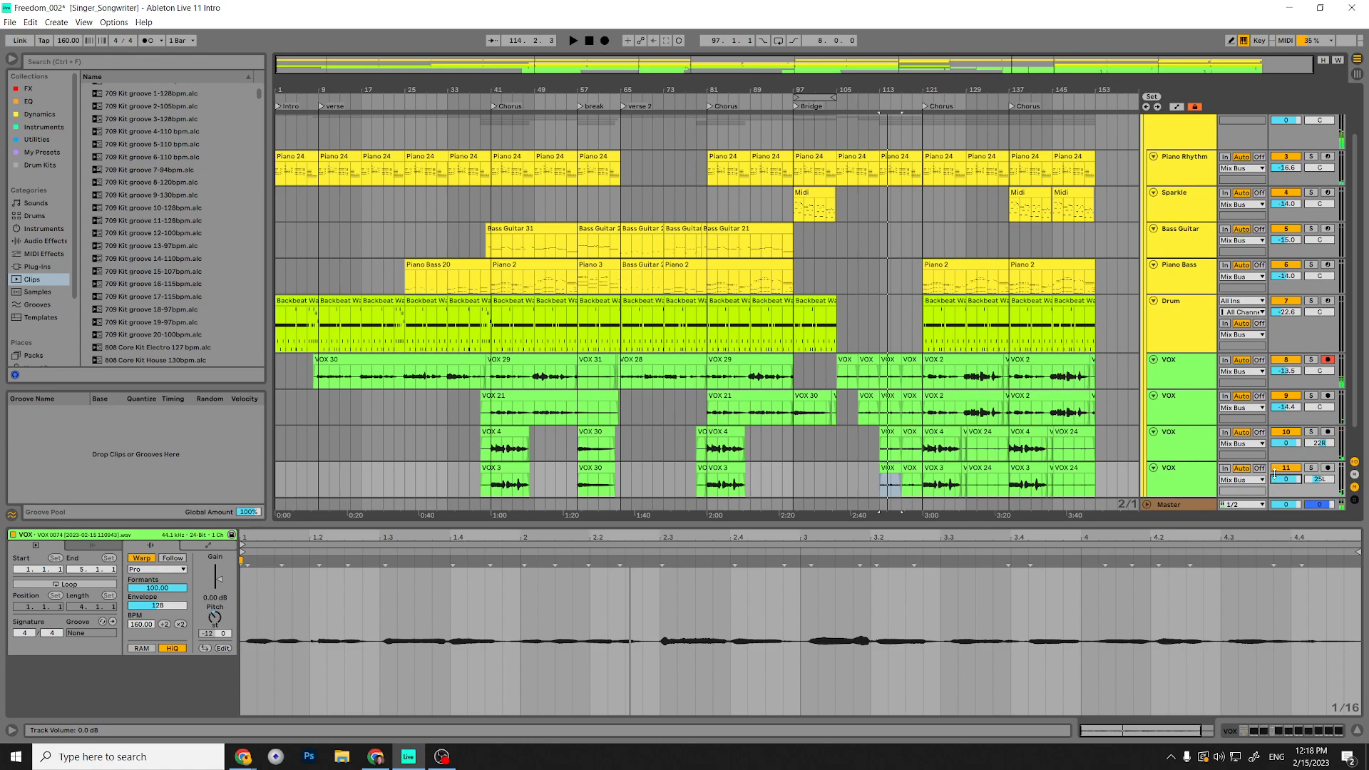
Set the volumes of VOX tracks 10 and 11 to -20 dB and play from bar 113.
{"action": "left_click", "coordinate": [1289, 444]}
{"action": "key", "text": "Return"}
{"action": "left_click", "coordinate": [1291, 483]}
{"action": "type", "text": "-20"}
{"action": "key", "text": "Return"}
{"action": "key", "text": "space"}
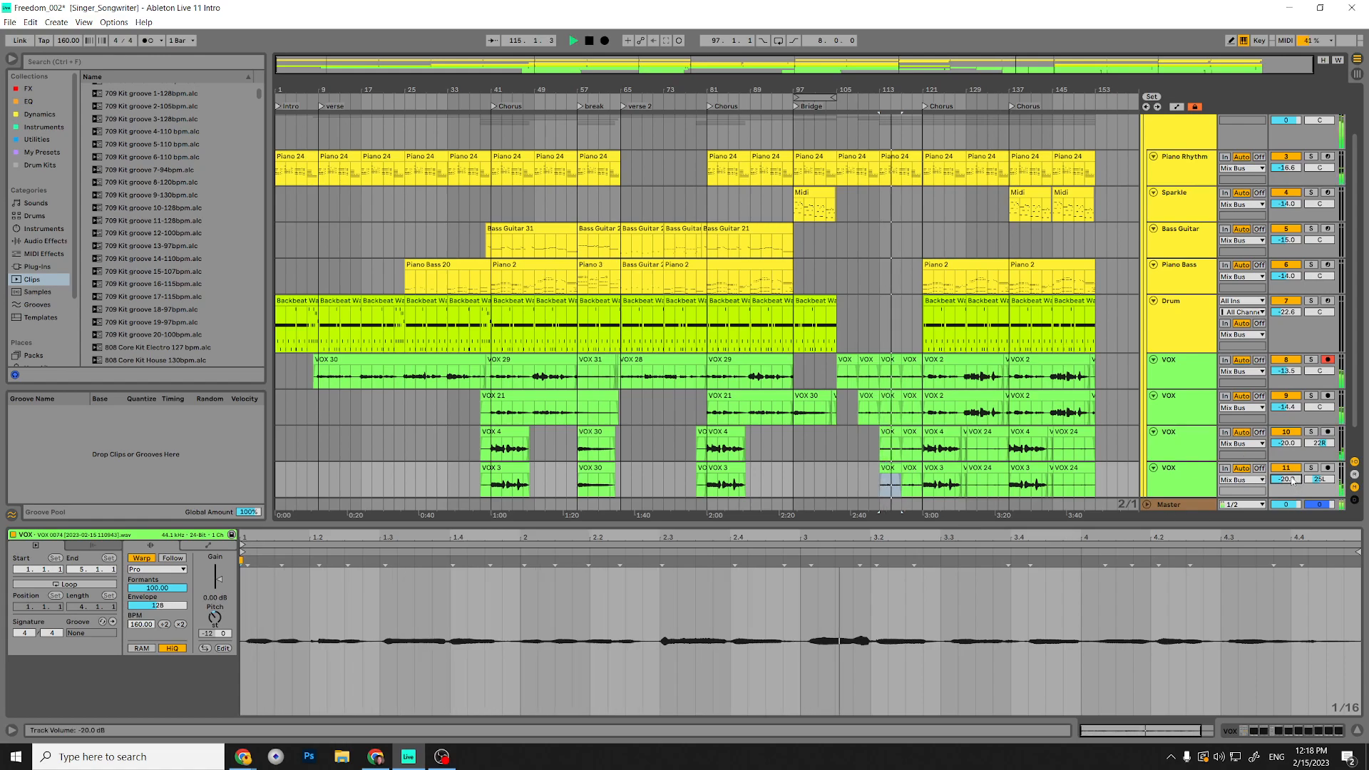
Set VOX track 10's volume to -28 dB and VOX track 11's to -15.4 dB, and audition the balance.
{"action": "left_click_drag", "start_coordinate": [1293, 479], "coordinate": [1293, 468]}
{"action": "key", "text": "space"}
{"action": "key", "text": "space"}
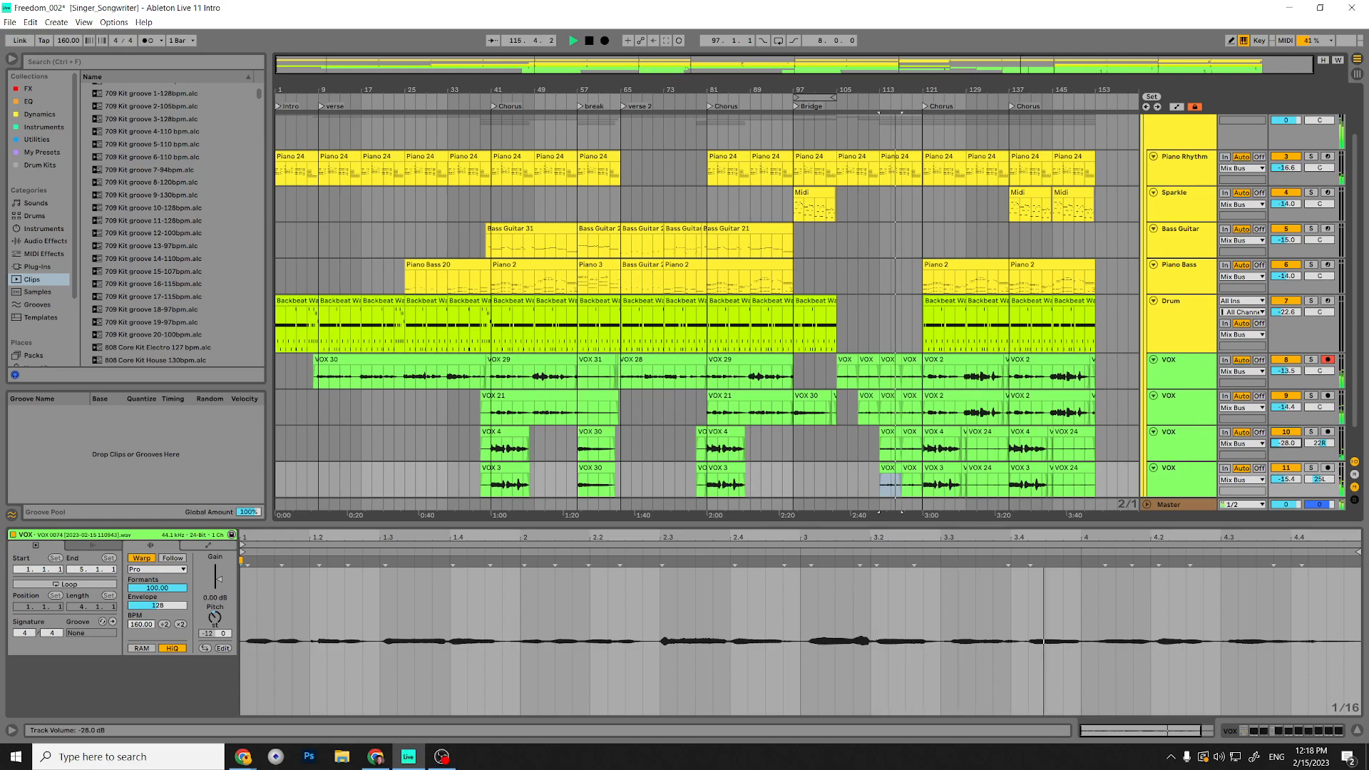
{"action": "key", "text": "space"}
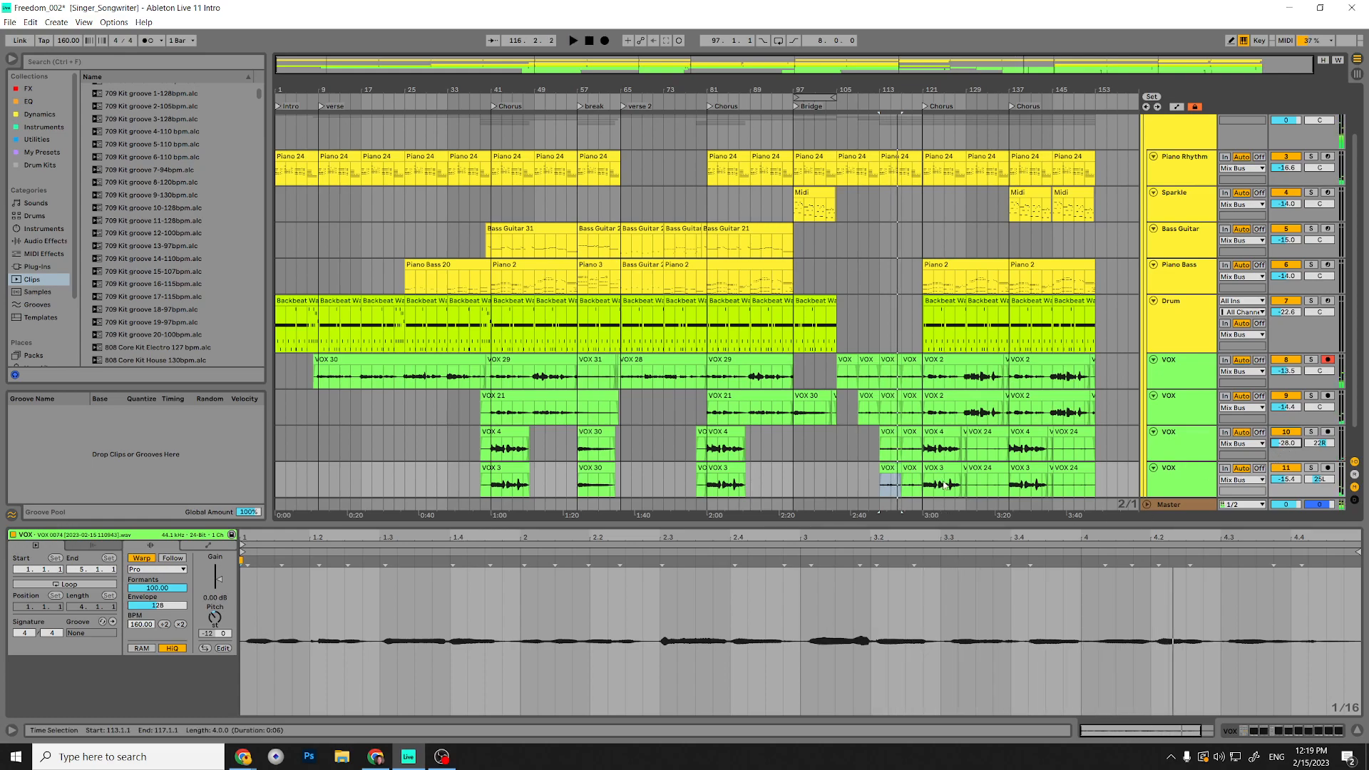
Reduce the clip view's height to show more of the arrangement and select VOX track 10's clip at bar 113.
{"action": "left_click_drag", "start_coordinate": [937, 523], "coordinate": [939, 583]}
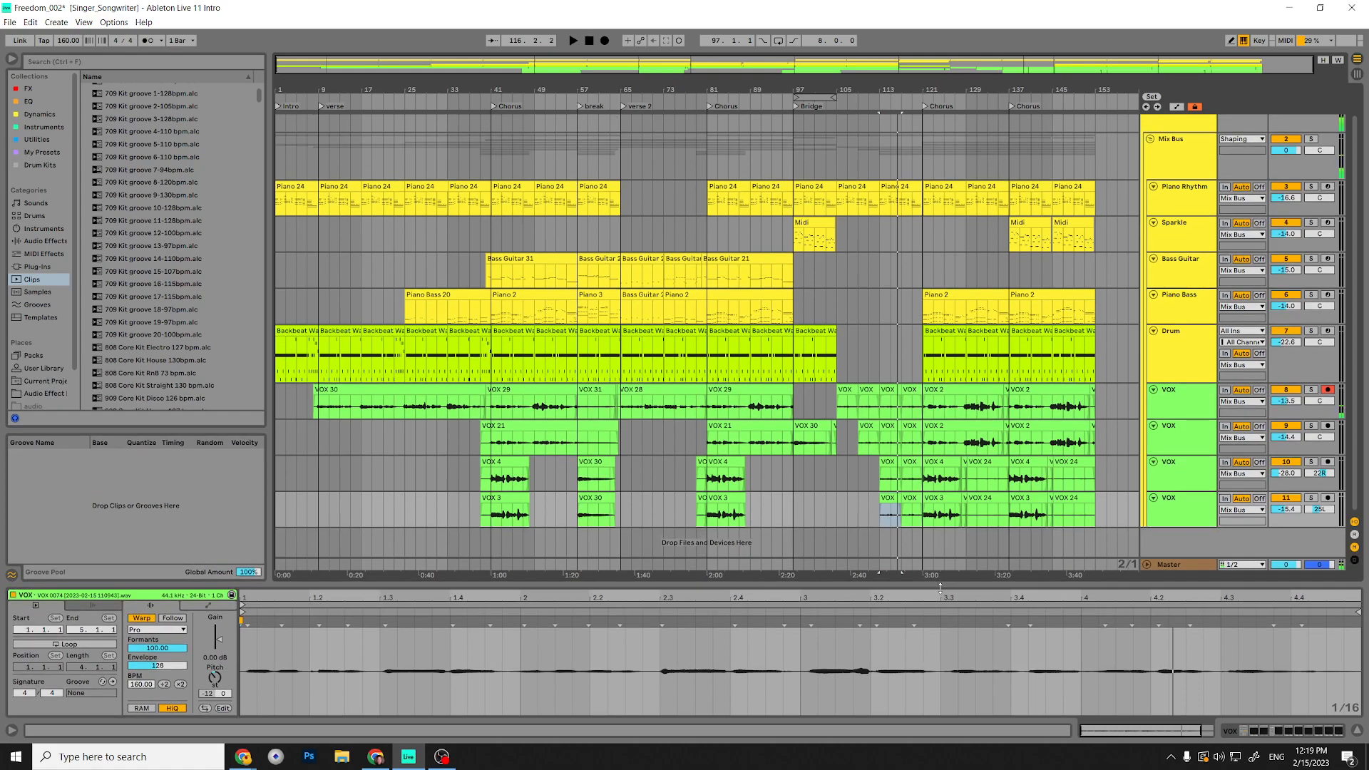
{"action": "left_click", "coordinate": [891, 462]}
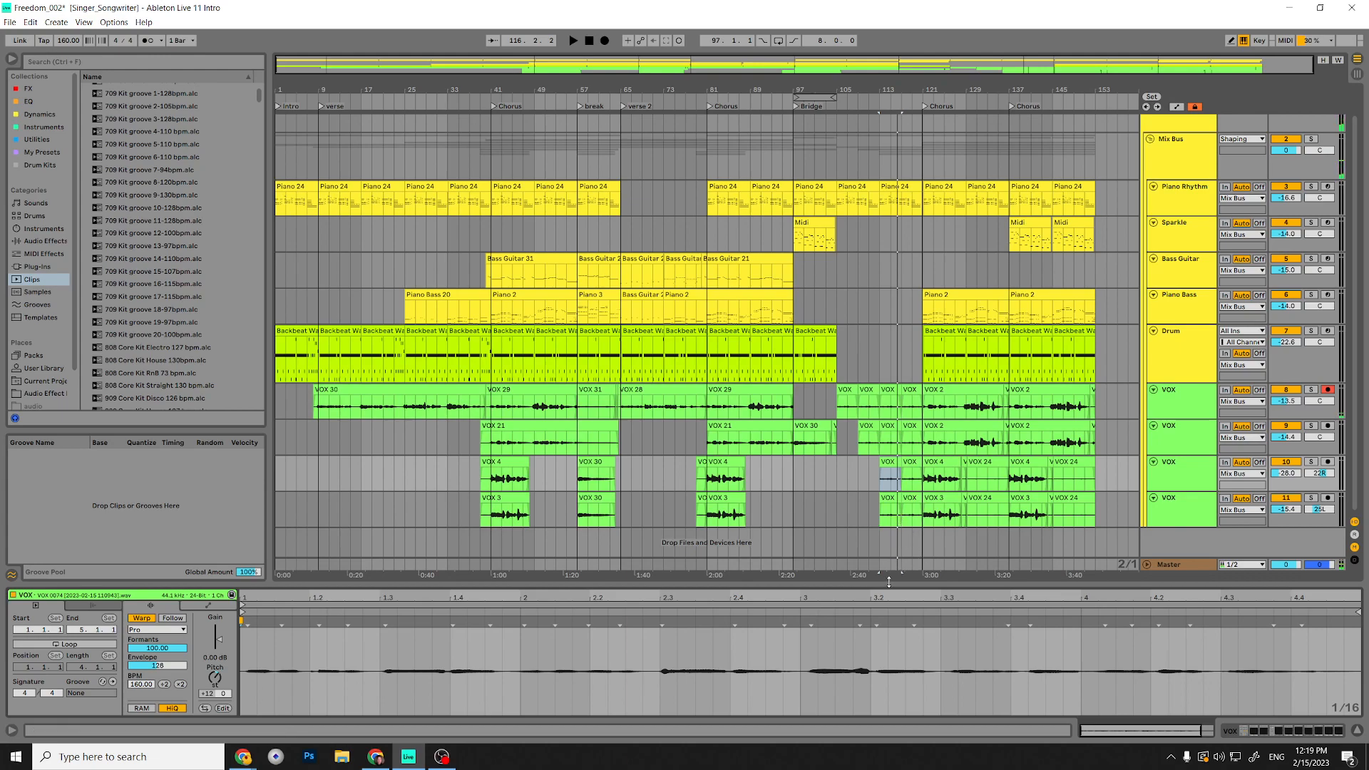
{"action": "left_click_drag", "start_coordinate": [959, 88], "coordinate": [941, 100]}
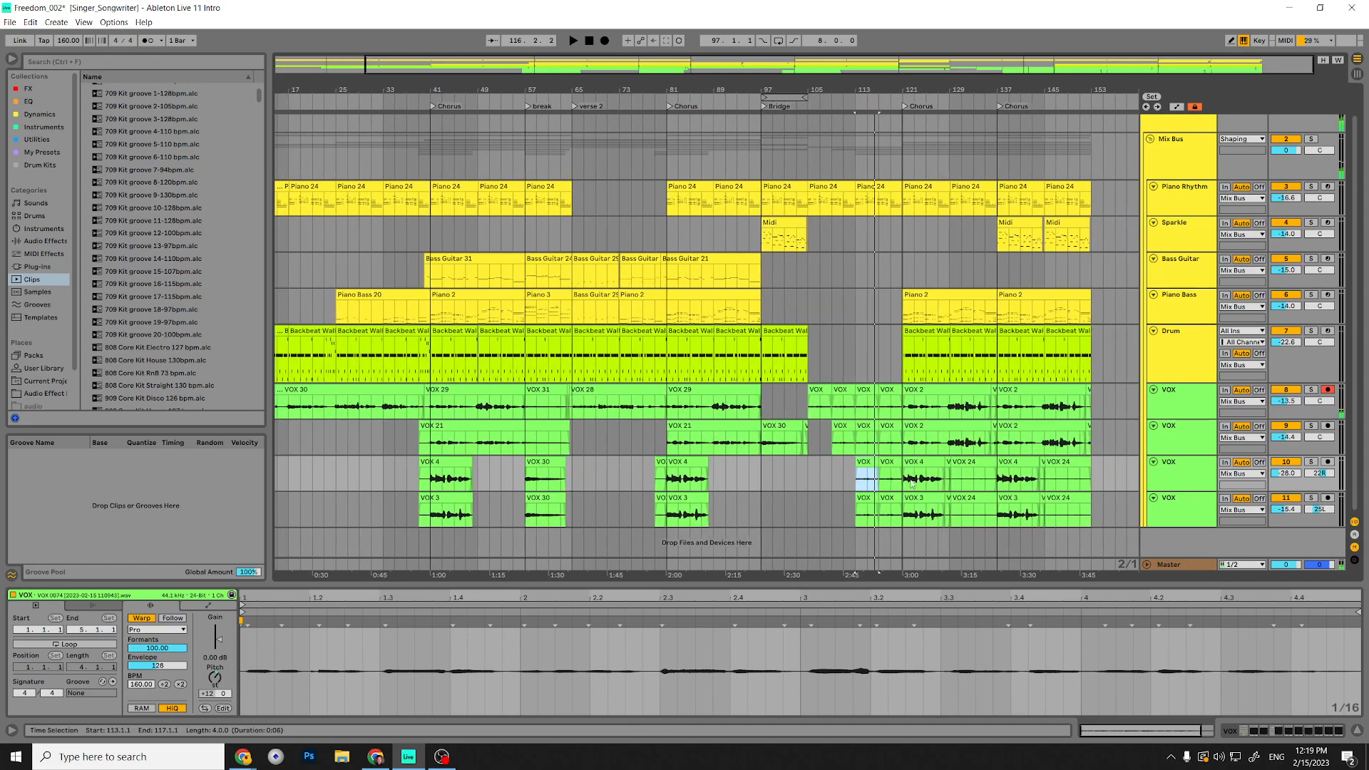
Play briefly from the Chorus locator at bar 121, and highlight the Sparkle track's empty span from bar 121 to 137.
{"action": "left_click", "coordinate": [901, 203]}
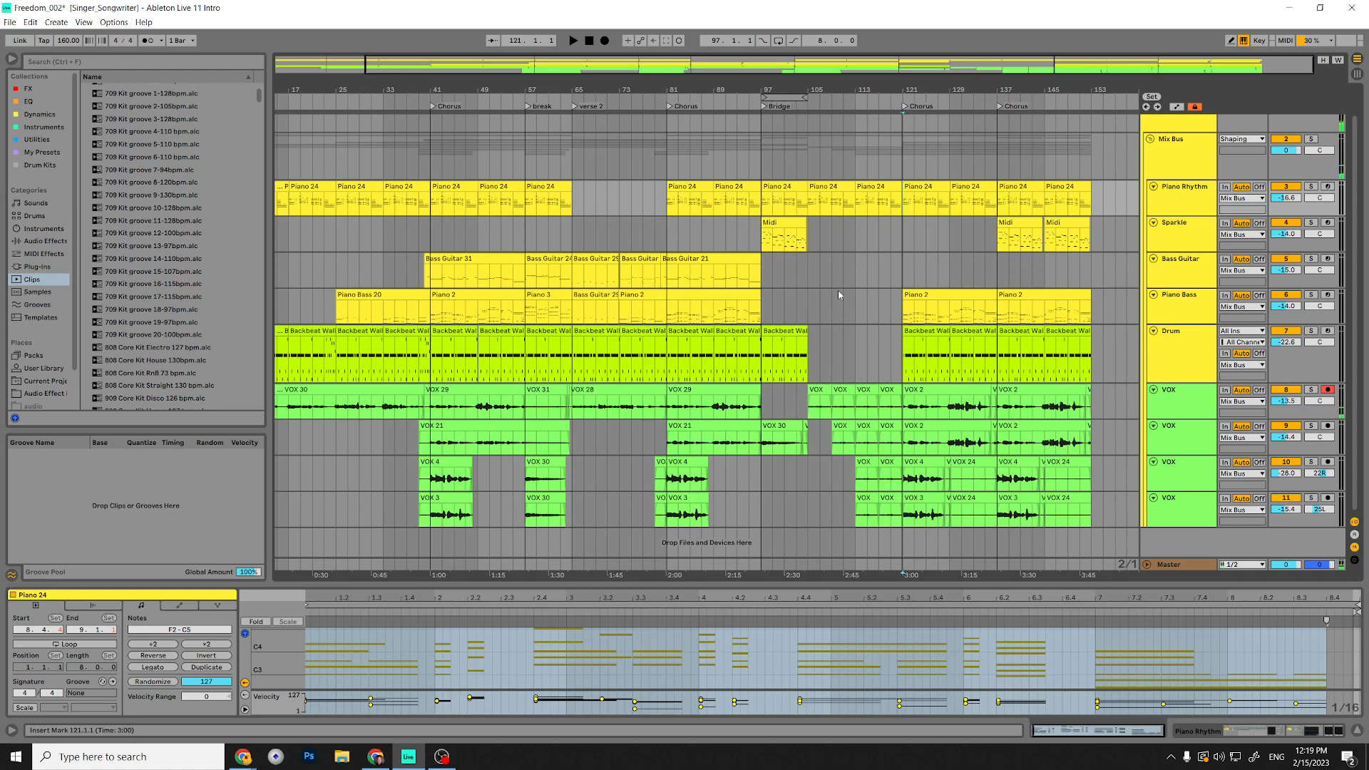
{"action": "left_click", "coordinate": [903, 122]}
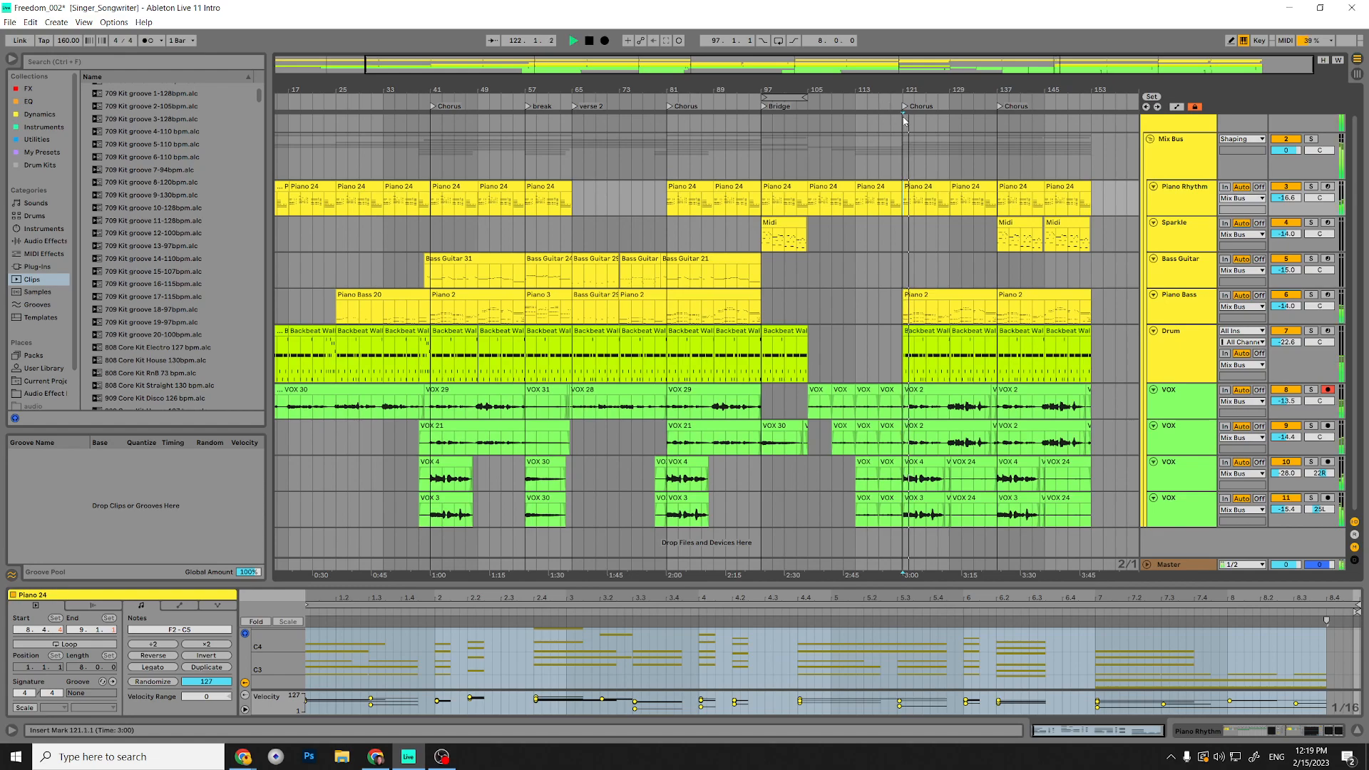
{"action": "key", "text": "space"}
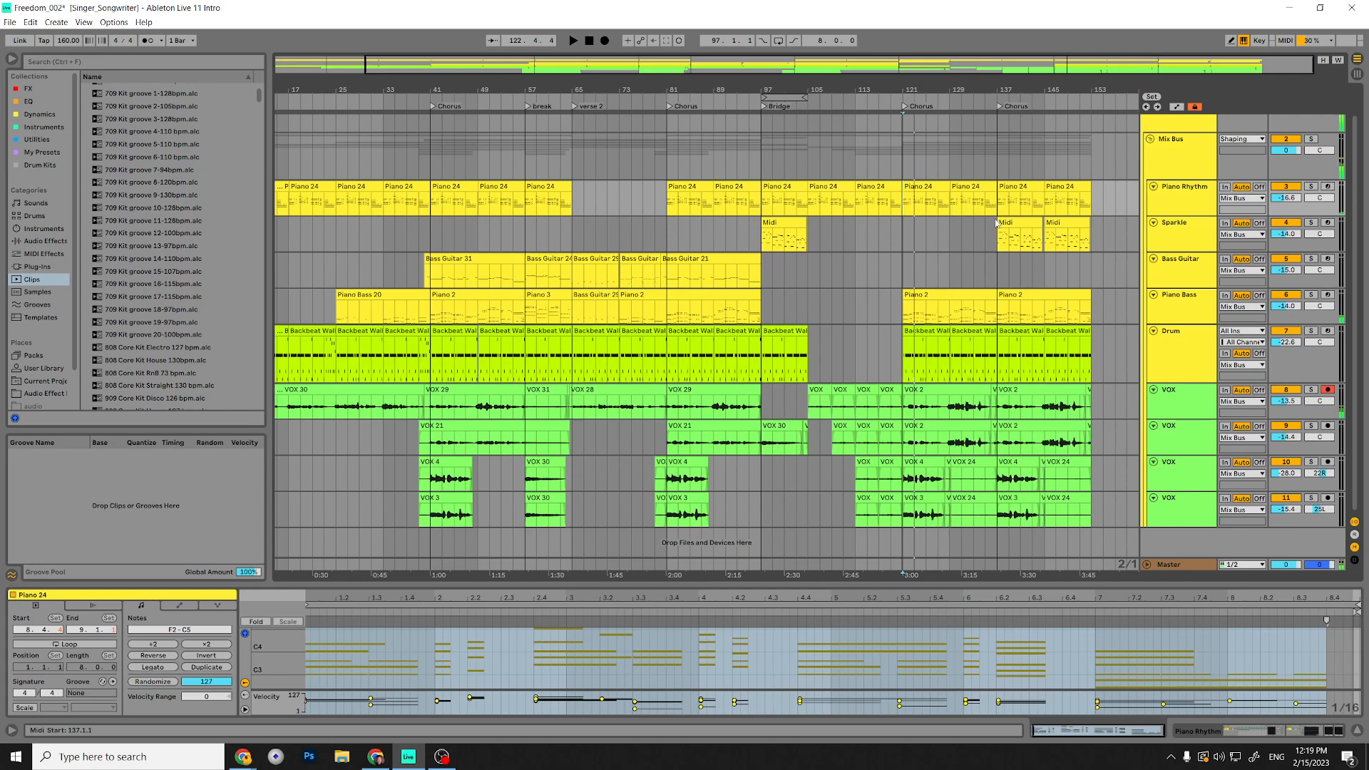
{"action": "left_click_drag", "start_coordinate": [996, 235], "coordinate": [904, 235]}
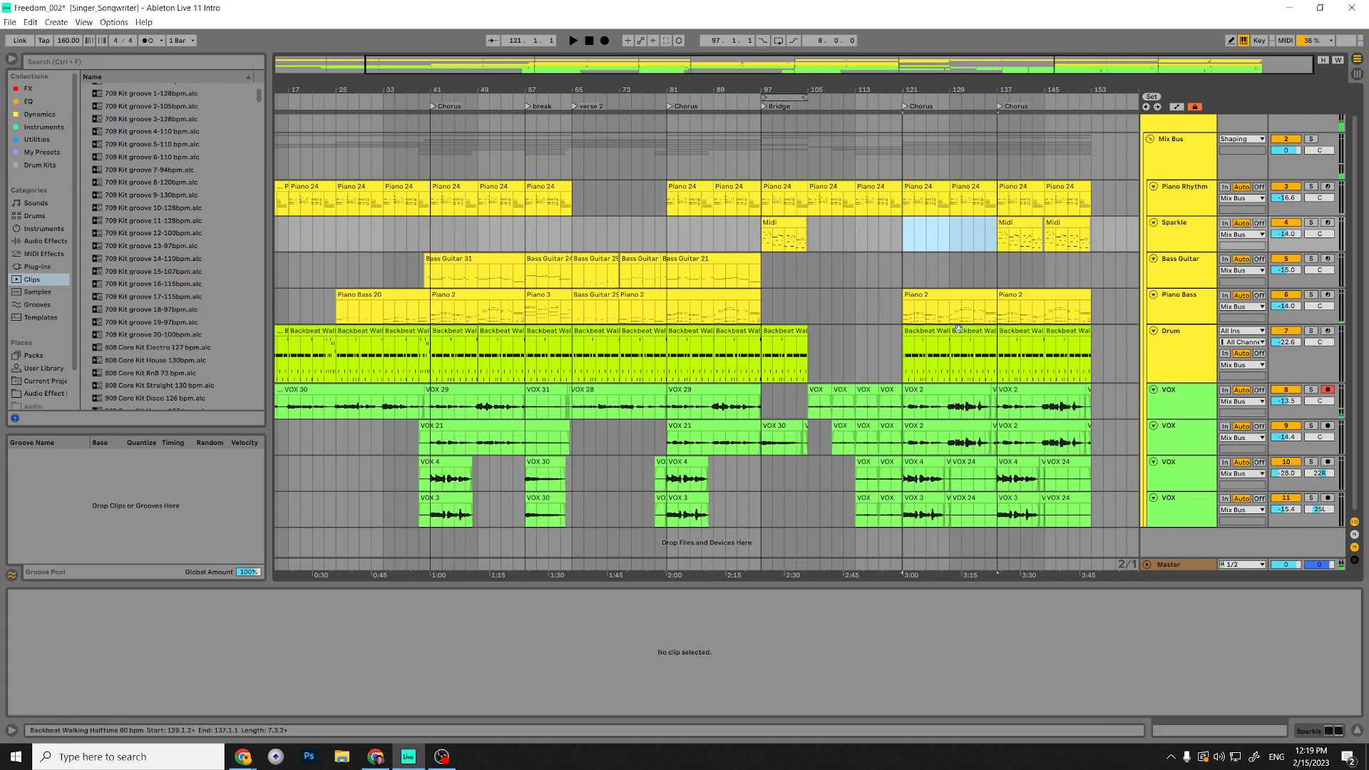
{"action": "left_click", "coordinate": [949, 242]}
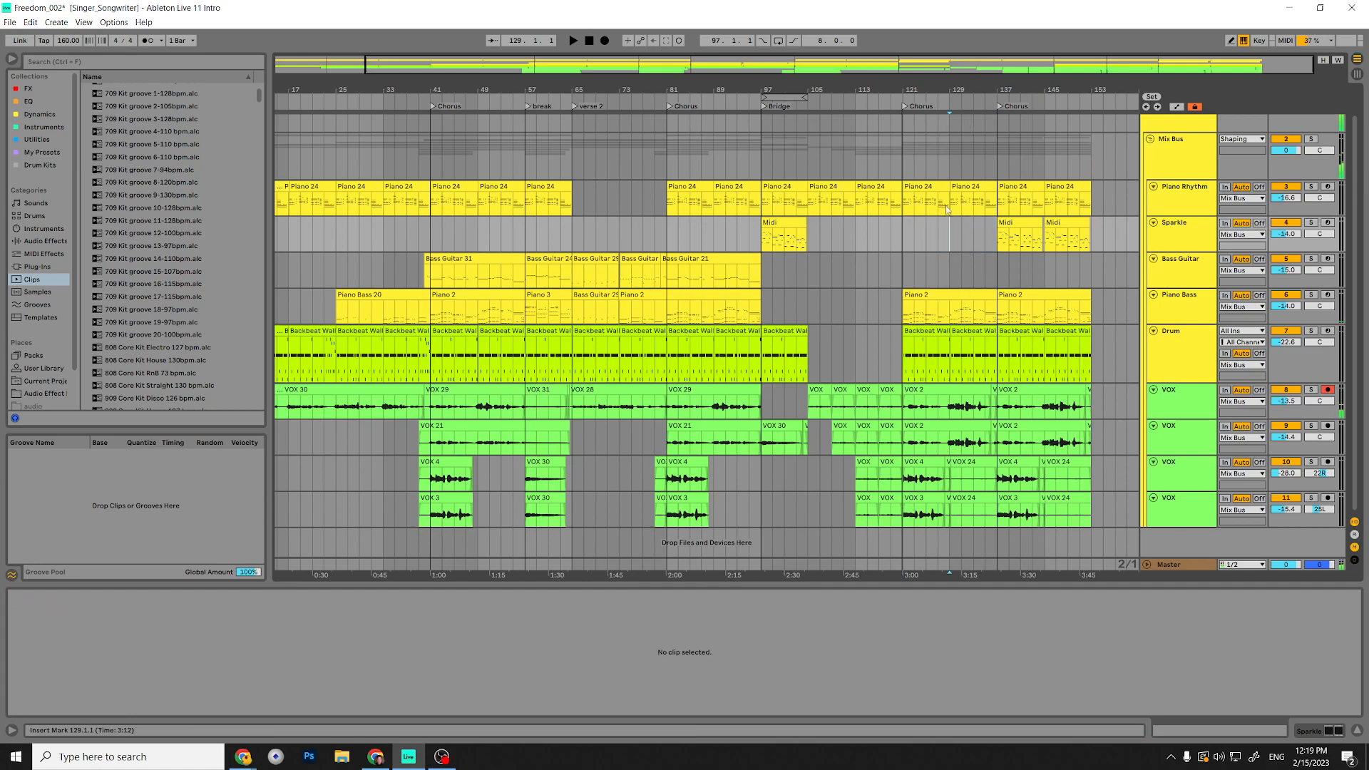
Add a locator named "bild" at bar 129 between the last two Chorus locators, and delete it again.
{"action": "right_click", "coordinate": [946, 100]}
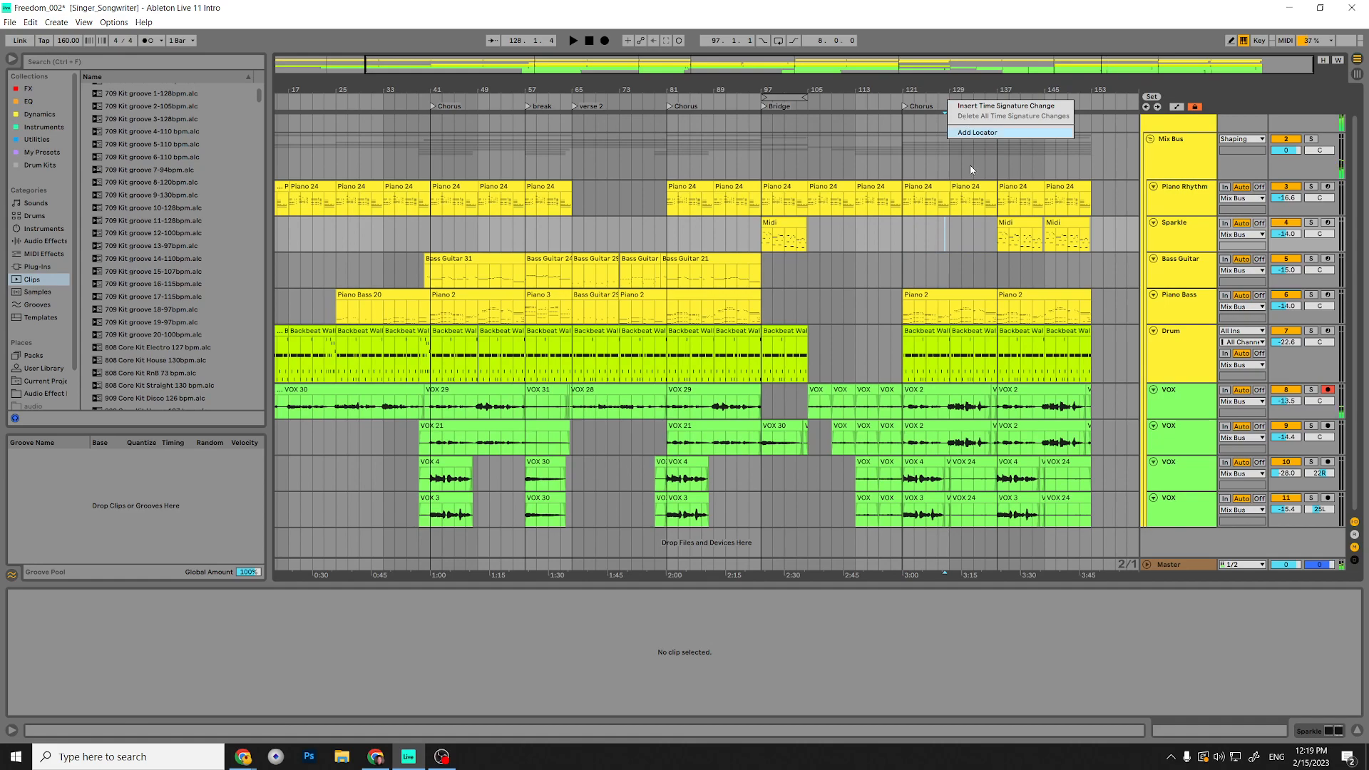
{"action": "left_click", "coordinate": [977, 132]}
{"action": "type", "text": "bild"}
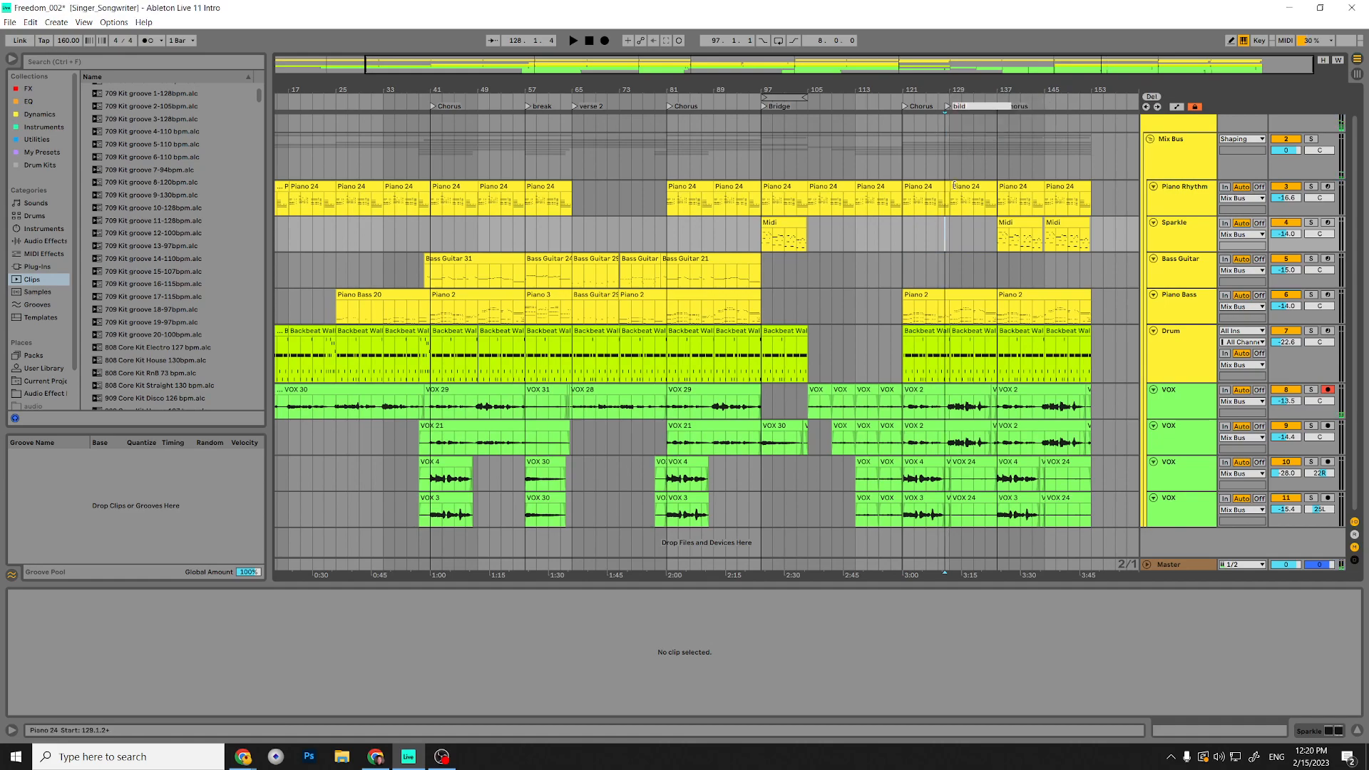
{"action": "key", "text": "Return"}
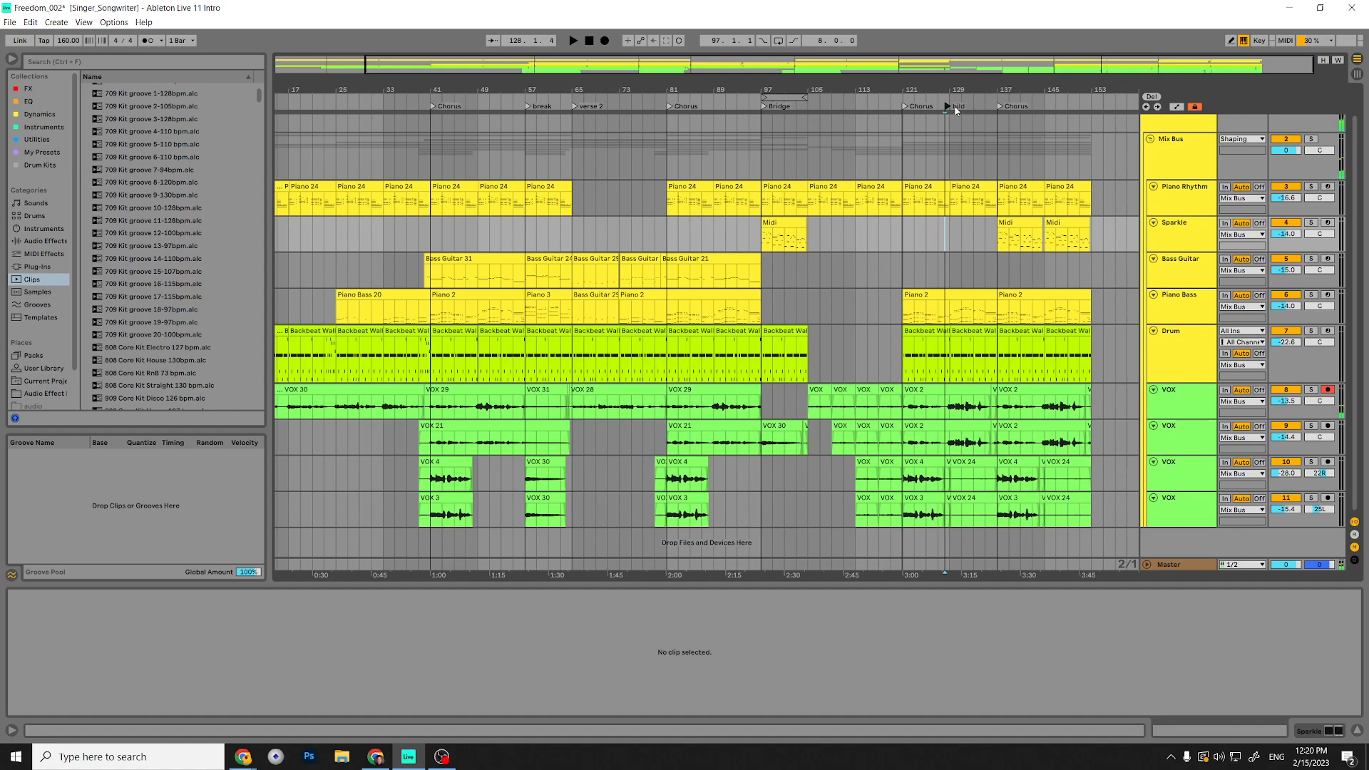
{"action": "left_click_drag", "start_coordinate": [945, 107], "coordinate": [951, 112]}
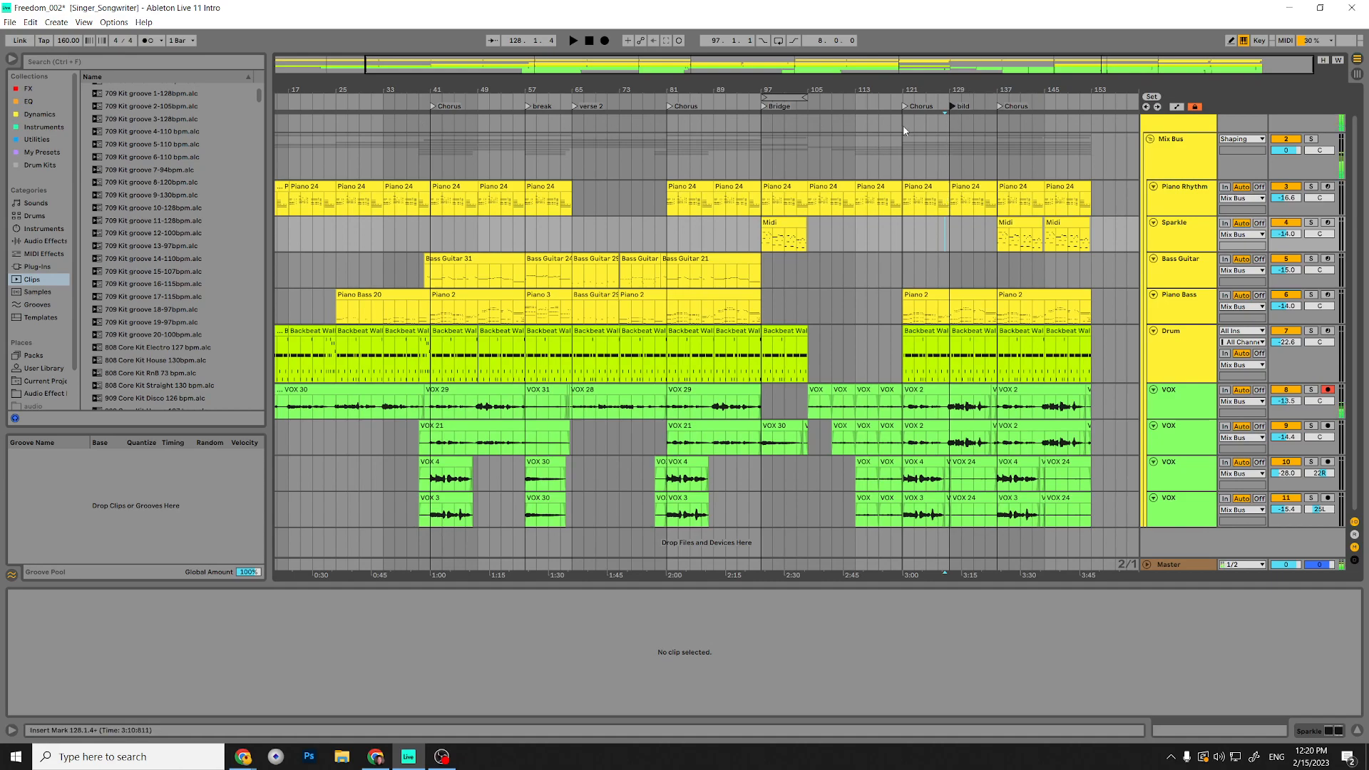
{"action": "left_click", "coordinate": [952, 108]}
{"action": "key", "text": "Delete"}
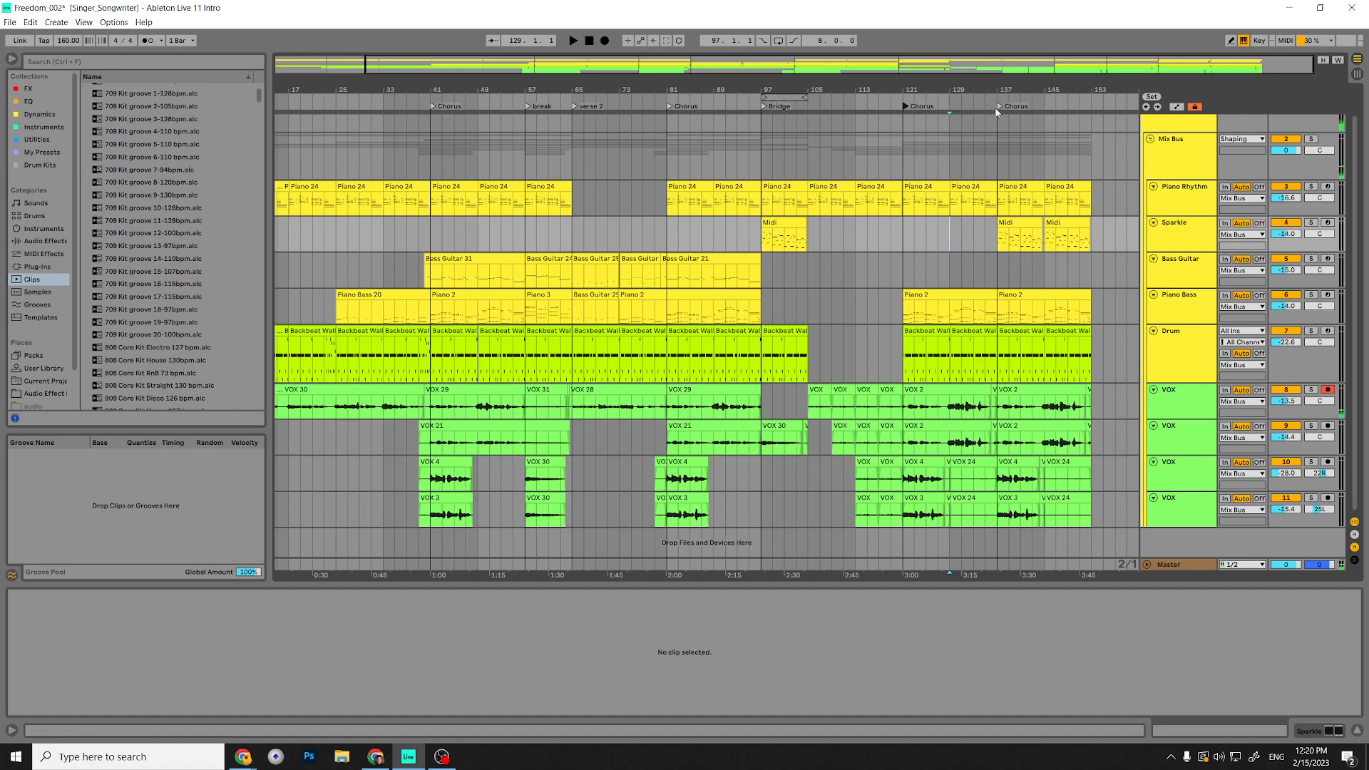
{"action": "left_click", "coordinate": [947, 155]}
{"action": "left_click", "coordinate": [951, 275]}
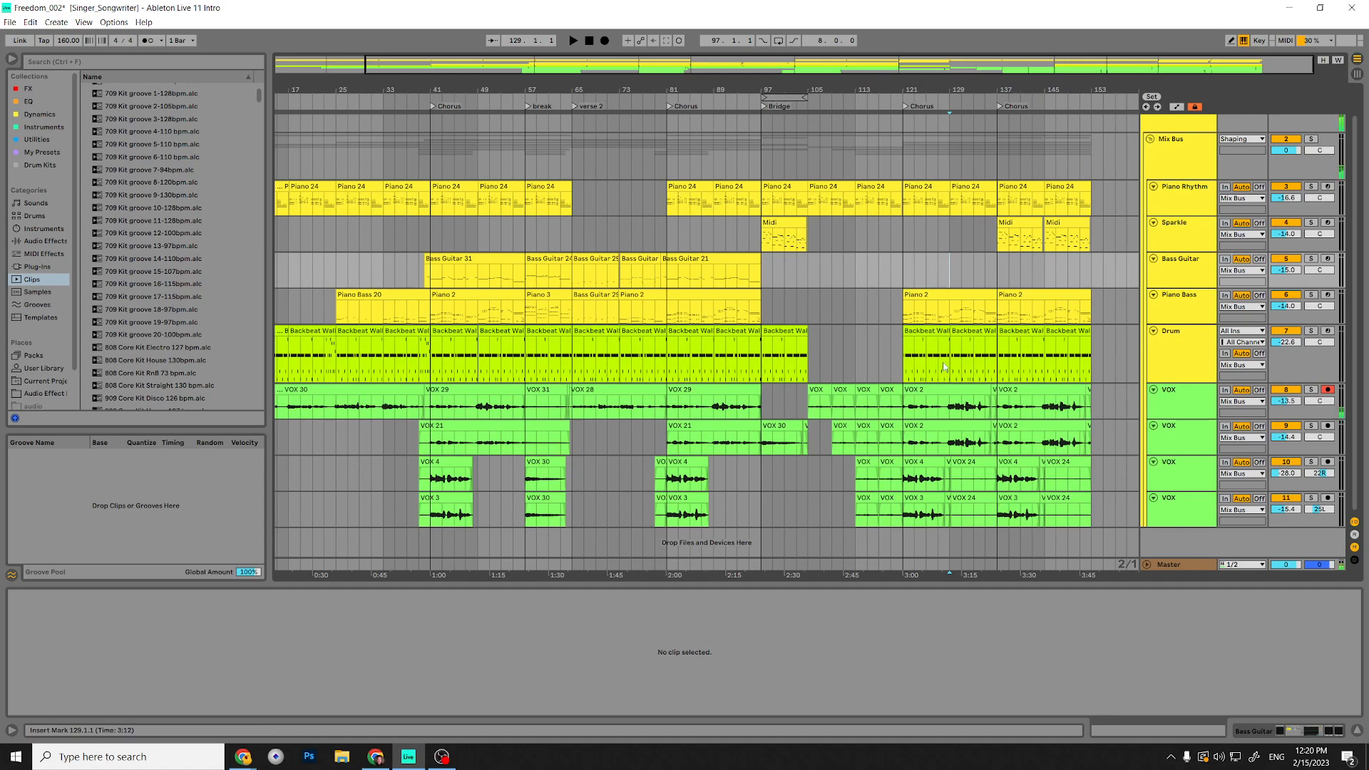
{"action": "left_click", "coordinate": [955, 551]}
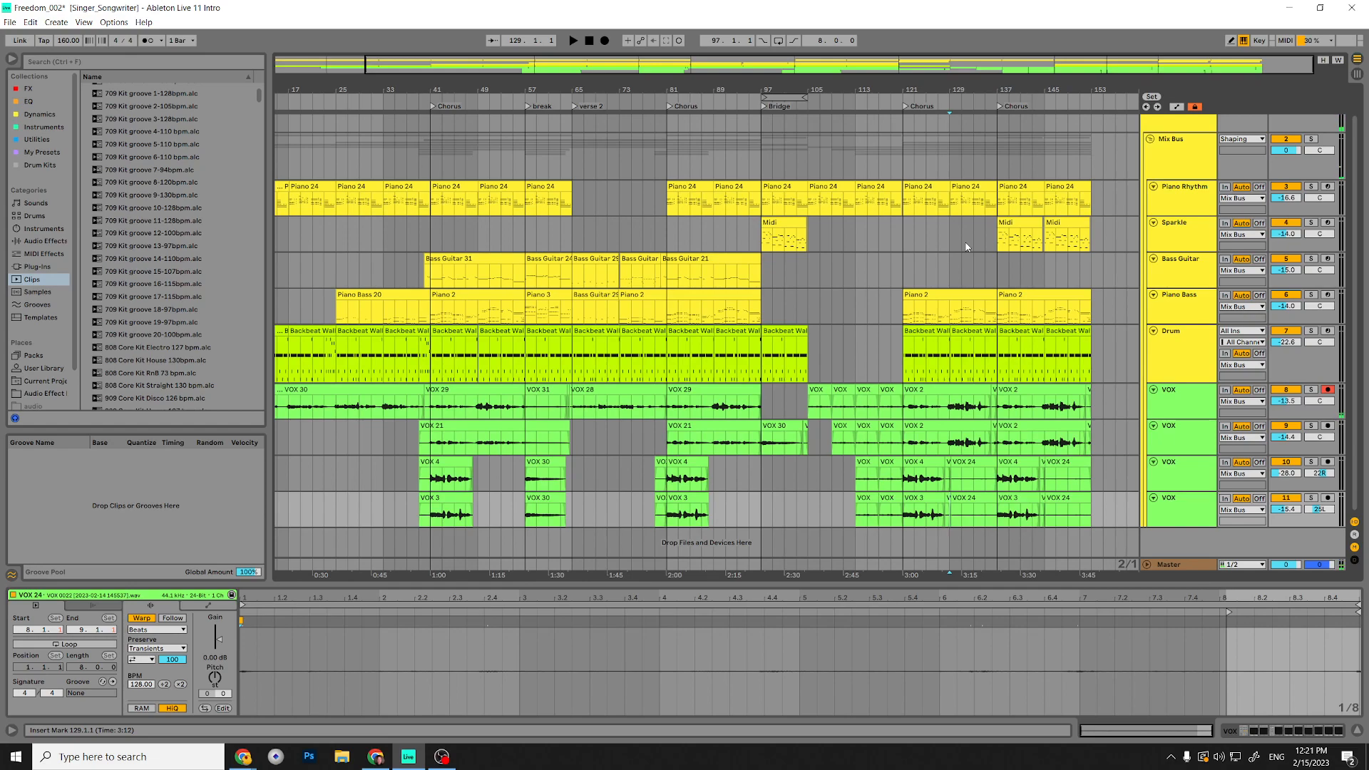
{"action": "left_click", "coordinate": [902, 242]}
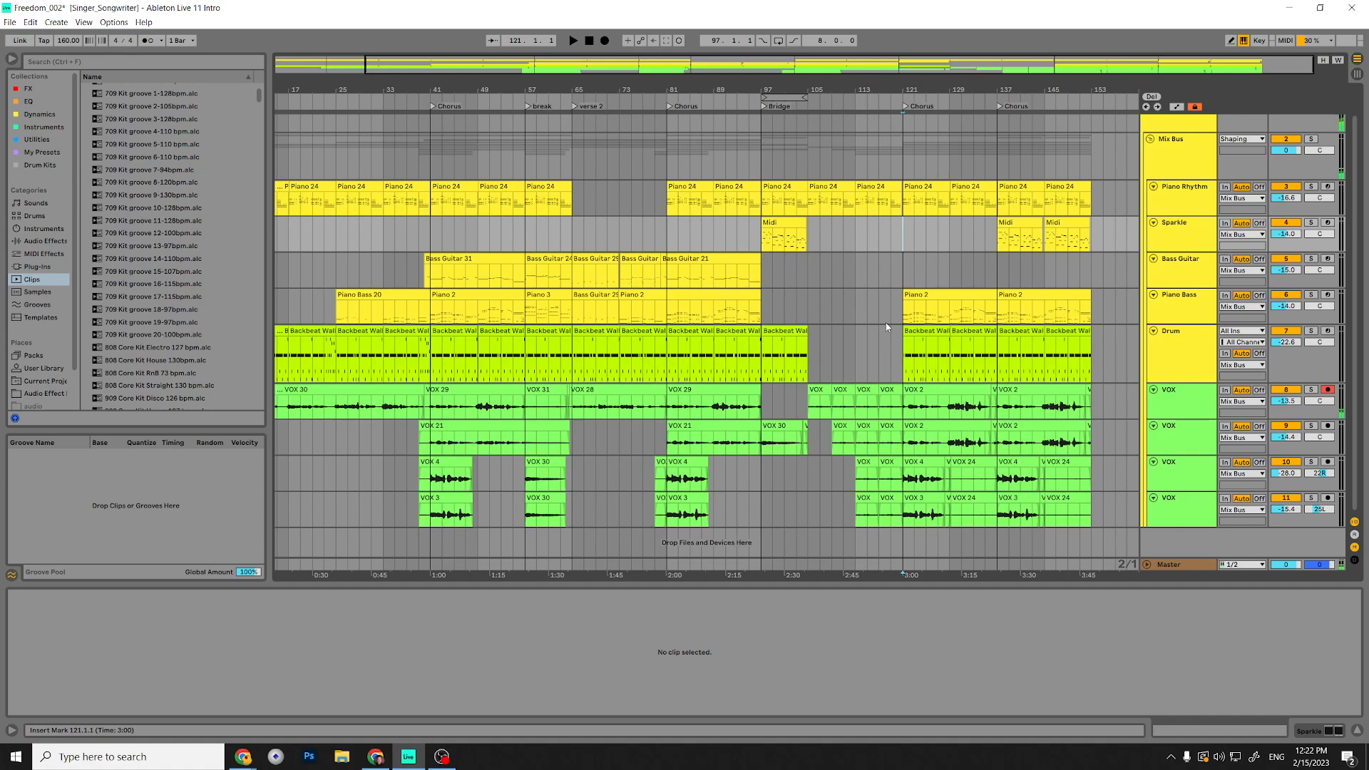
Audition the Sparkle track's Midi clip soloed from bar 137, and end the solo.
{"action": "left_click", "coordinate": [1191, 235]}
{"action": "left_click", "coordinate": [1004, 241]}
{"action": "key", "text": "space"}
{"action": "left_click", "coordinate": [1310, 222]}
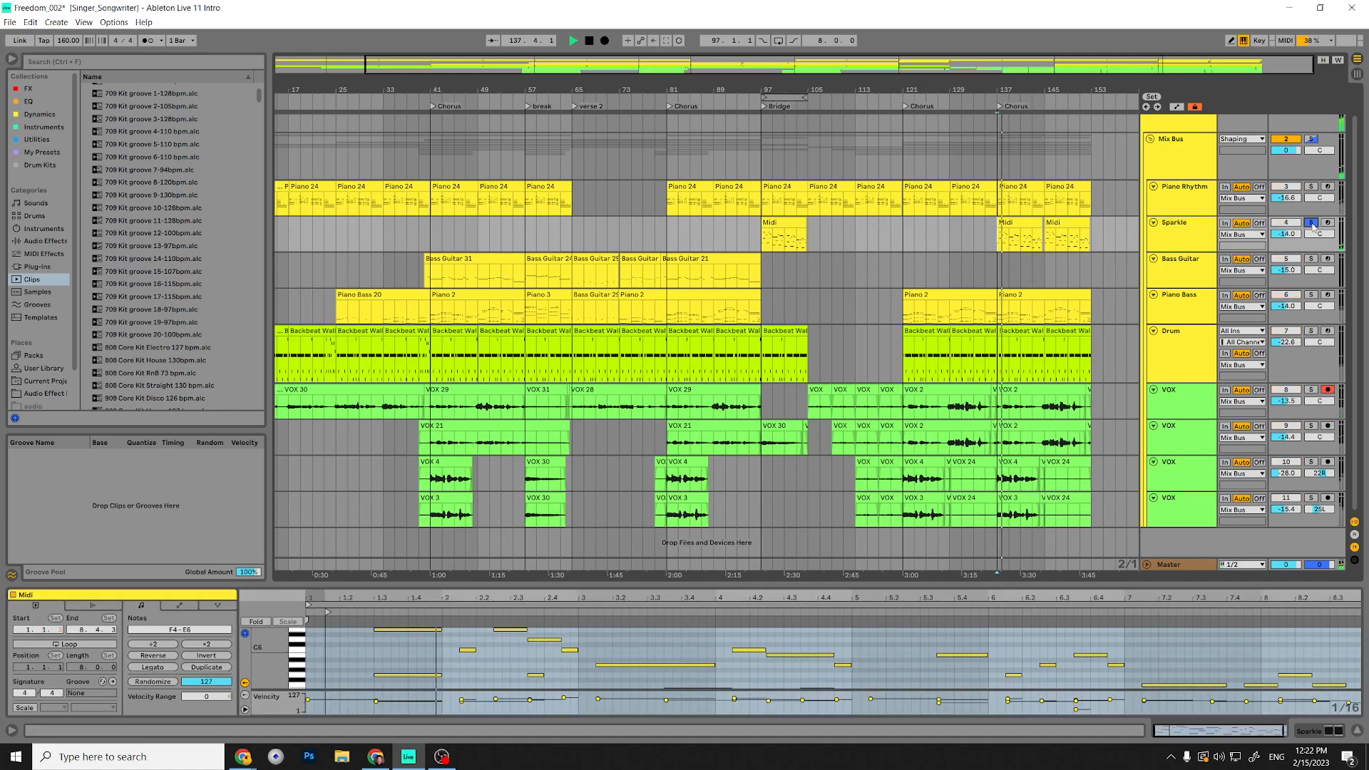
{"action": "key", "text": "space"}
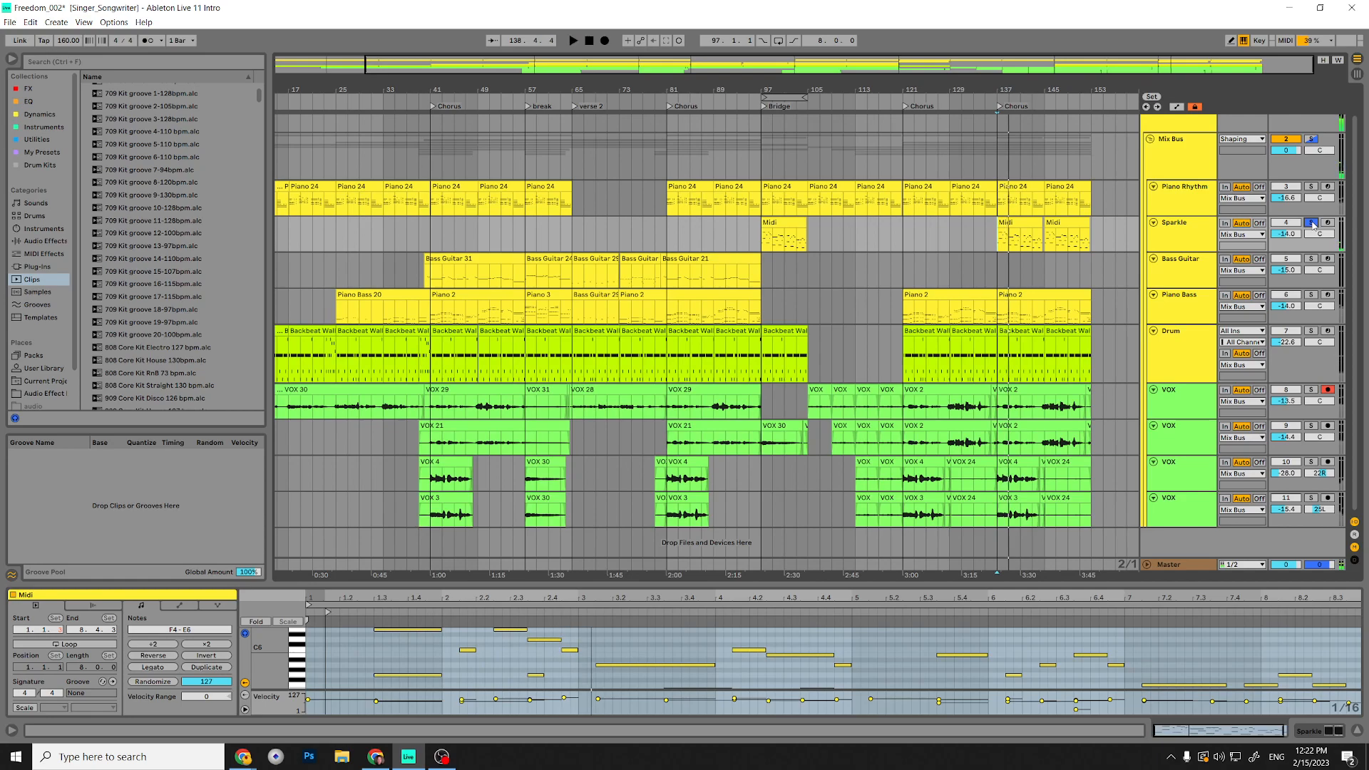
{"action": "left_click", "coordinate": [1312, 224]}
Play the full mix from bar 137 with Sparkle's volume raised to -10.3 dB, and undo the volume change.
{"action": "key", "text": "space"}
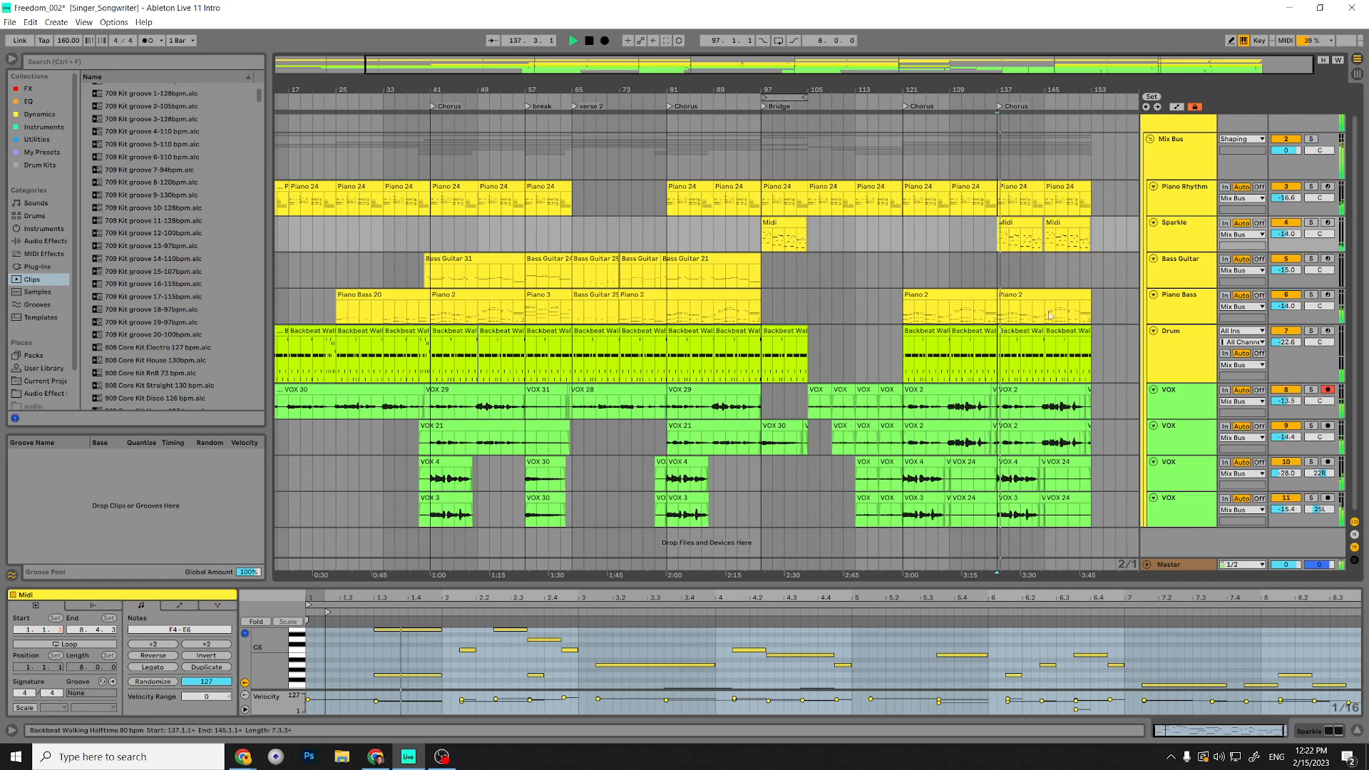
{"action": "left_click_drag", "start_coordinate": [1286, 235], "coordinate": [1286, 220]}
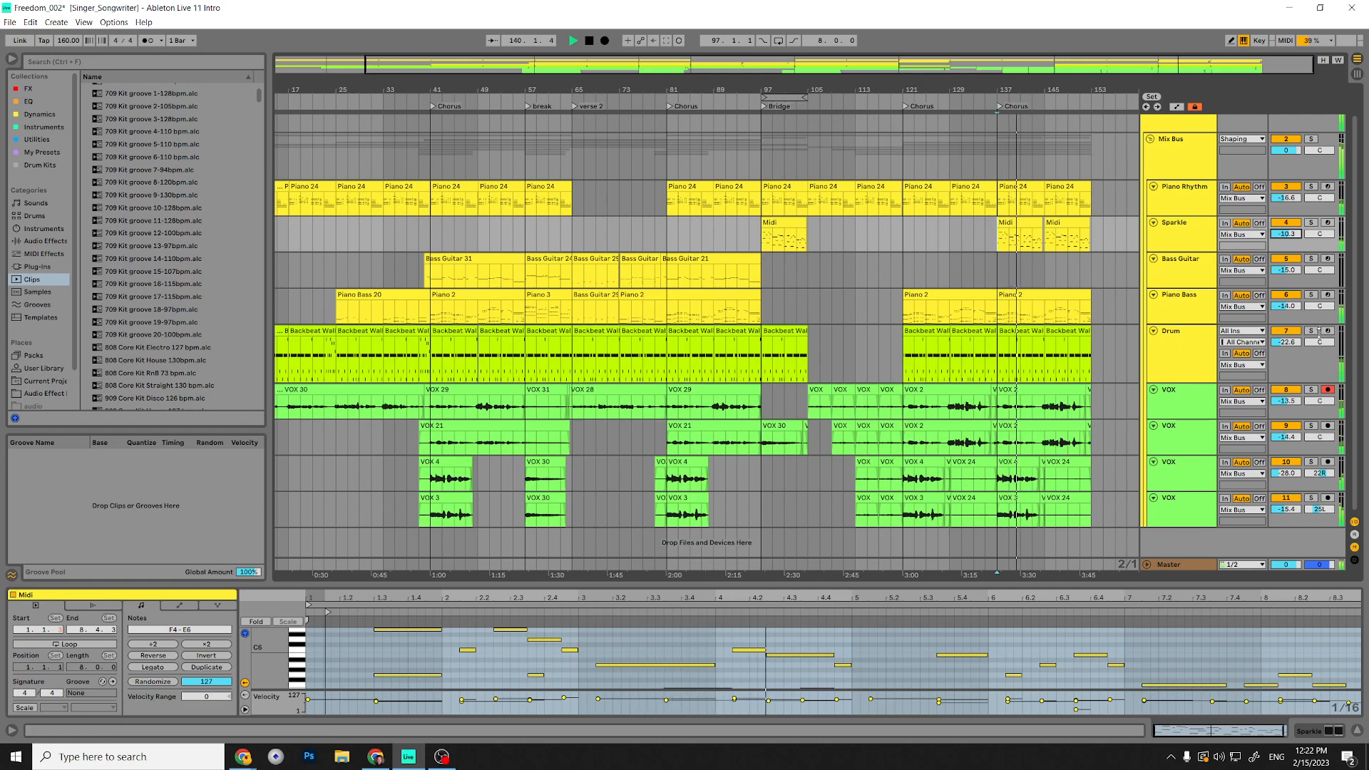
{"action": "key", "text": "space"}
{"action": "key", "text": "ctrl+z"}
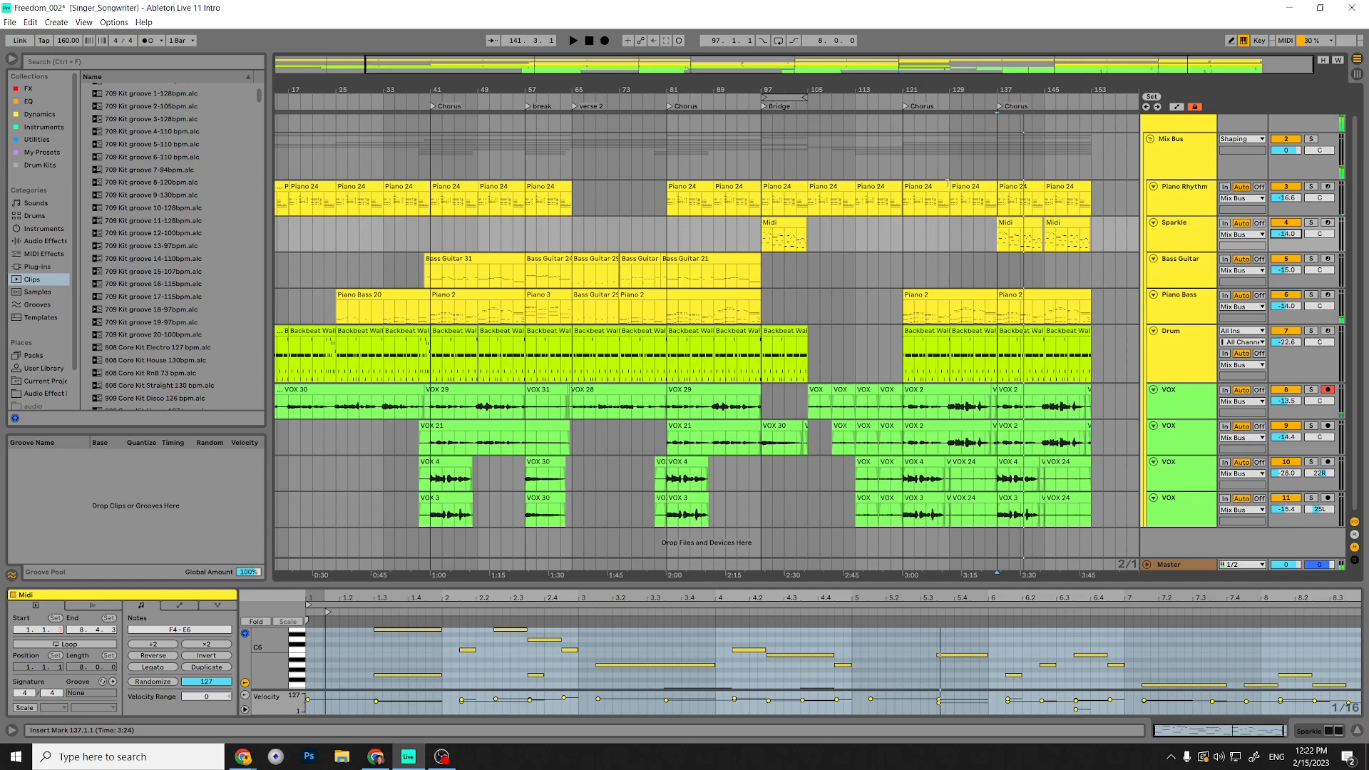
Solo the Piano Bass track and play its Piano 2 clip from bar 81.
{"action": "left_click", "coordinate": [687, 187]}
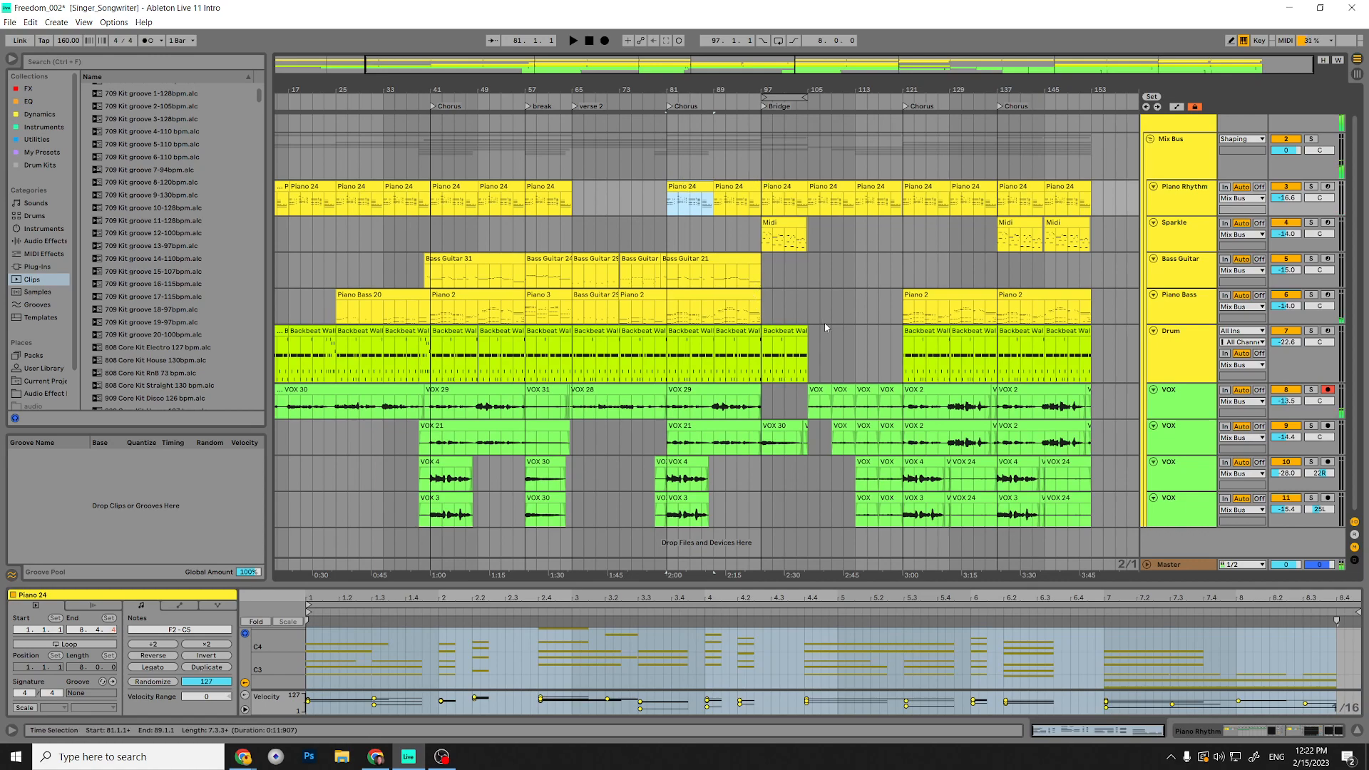
{"action": "left_click", "coordinate": [669, 311]}
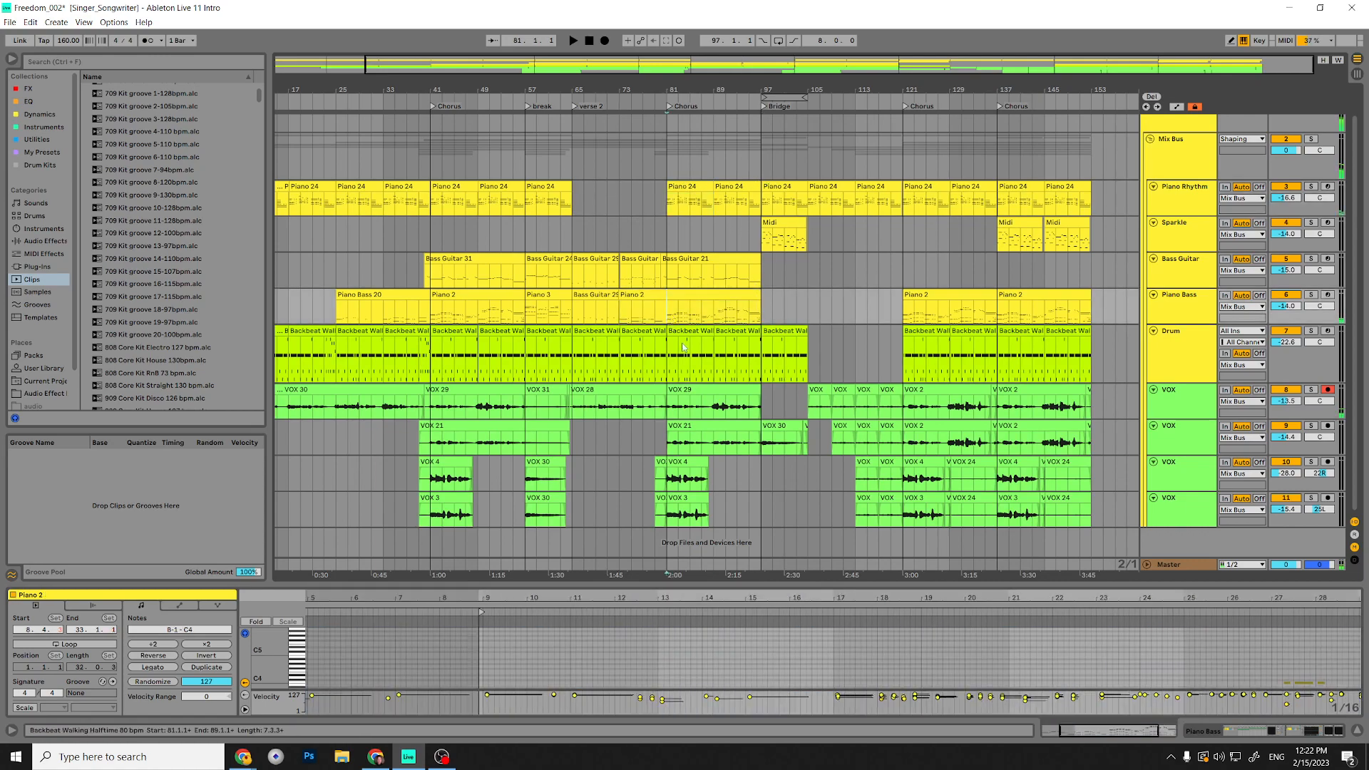
{"action": "left_click", "coordinate": [697, 308]}
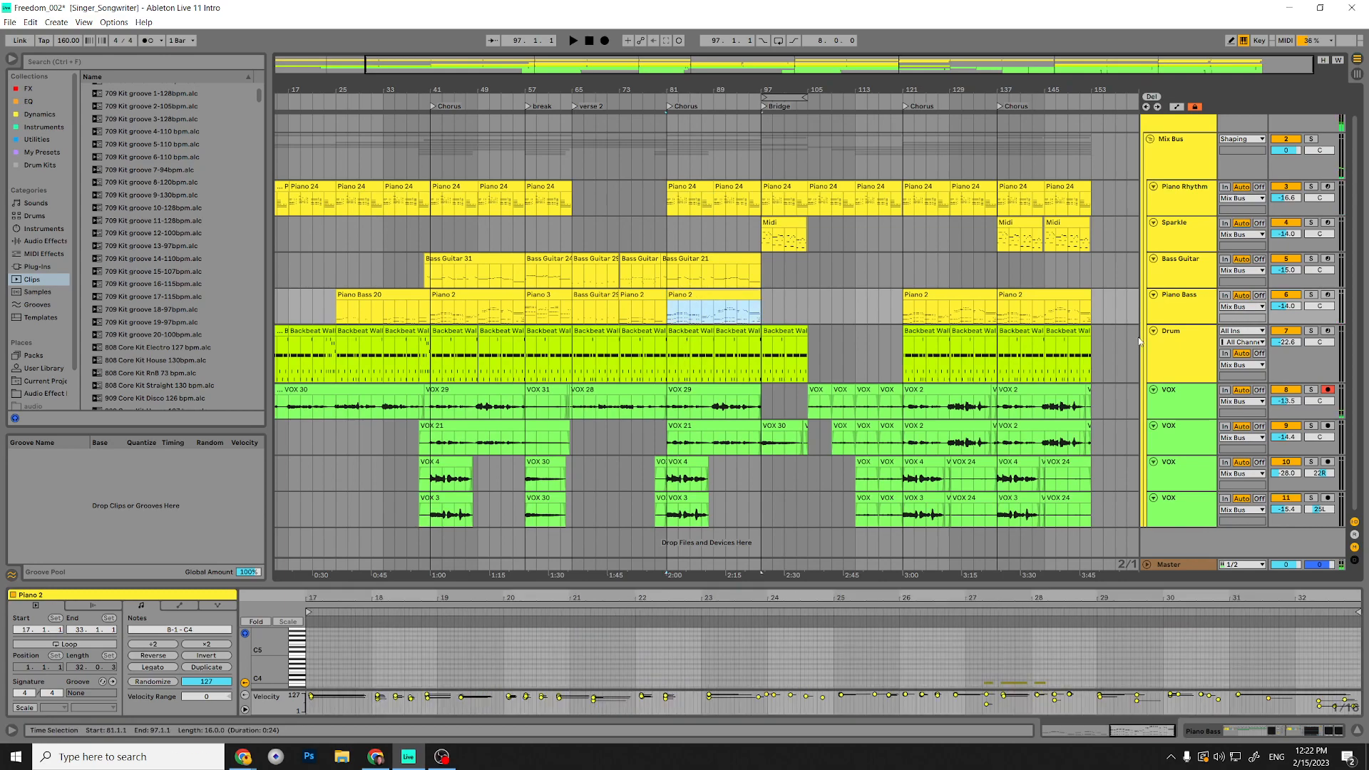
{"action": "left_click", "coordinate": [1311, 295]}
{"action": "key", "text": "space"}
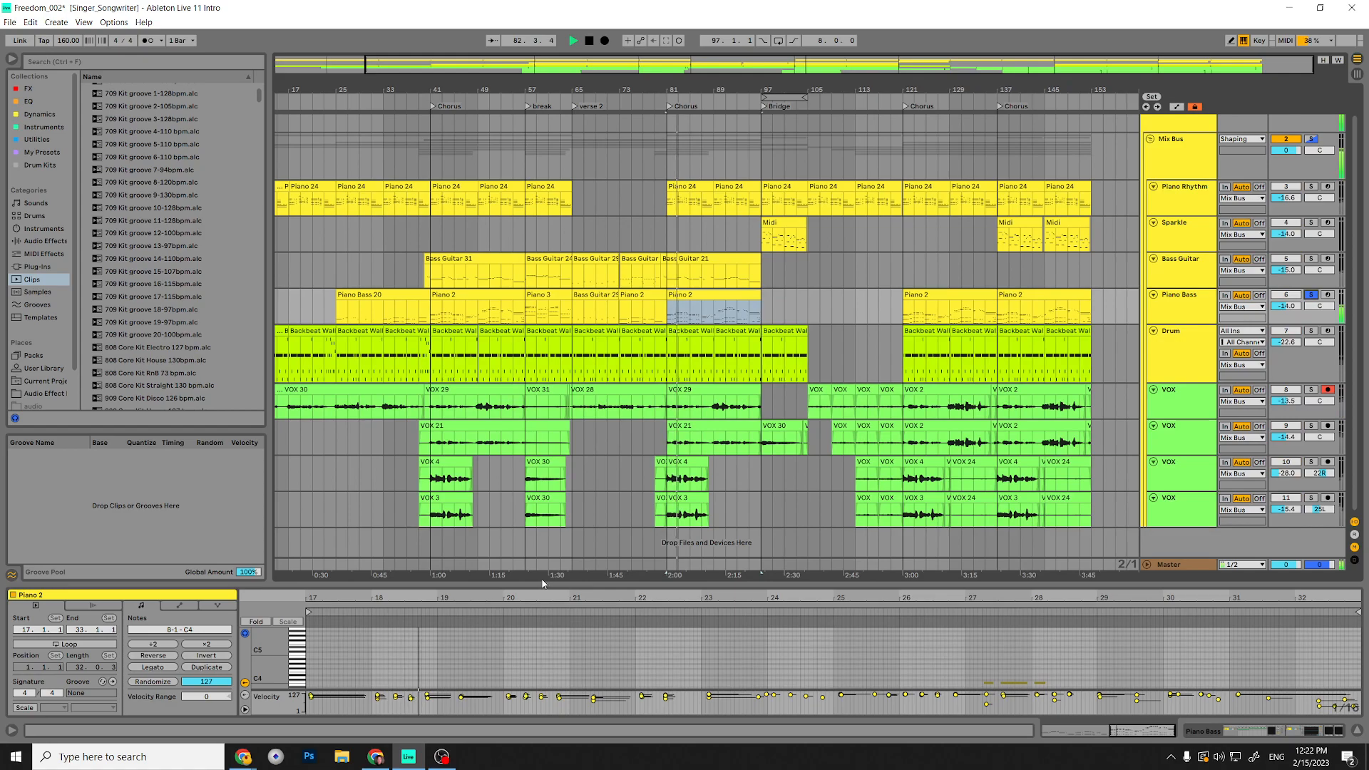
Enlarge the clip view to show the Piano 2 clip's notes during playback, and end the Piano Bass solo.
{"action": "left_click_drag", "start_coordinate": [543, 581], "coordinate": [554, 381]}
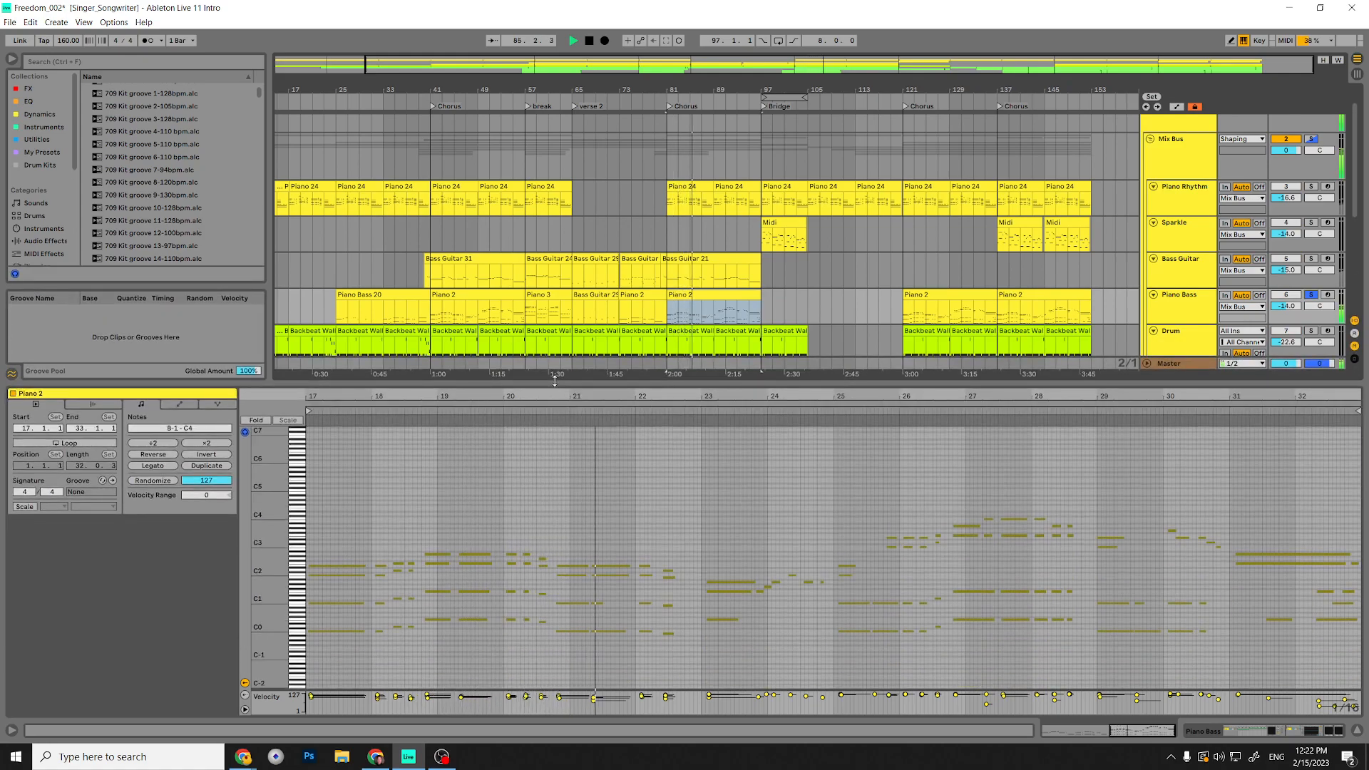
{"action": "left_click_drag", "start_coordinate": [555, 381], "coordinate": [560, 362]}
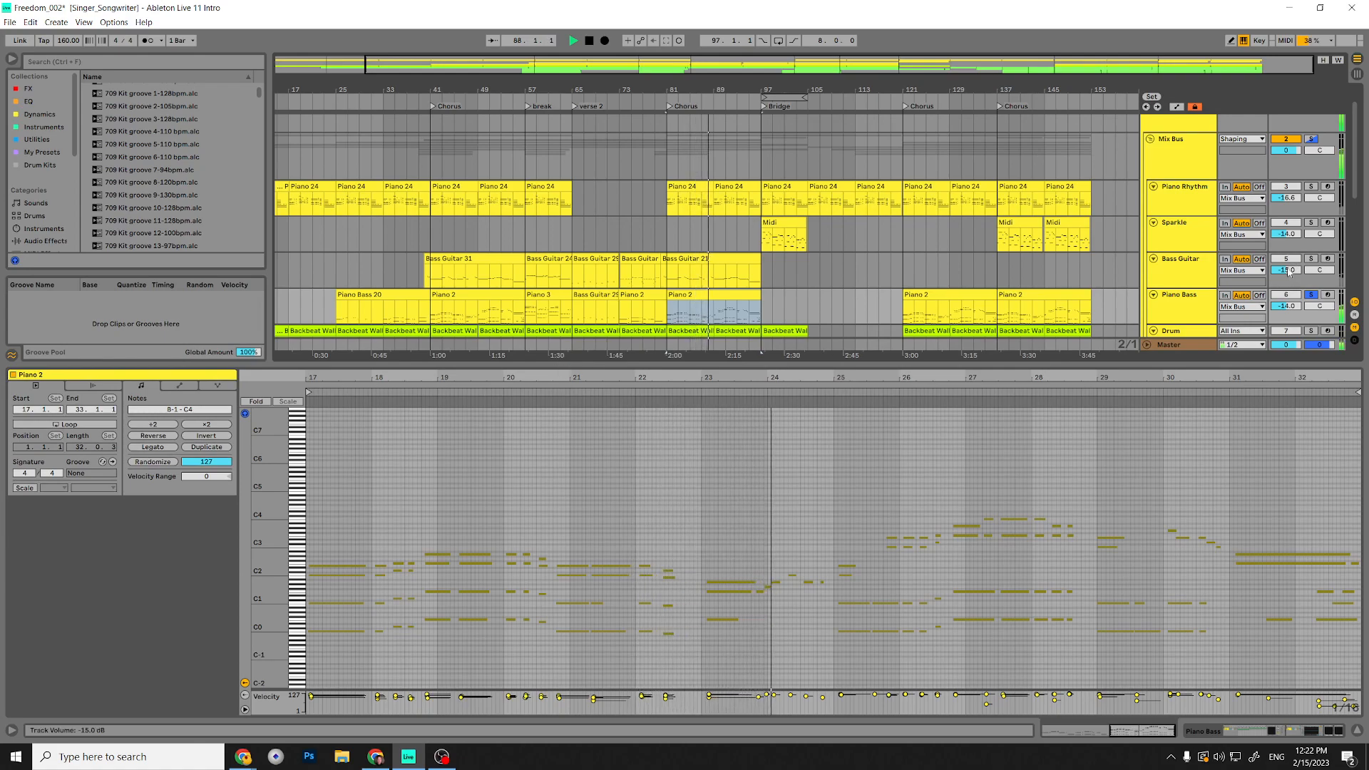
{"action": "key", "text": "space"}
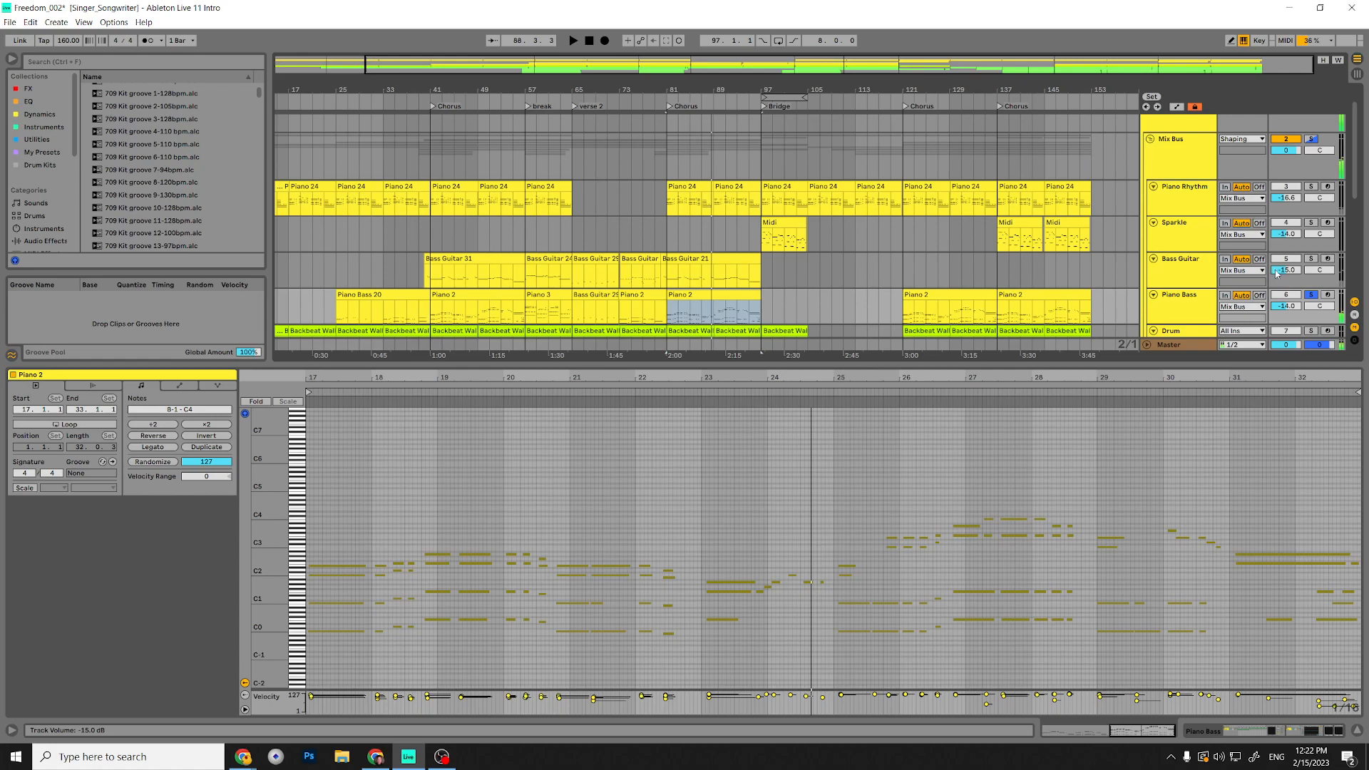
{"action": "left_click", "coordinate": [1310, 296]}
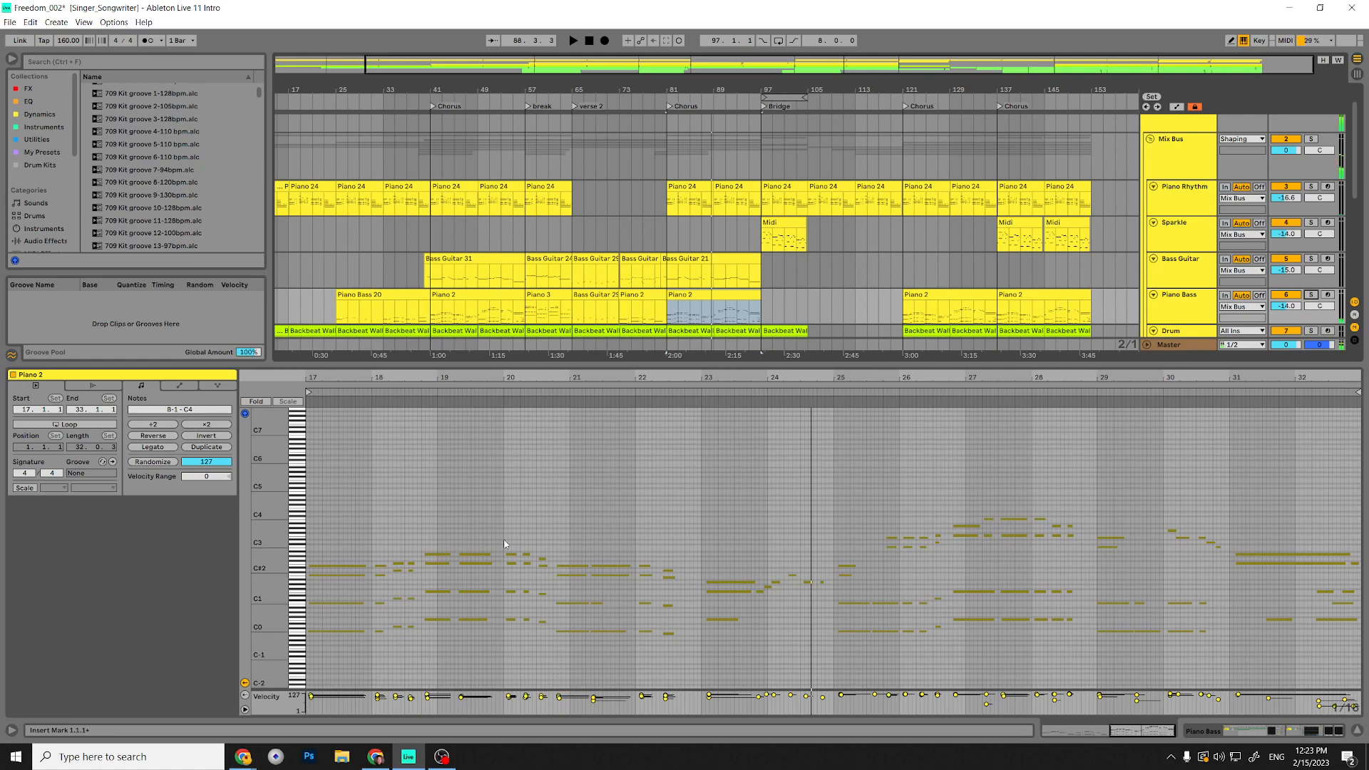
Try moving the Piano 2 chord just before clip bar 21 onto bar 21 and up one semitone, and undo the move.
{"action": "left_click_drag", "start_coordinate": [552, 540], "coordinate": [563, 653]}
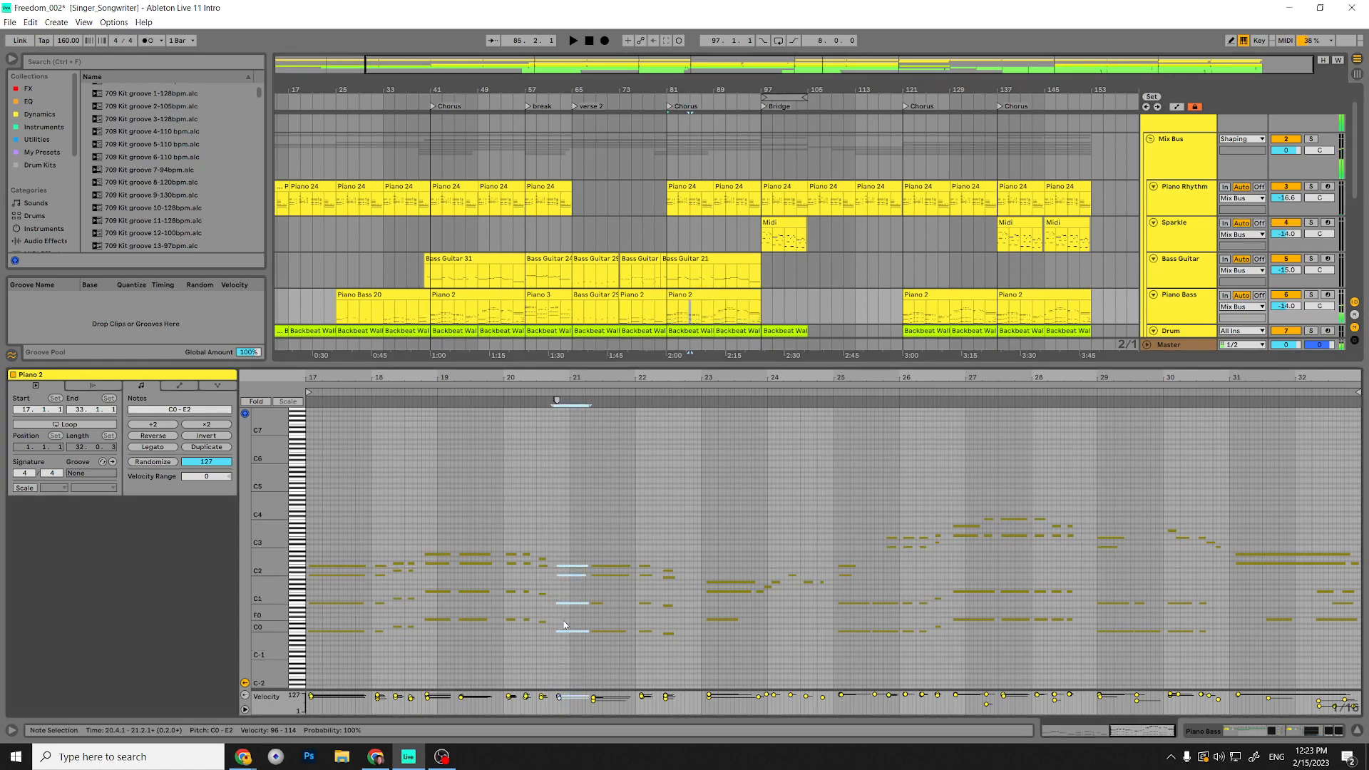
{"action": "left_click_drag", "start_coordinate": [567, 602], "coordinate": [583, 604]}
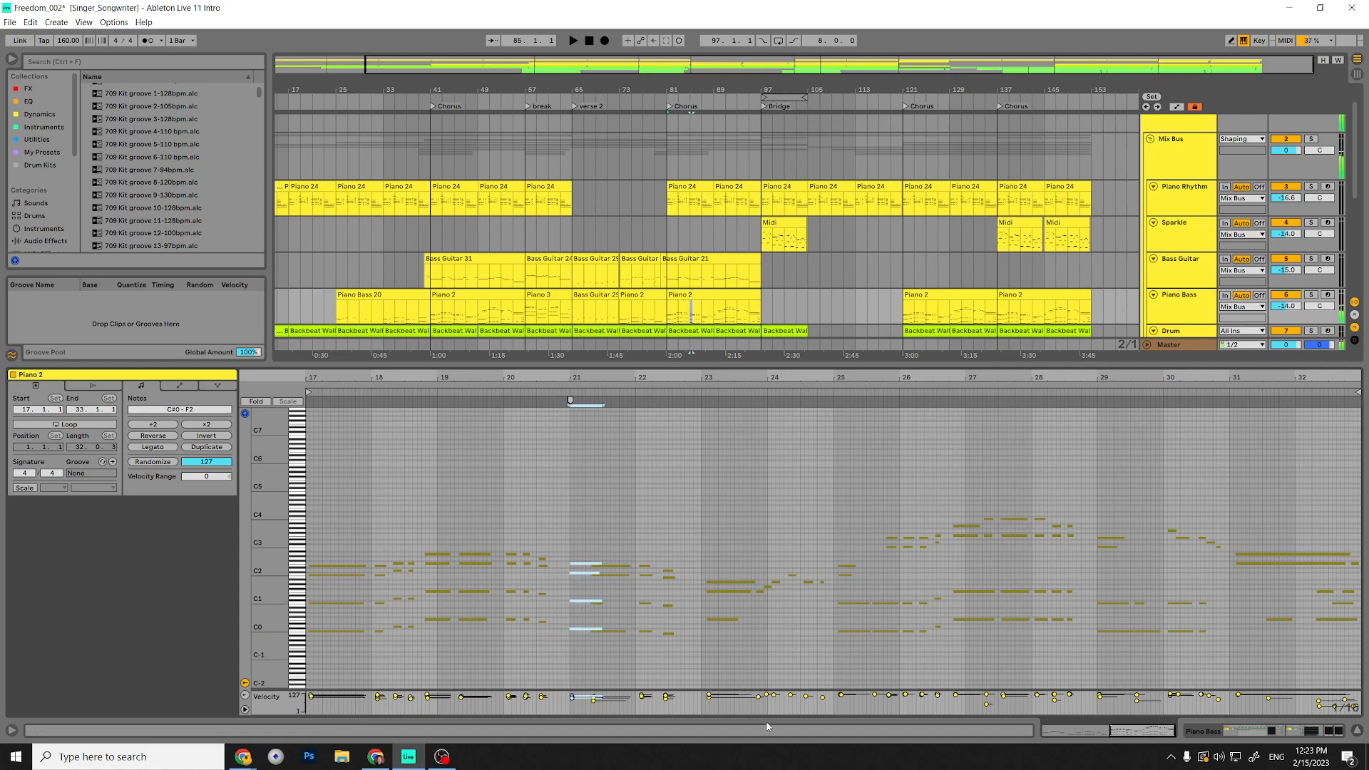
{"action": "key", "text": "ctrl+z"}
{"action": "key", "text": "space"}
{"action": "key", "text": "space"}
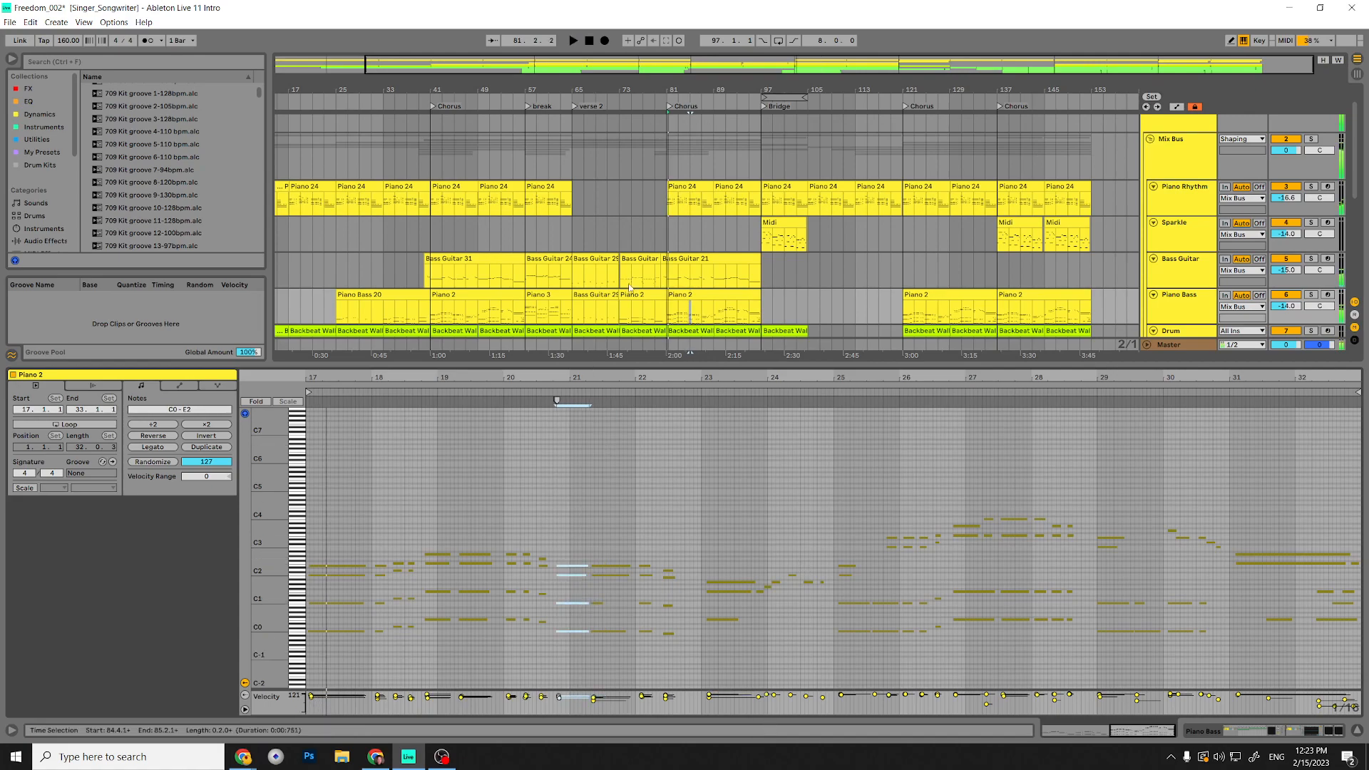
Shrink the clip view to bring the VOX tracks back into view, and select the Piano Bass track's Piano 3 clip at bar 57.
{"action": "left_click", "coordinate": [590, 40]}
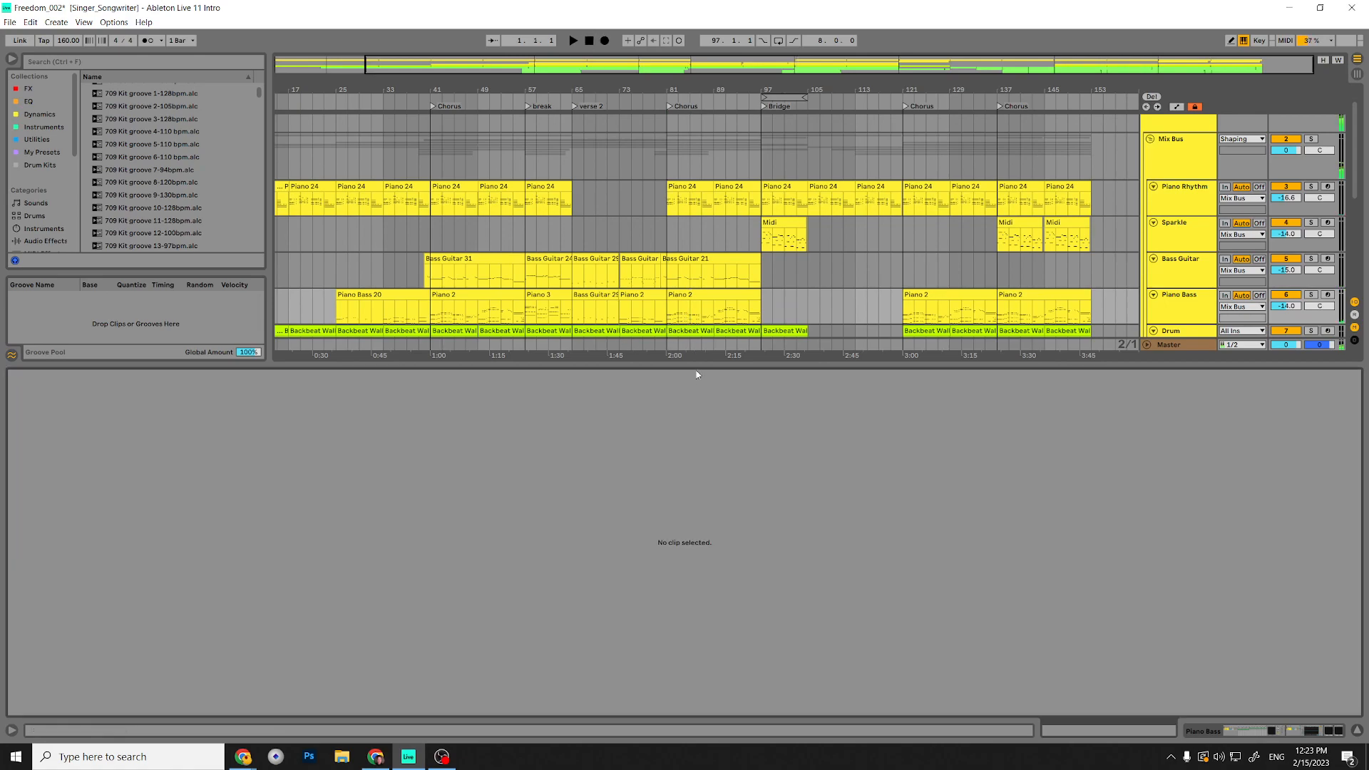
{"action": "left_click_drag", "start_coordinate": [698, 372], "coordinate": [691, 583]}
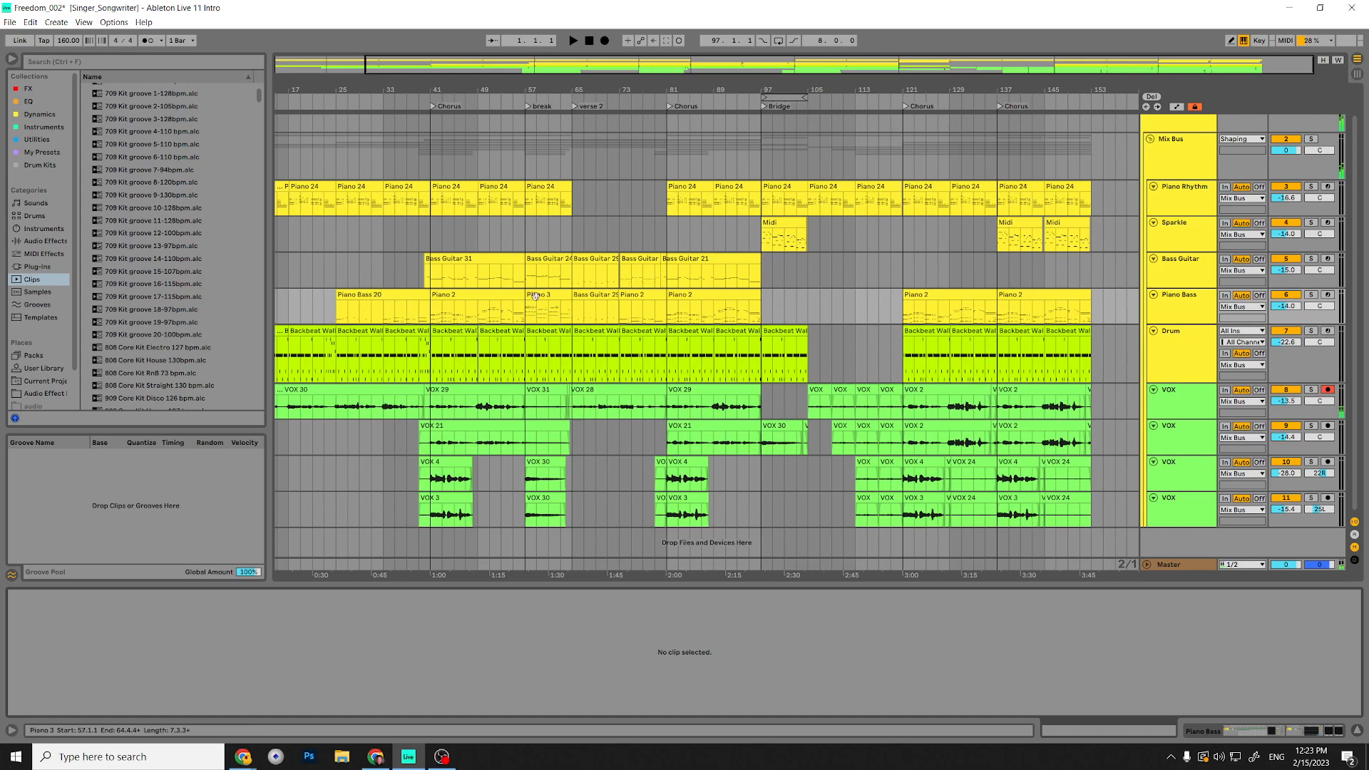
{"action": "left_click", "coordinate": [535, 297]}
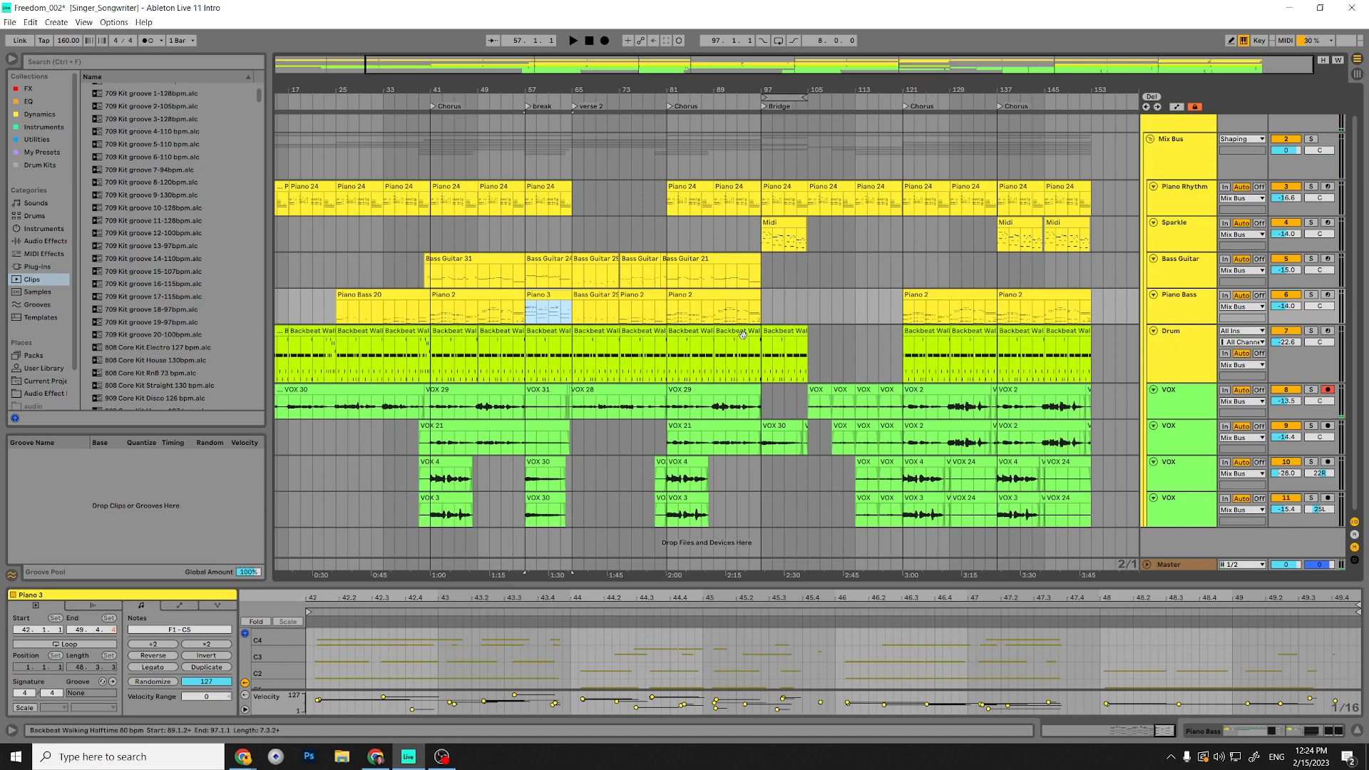
{"action": "scroll", "coordinate": [920, 378], "scroll_direction": "up", "scroll_amount": 1}
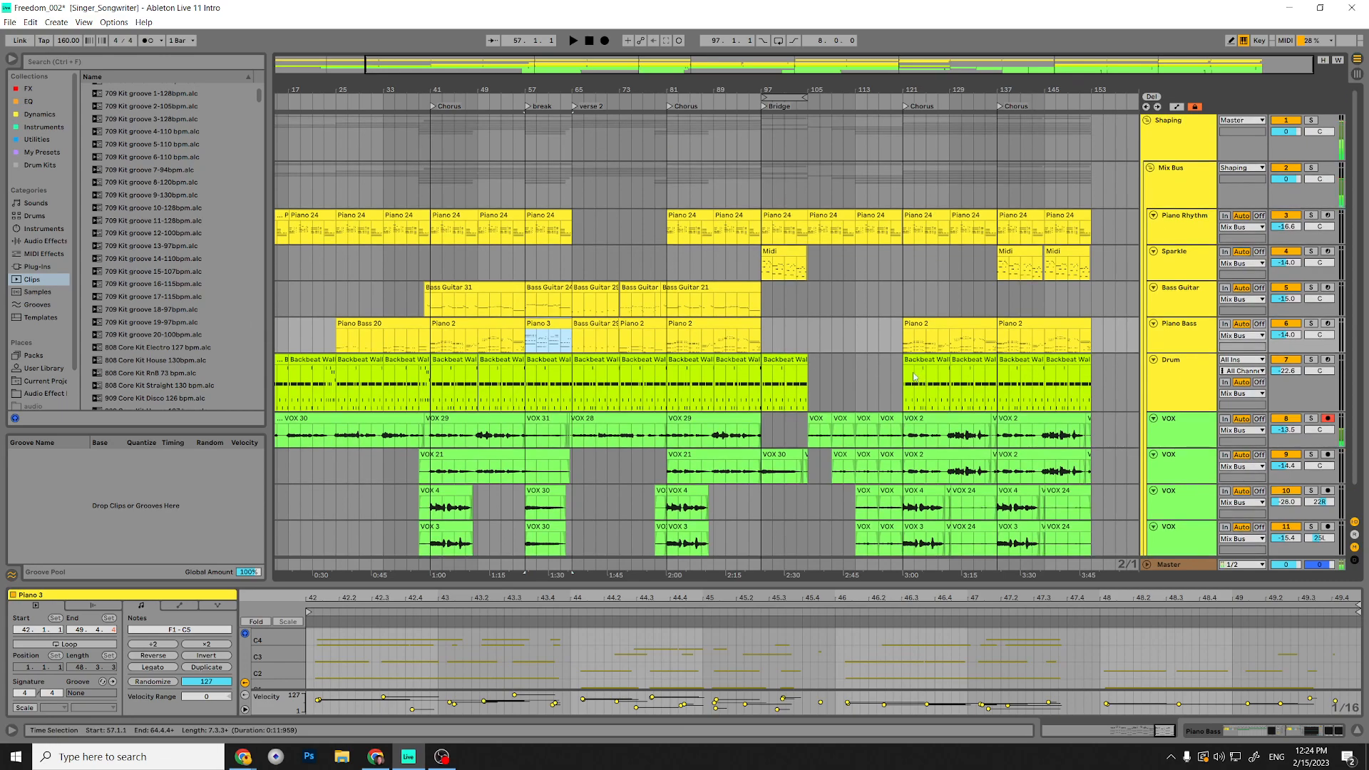
{"action": "scroll", "coordinate": [883, 376], "scroll_direction": "down", "scroll_amount": 1}
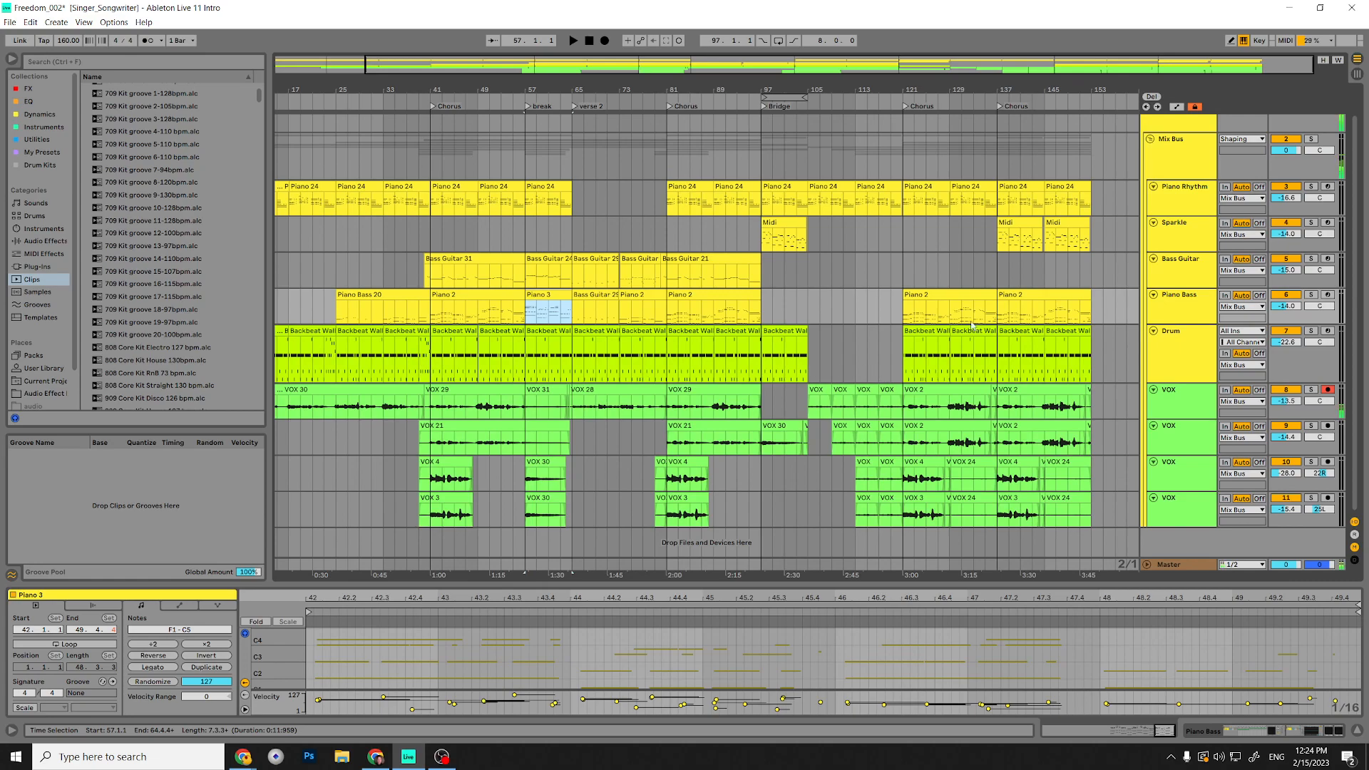